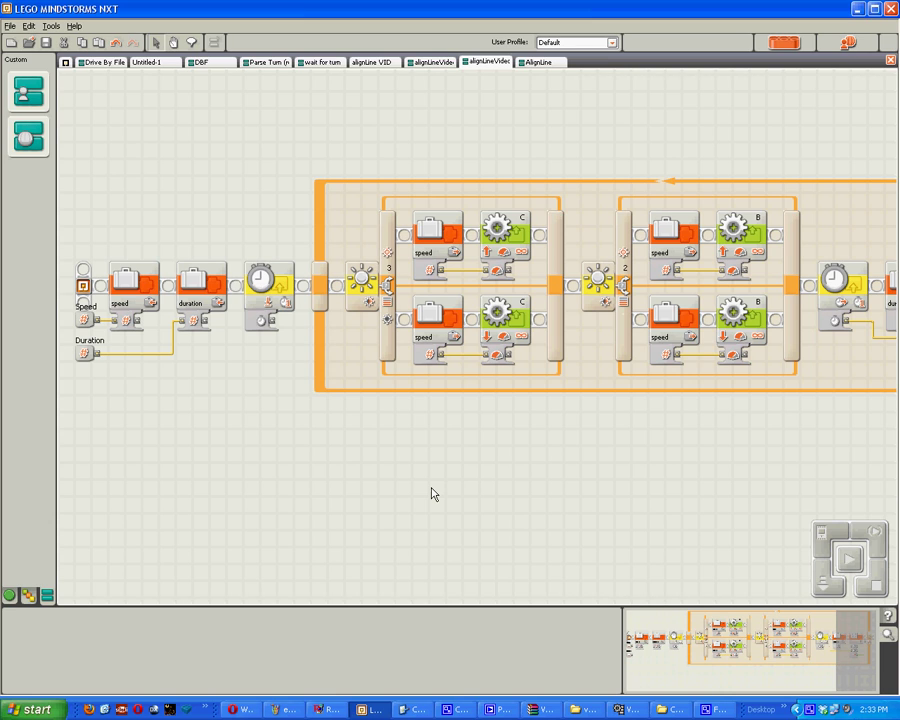
Step: Select and inspect the first and second light-sensor switches in the loop
left_click(365, 285)
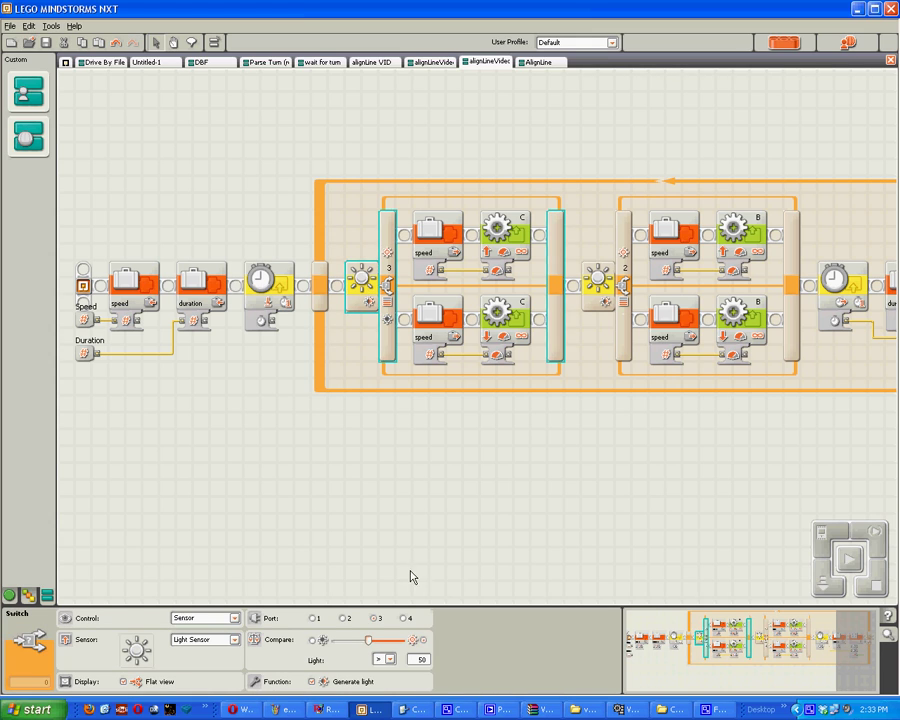
mouse_move(350, 445)
left_mouse_down()
mouse_move(378, 415)
mouse_move(371, 144)
mouse_move(376, 440)
left_mouse_up()
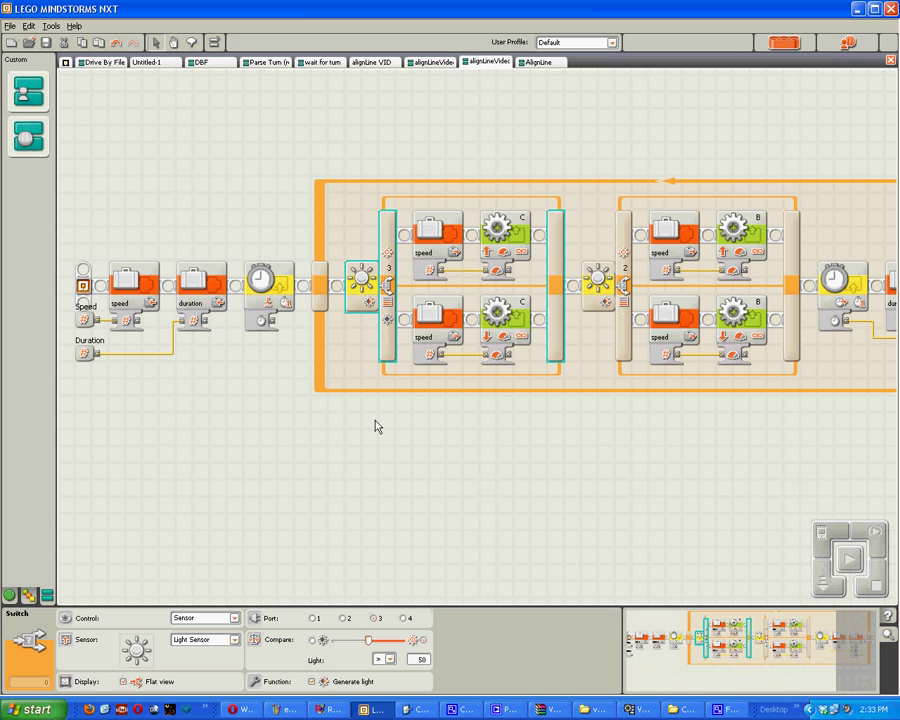
left_click(223, 405)
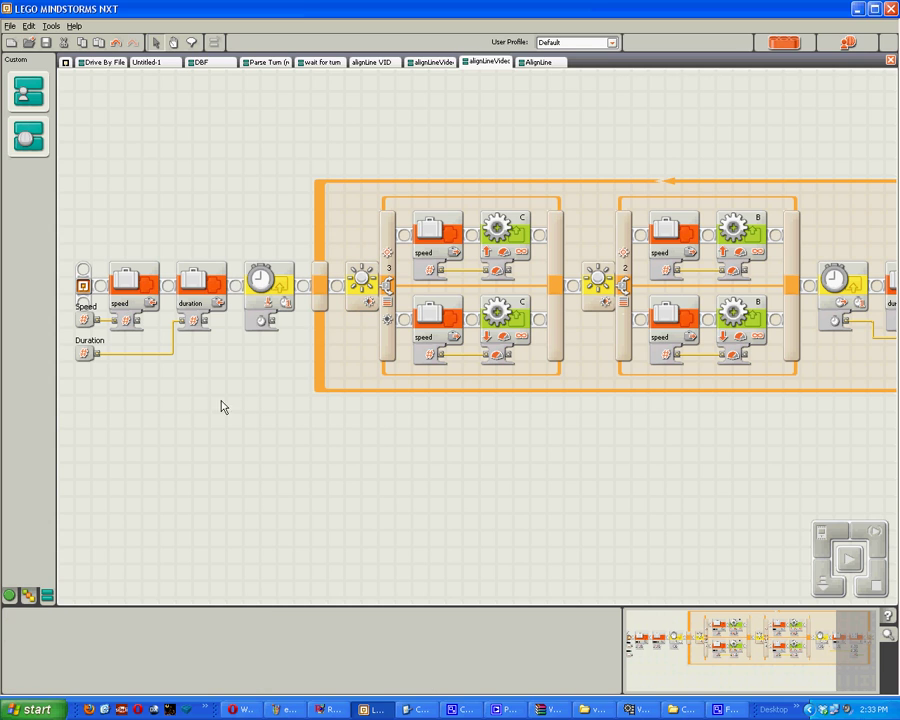
left_click(362, 285)
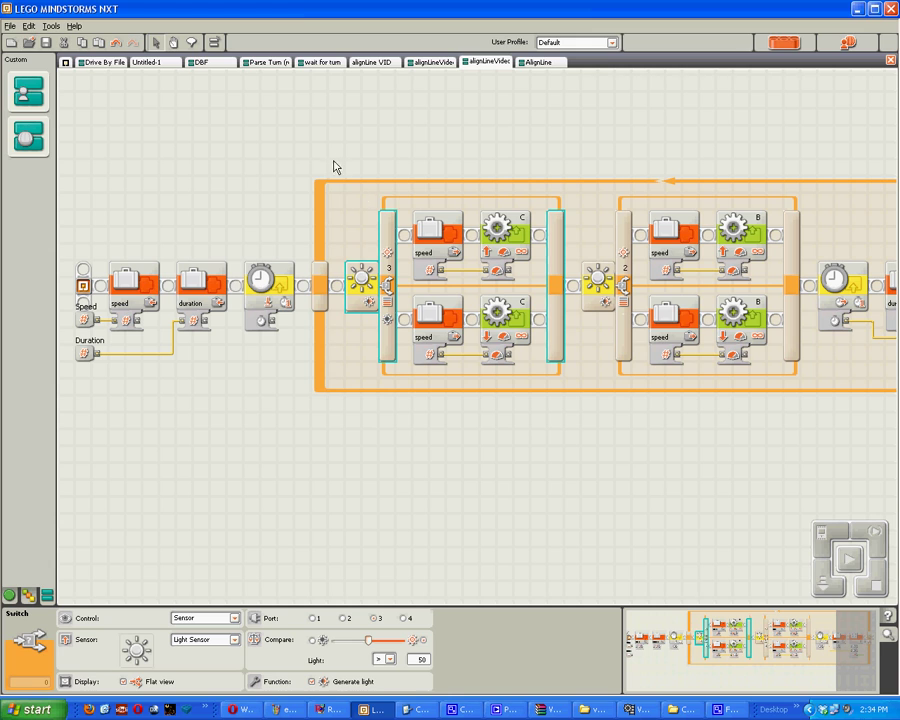
left_click_drag(335, 167, 382, 400)
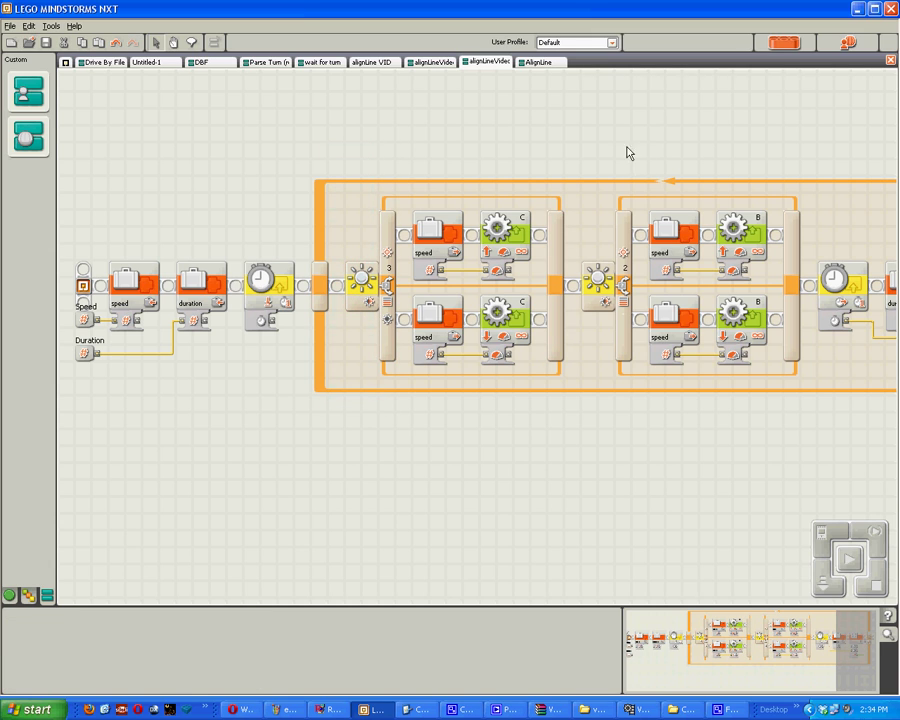
left_click_drag(600, 150, 610, 424)
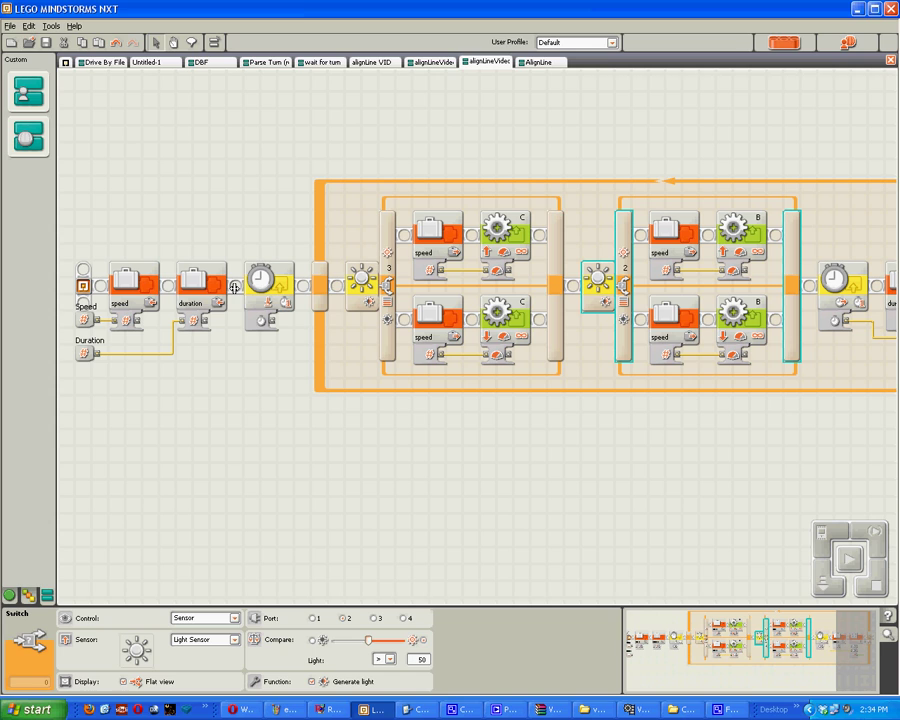
Step: Place a File Access block before the Wait, set to Read the file lightThreshold
left_click(27, 597)
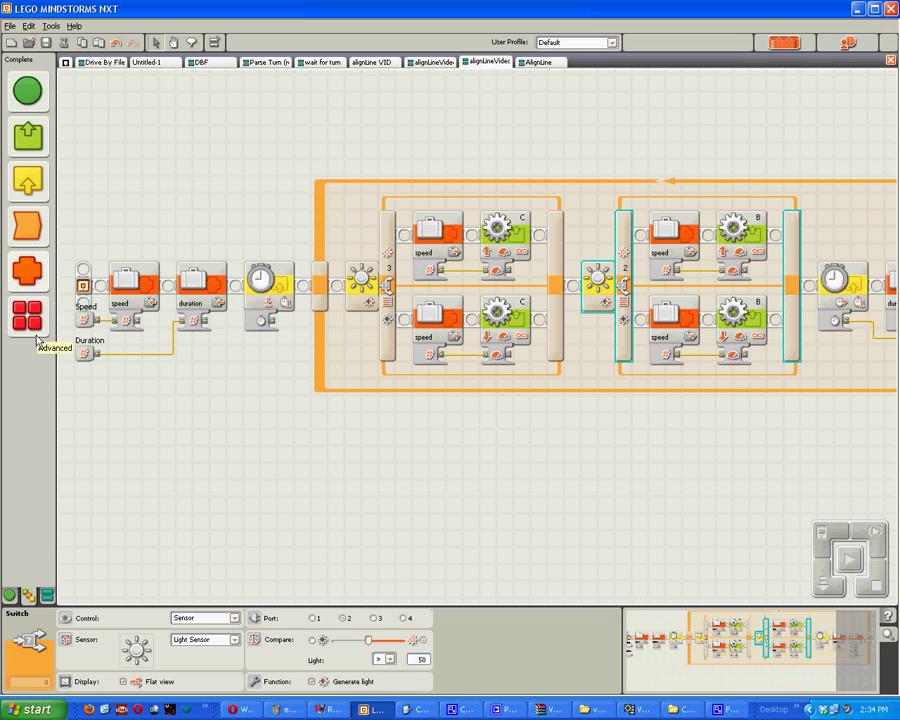
mouse_move(27, 317)
left_click(198, 317)
left_click(255, 285)
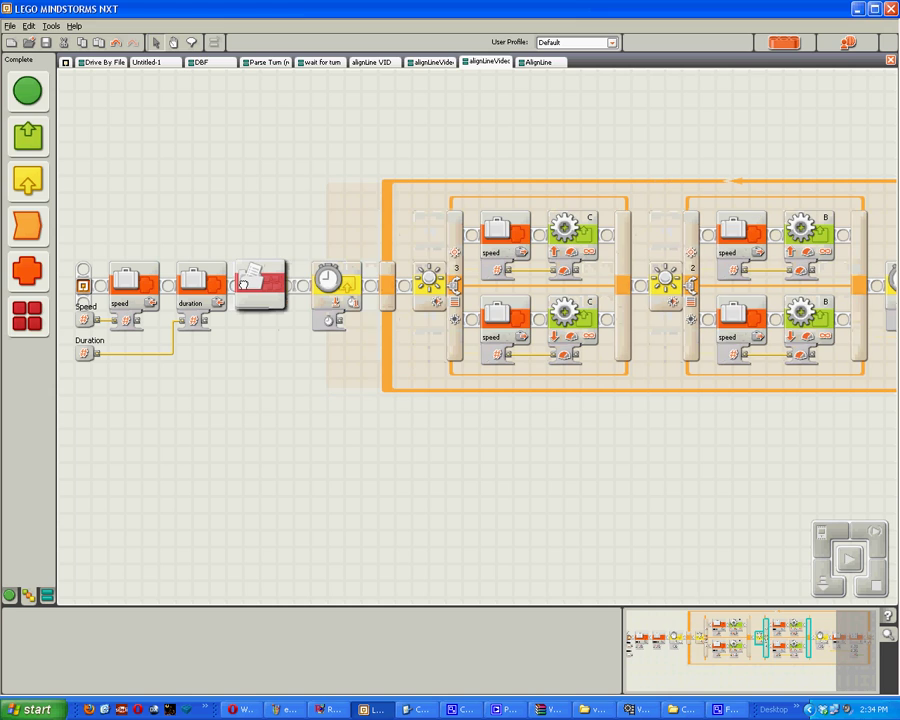
left_click(262, 283)
left_click(190, 618)
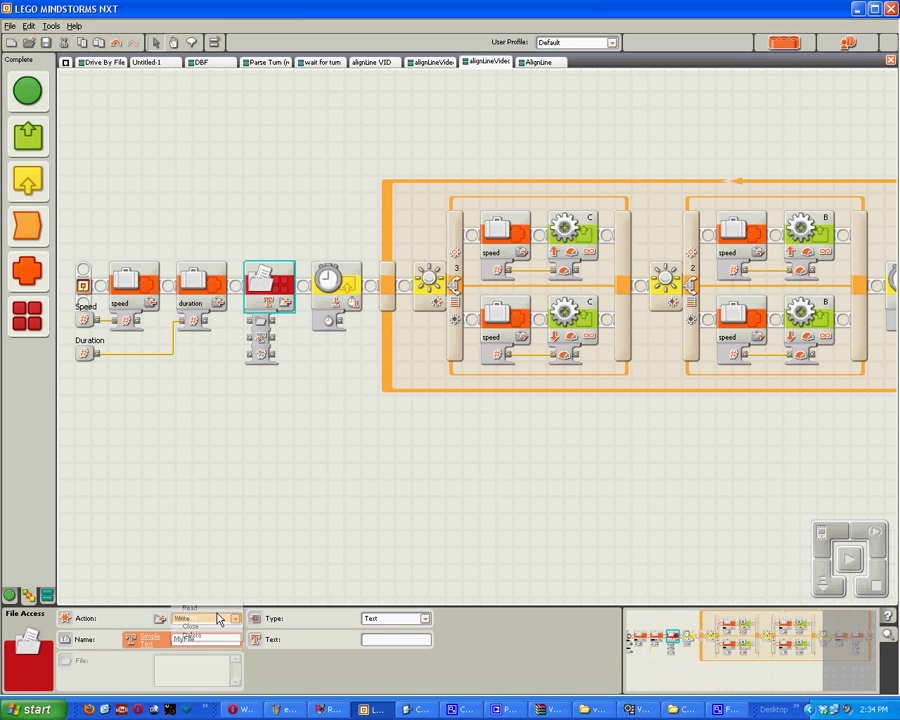
left_click(190, 608)
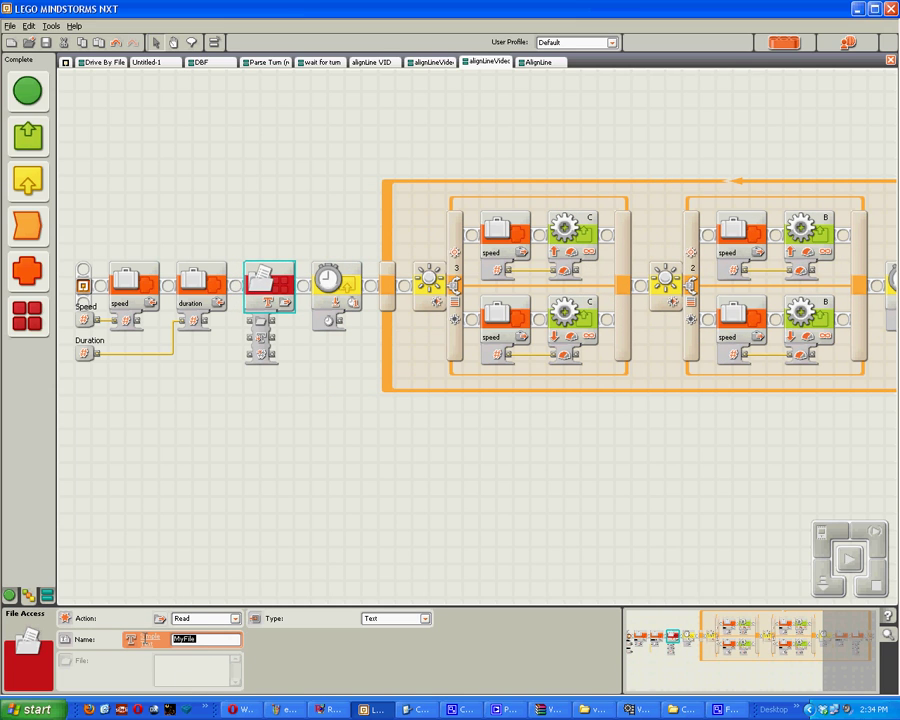
type("lightThreshold")
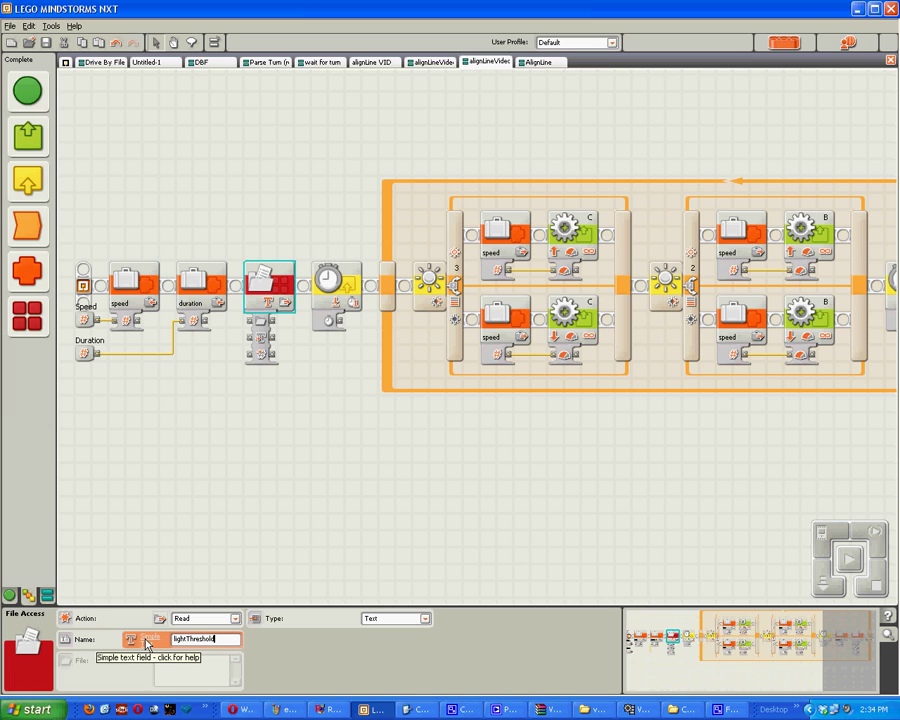
key("Return")
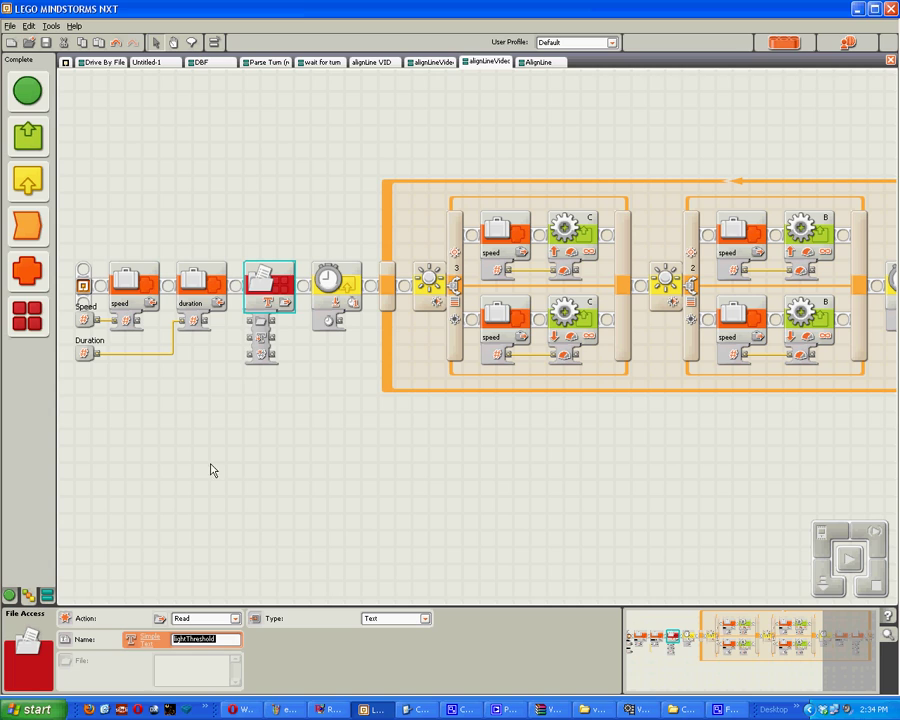
Step: Make the lightThreshold File Access block read its contents as a Number
left_click(262, 322)
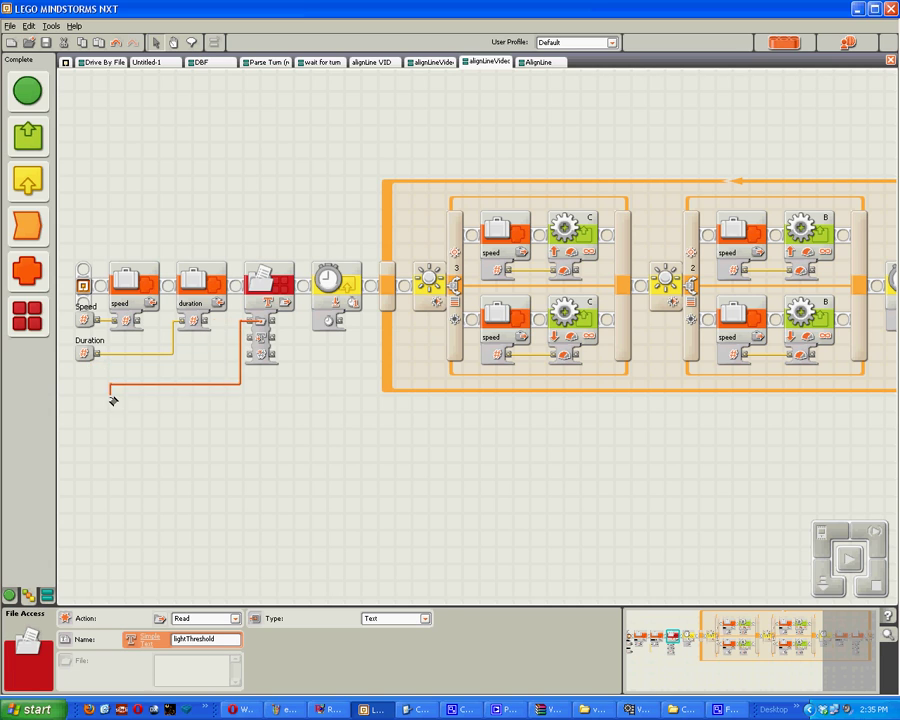
left_click(90, 355)
left_click(265, 283)
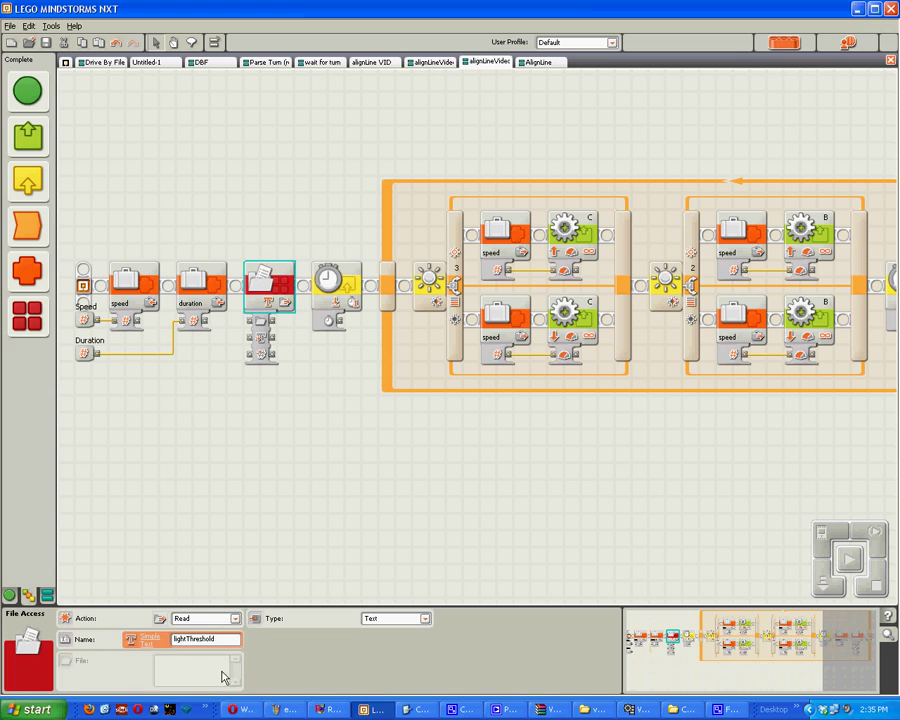
double_click(190, 639)
left_click(260, 310)
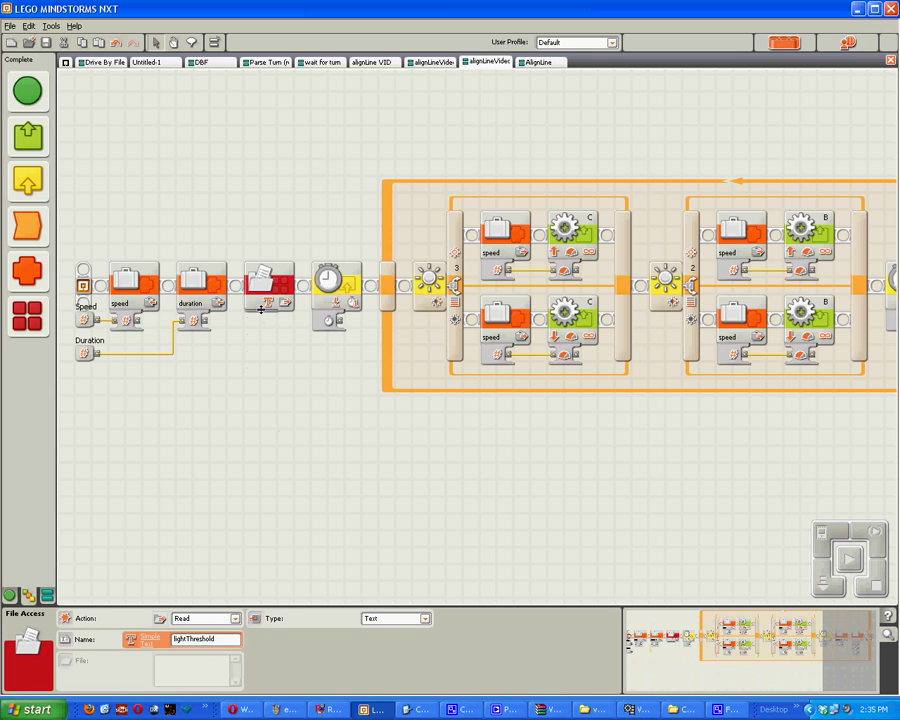
left_click(396, 618)
left_click(397, 629)
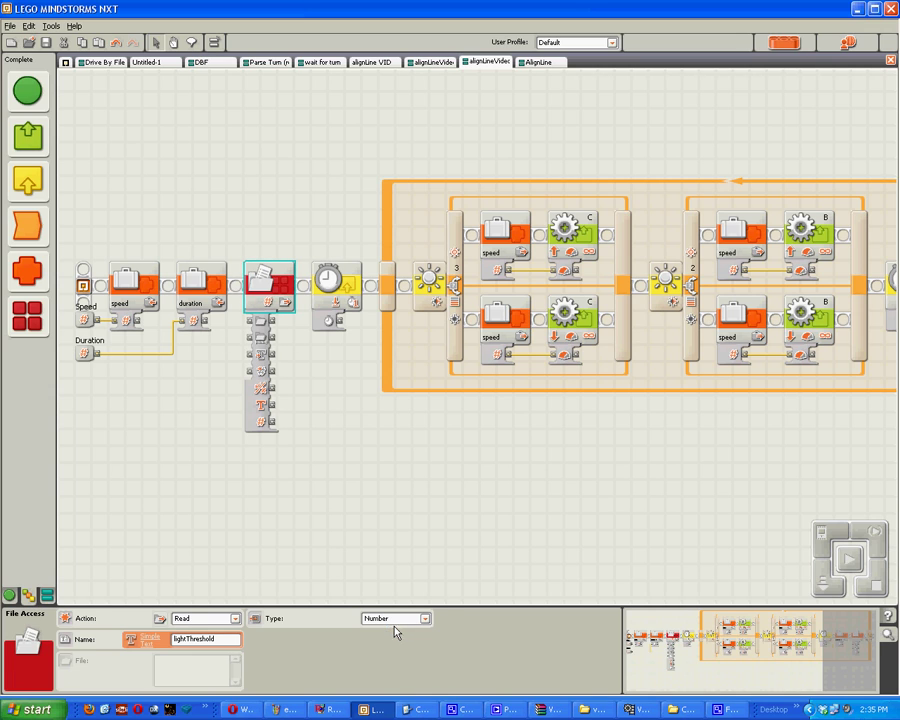
Step: Define a new Number variable named threshold via Edit > Define Variables
left_click(30, 26)
left_click(58, 187)
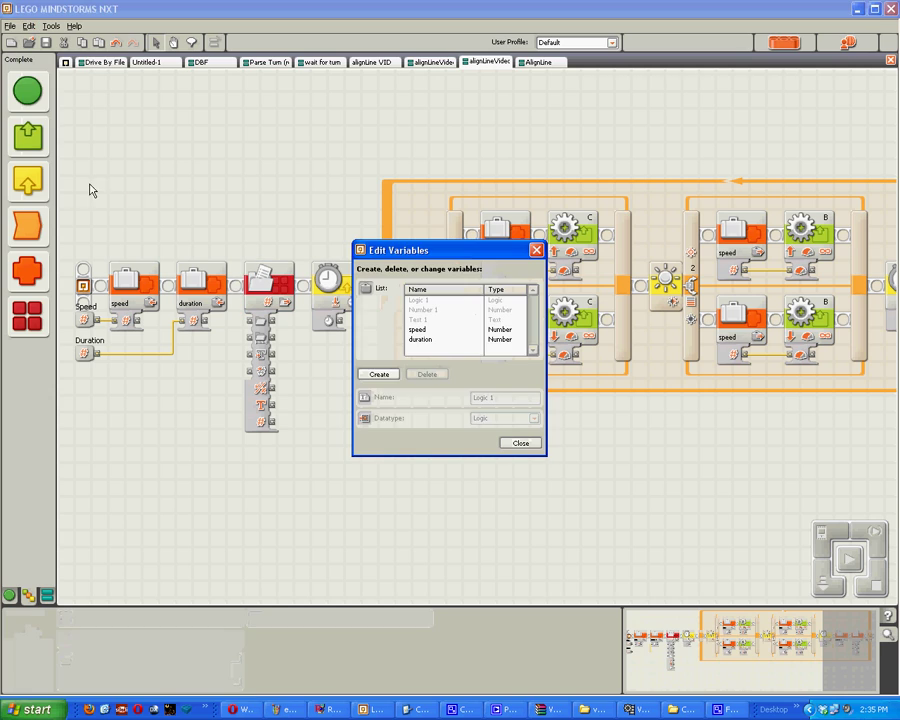
left_click(379, 374)
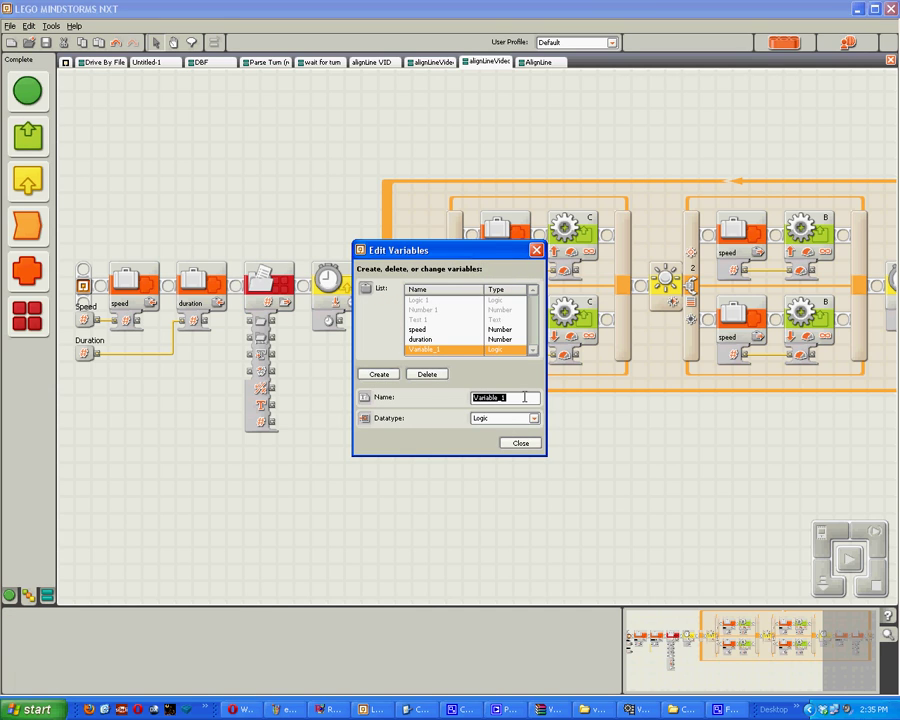
type("threshold")
left_click(505, 418)
left_click(520, 443)
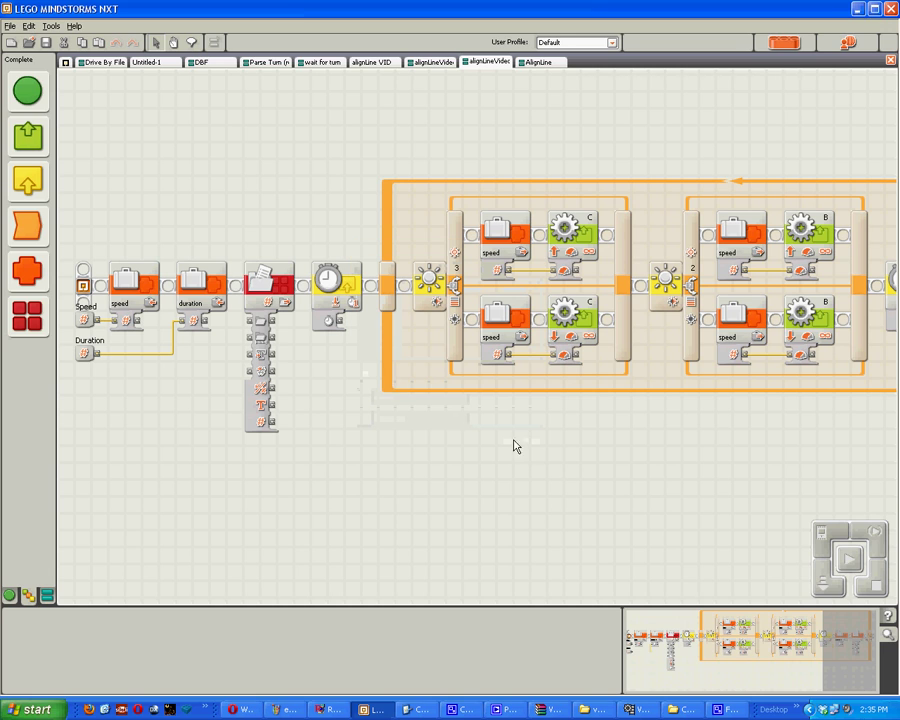
Step: Add a threshold Variable block after the file block and wire the read number into it
left_click(288, 293)
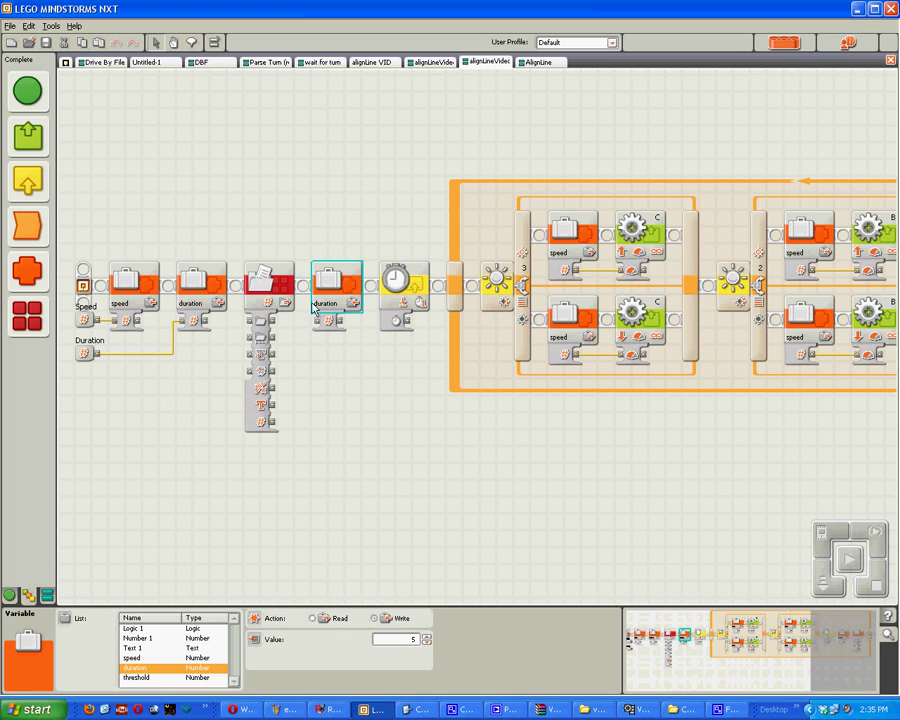
left_click(162, 680)
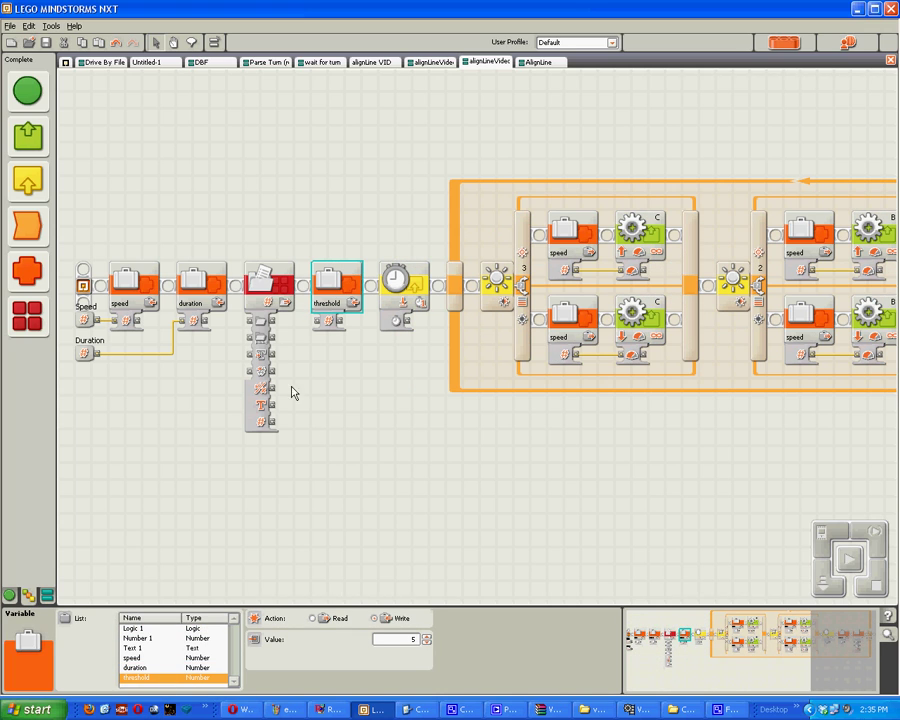
left_click(272, 421)
left_click(318, 322)
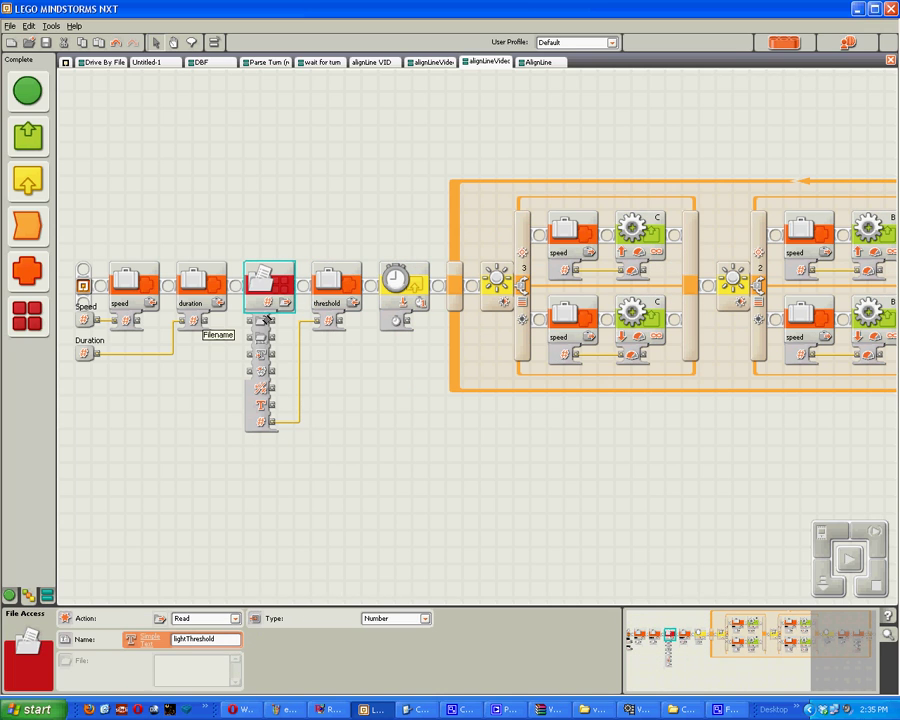
left_click(262, 318)
Step: Change the first Switch's control from Sensor to Logic Value, then select the file and threshold blocks
left_click(497, 287)
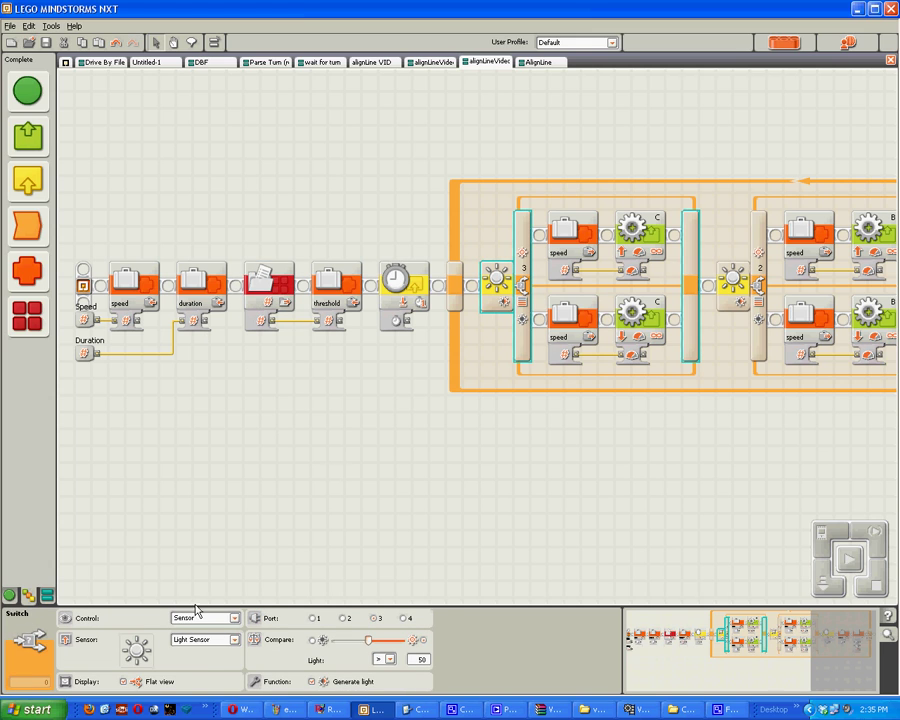
left_click(207, 641)
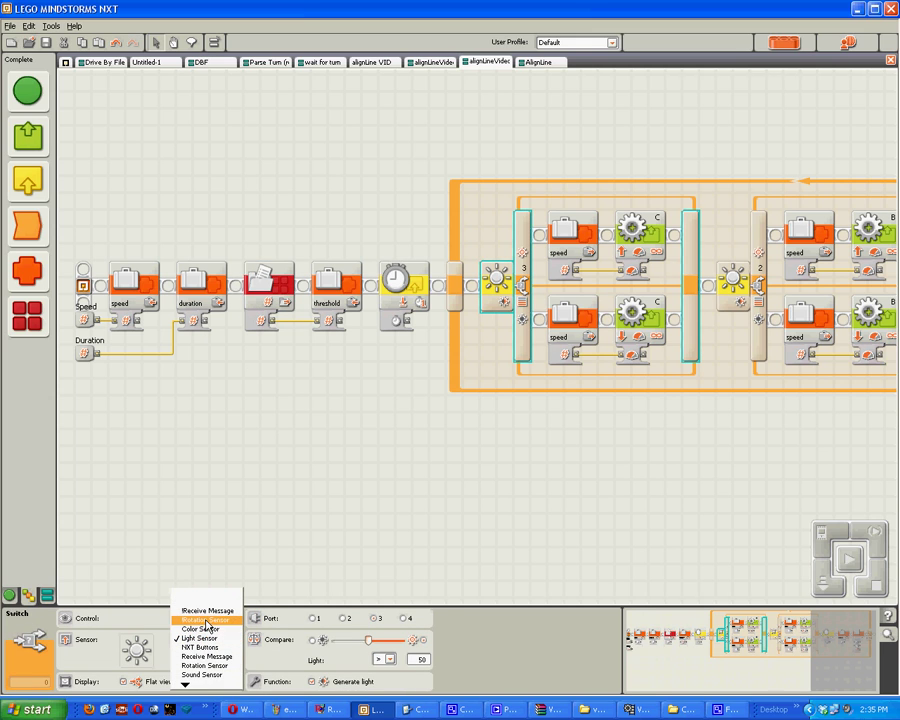
left_click(730, 711)
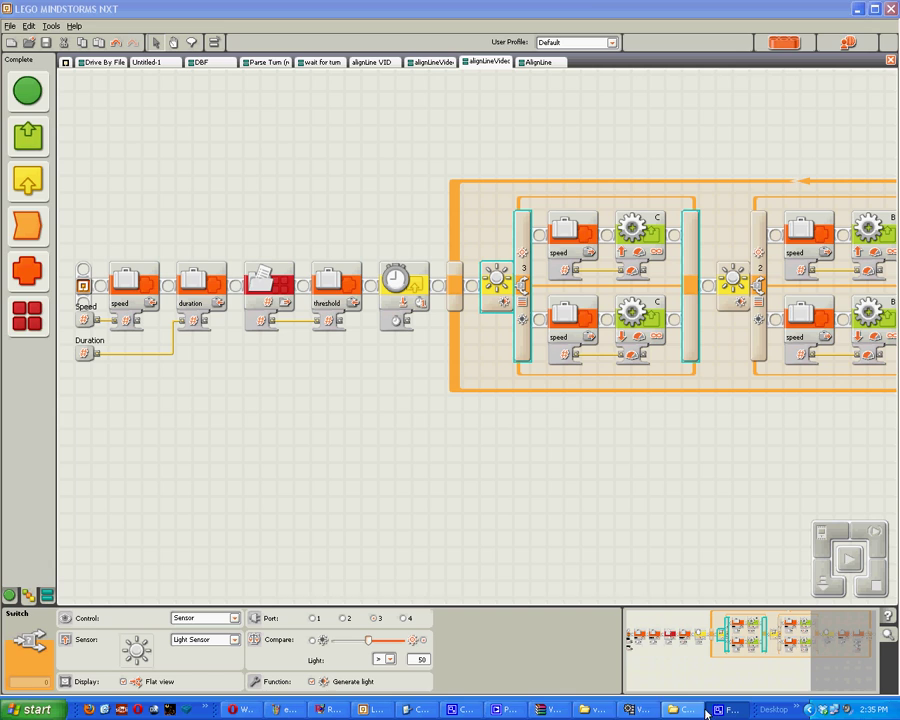
left_click(207, 640)
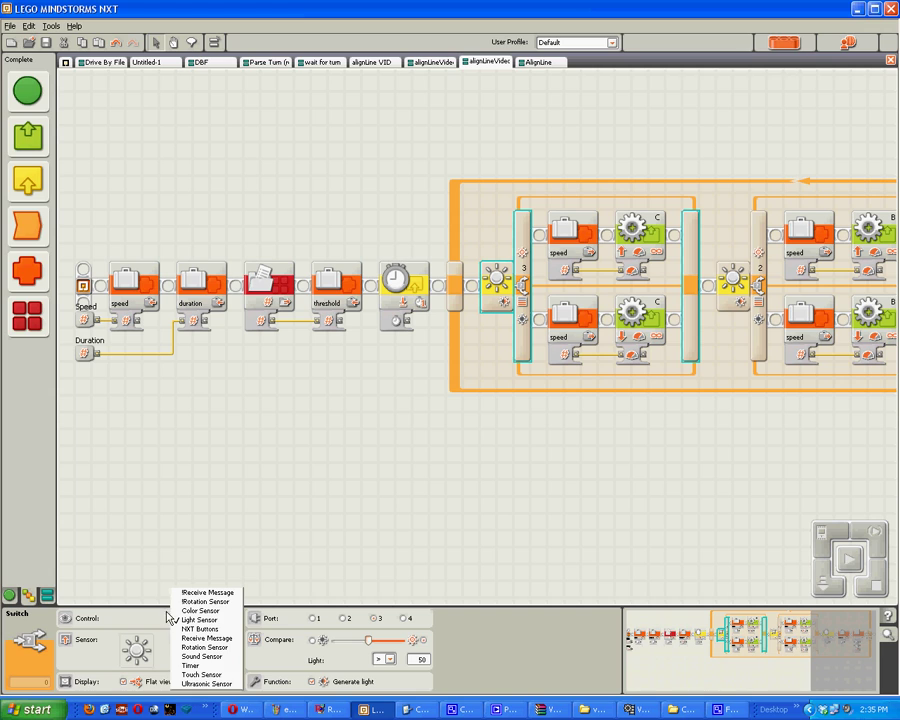
left_click(190, 612)
left_click(205, 618)
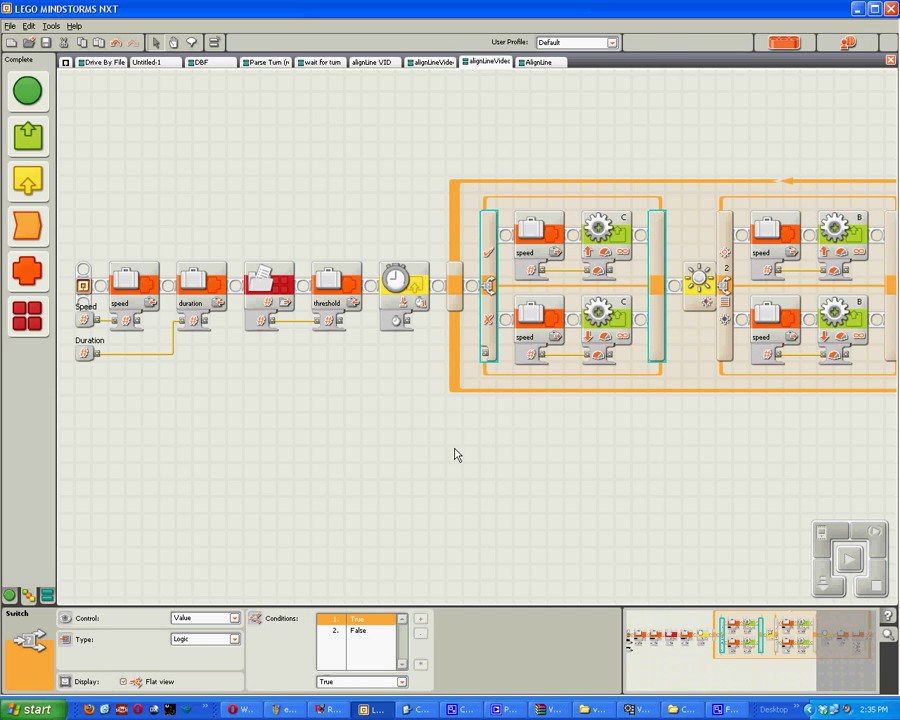
left_click_drag(253, 178, 348, 345)
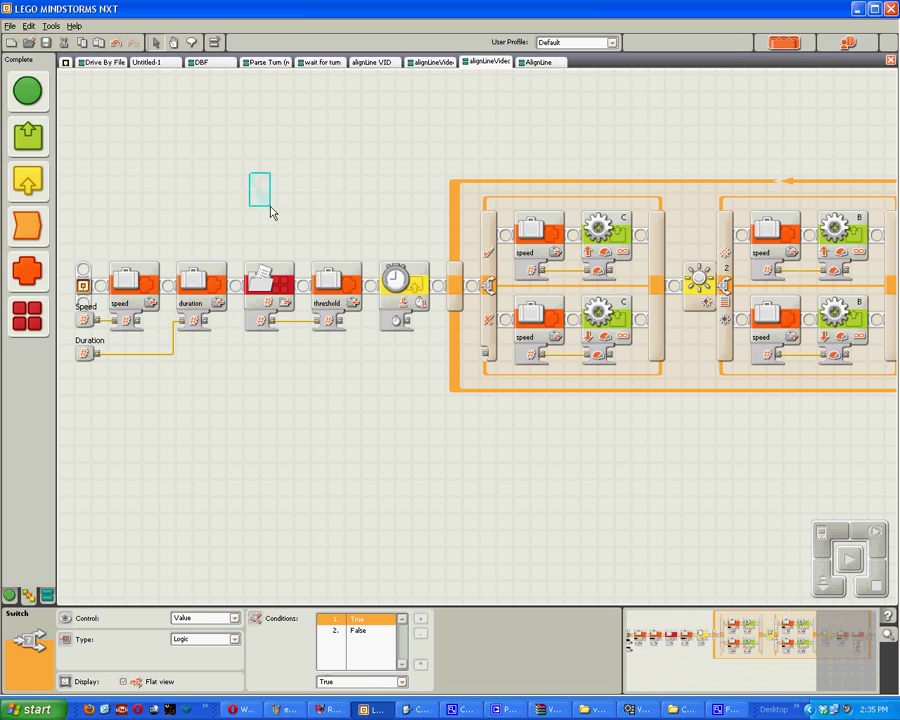
left_click_drag(352, 405, 270, 175)
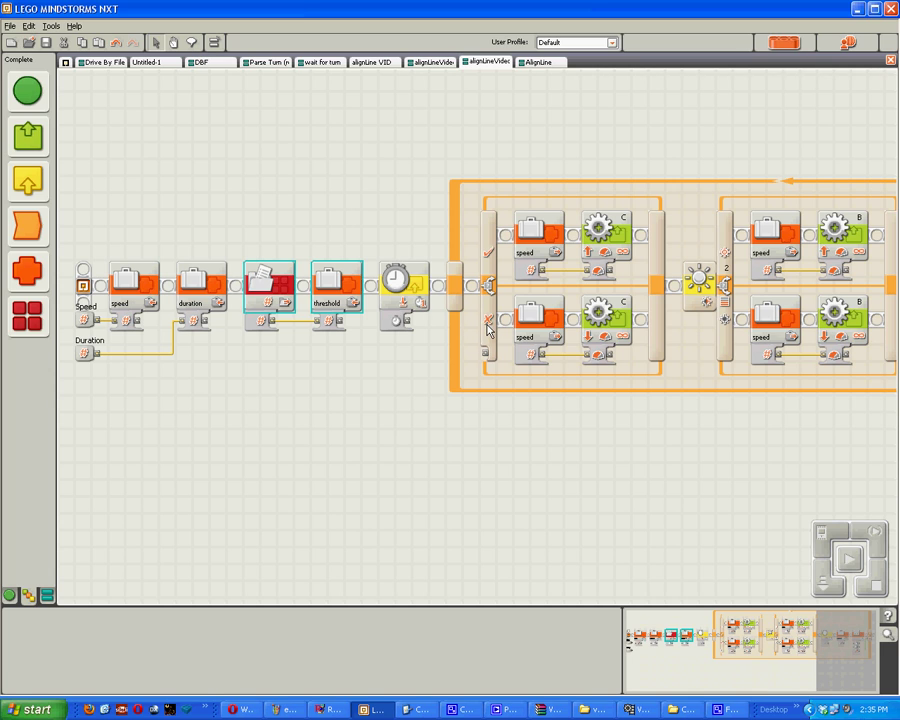
Step: Insert a Compare block, a threshold Variable copy and a Light Sensor block before the first switch
left_click(28, 271)
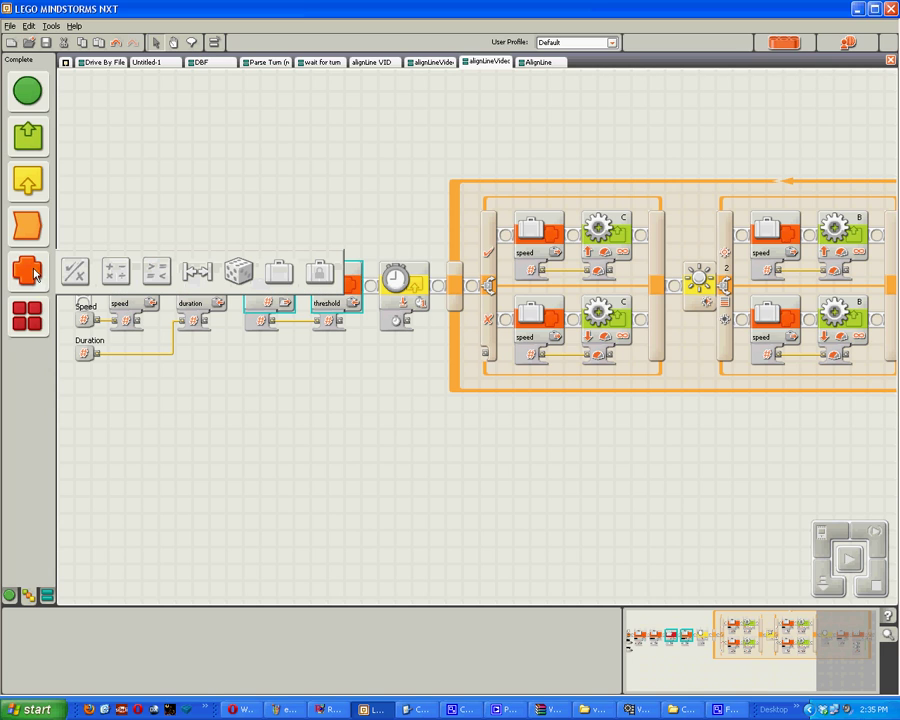
left_click(155, 271)
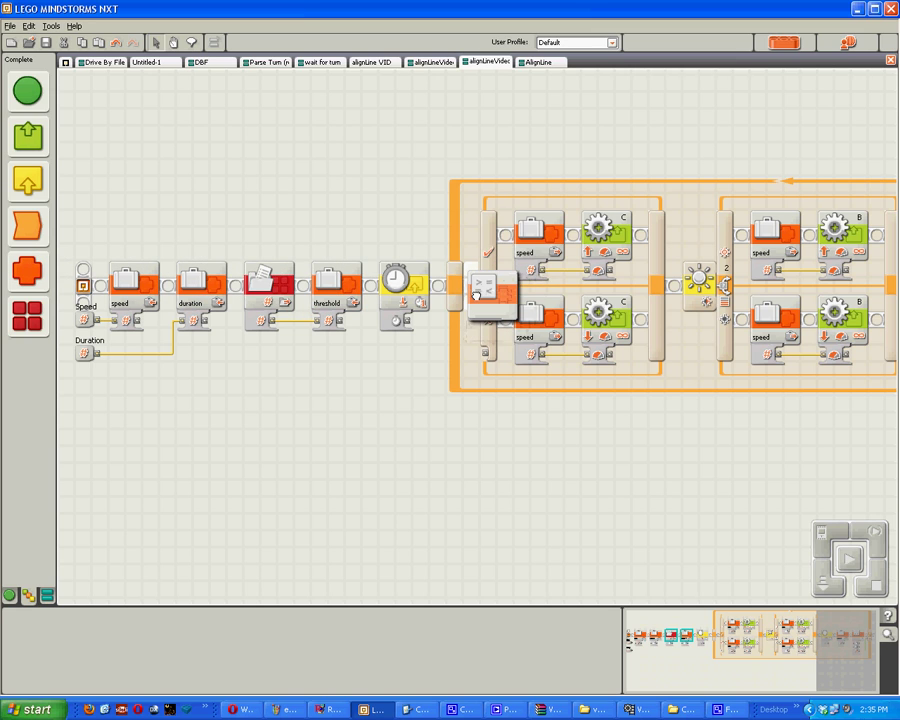
left_click(478, 300)
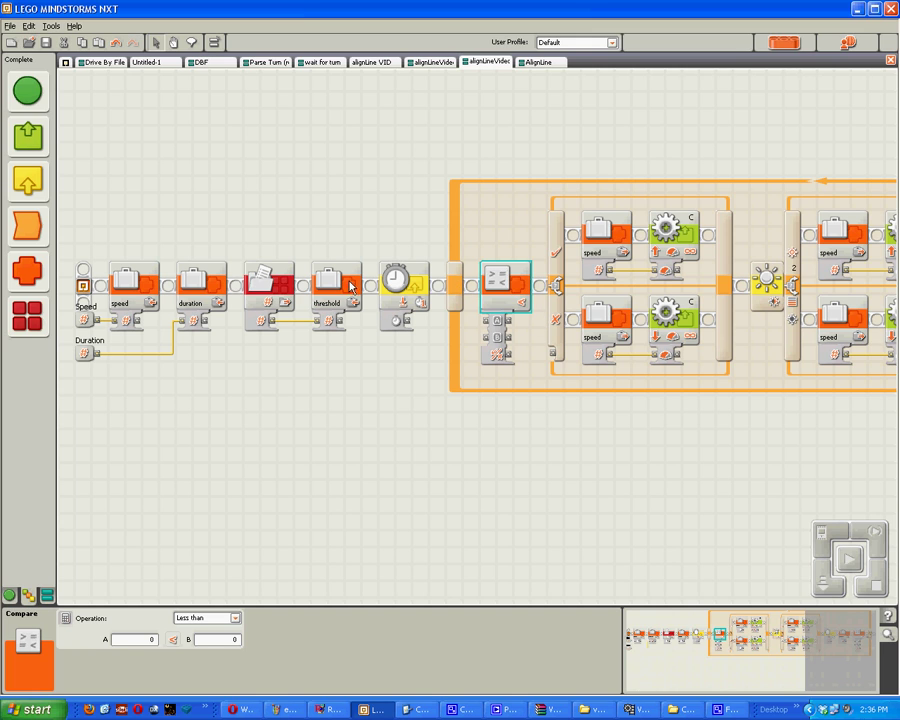
left_click_drag(349, 287, 490, 290)
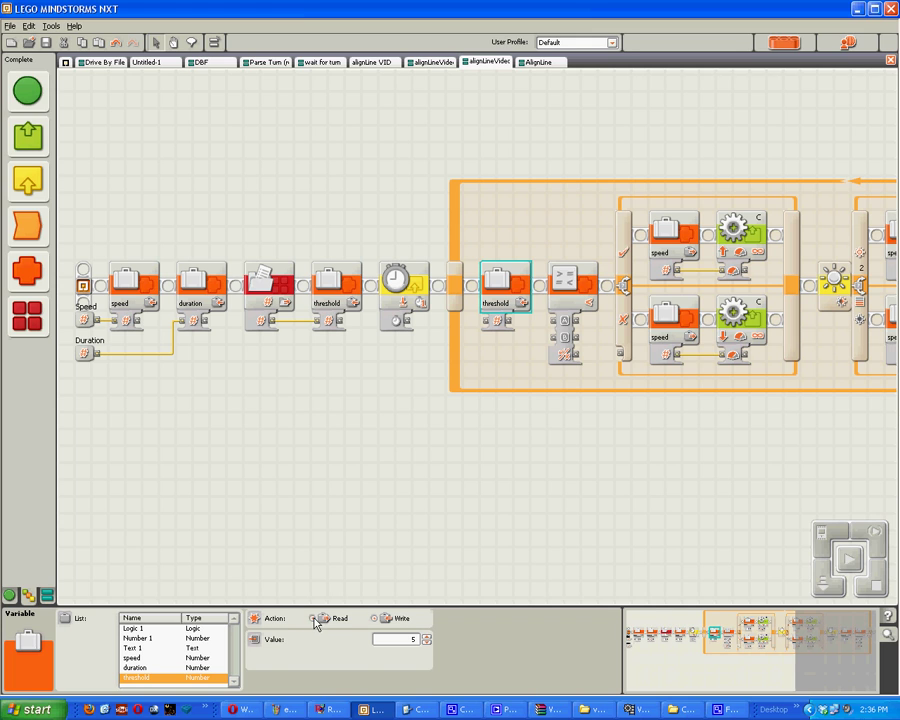
mouse_move(157, 183)
left_mouse_down()
mouse_move(580, 293)
mouse_move(572, 287)
left_mouse_up()
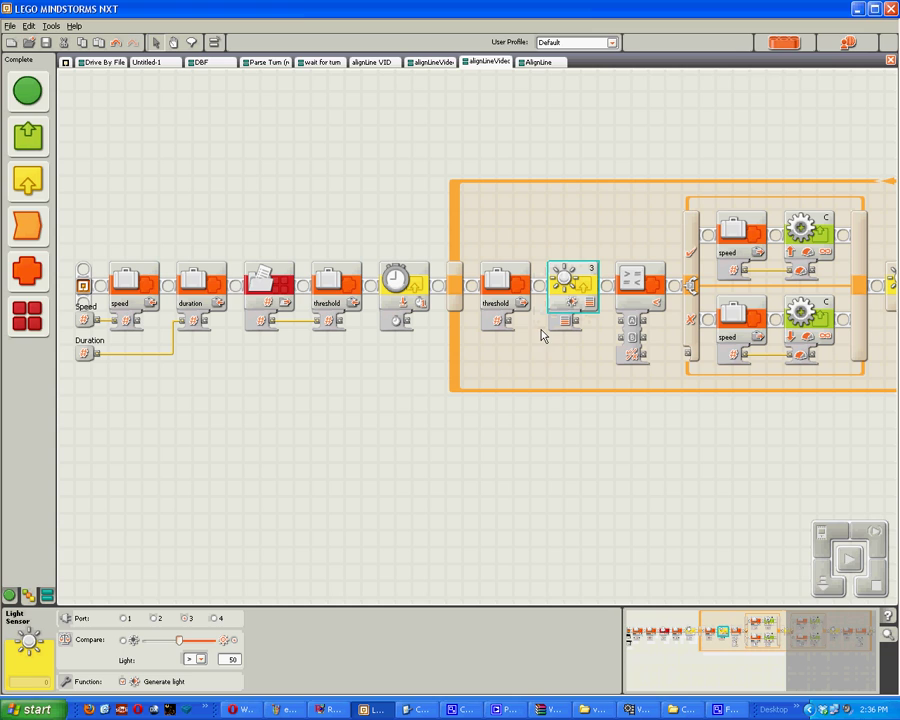
Step: Wire the threshold value and the light reading into the Compare block
left_click(505, 321)
left_click(620, 335)
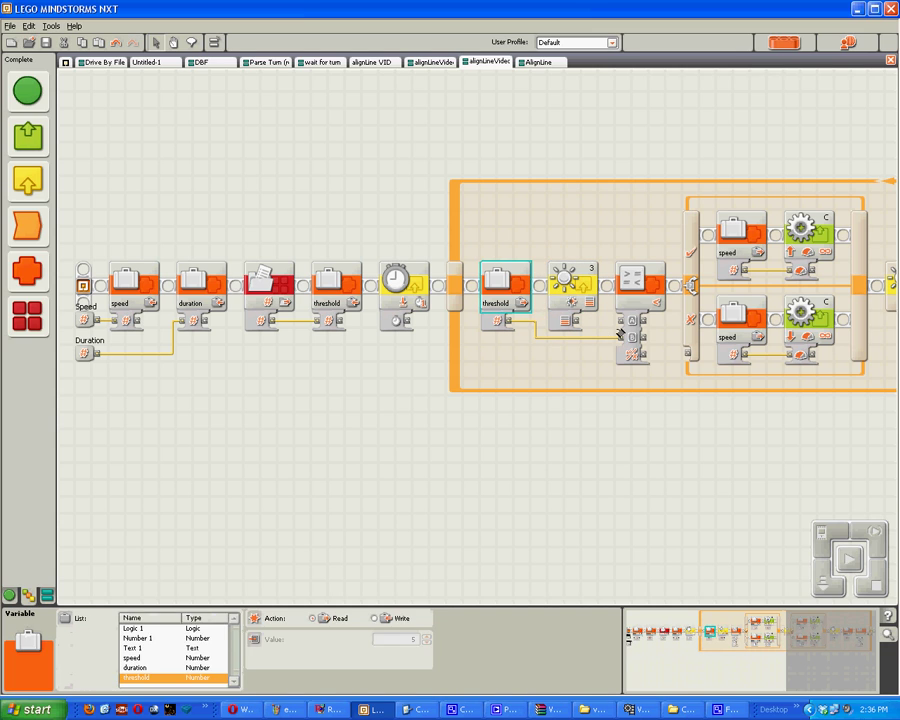
left_click(518, 322)
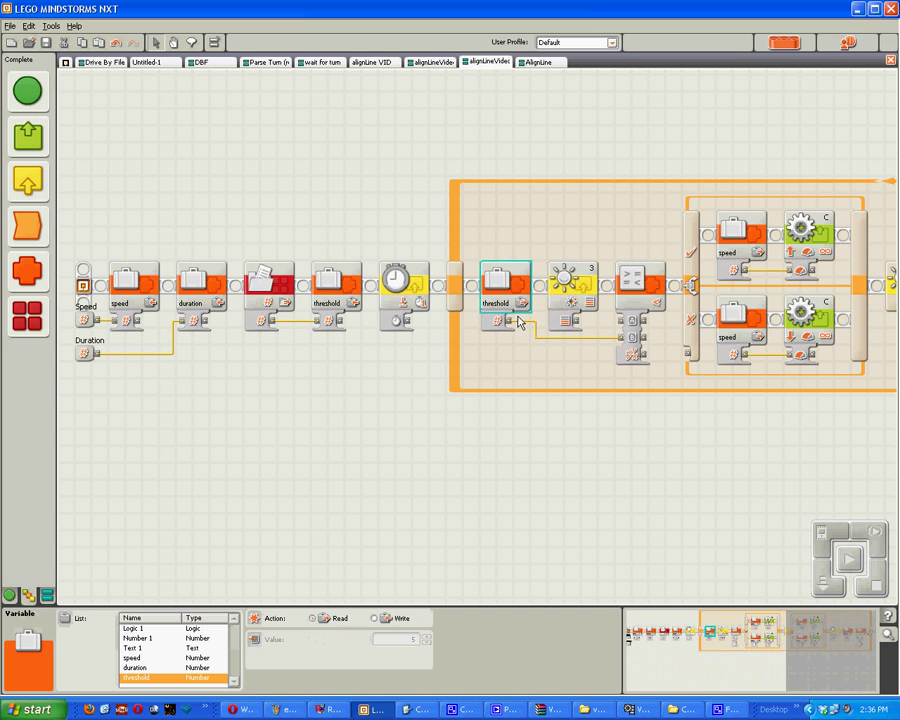
left_click(572, 290)
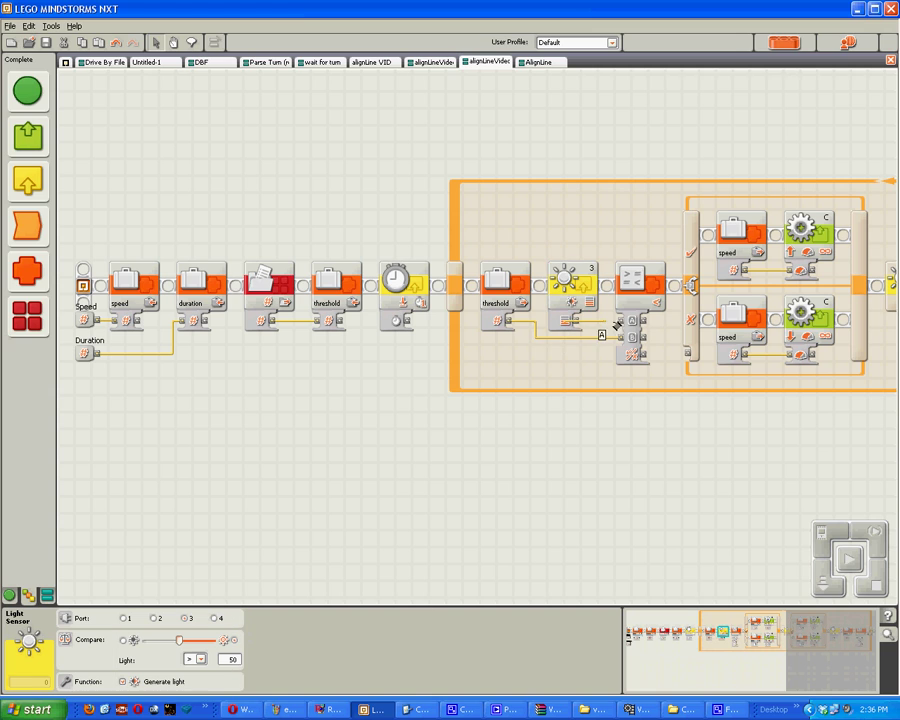
Step: Connect the Compare result to the first switch's logic input and pan right to the second switch
left_click(632, 280)
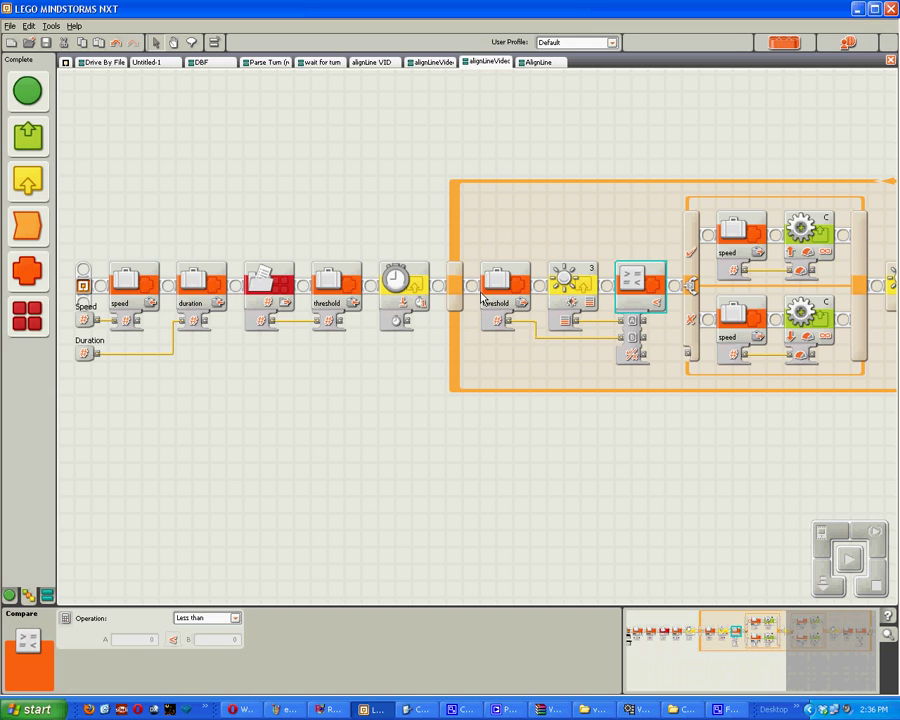
left_click(490, 295)
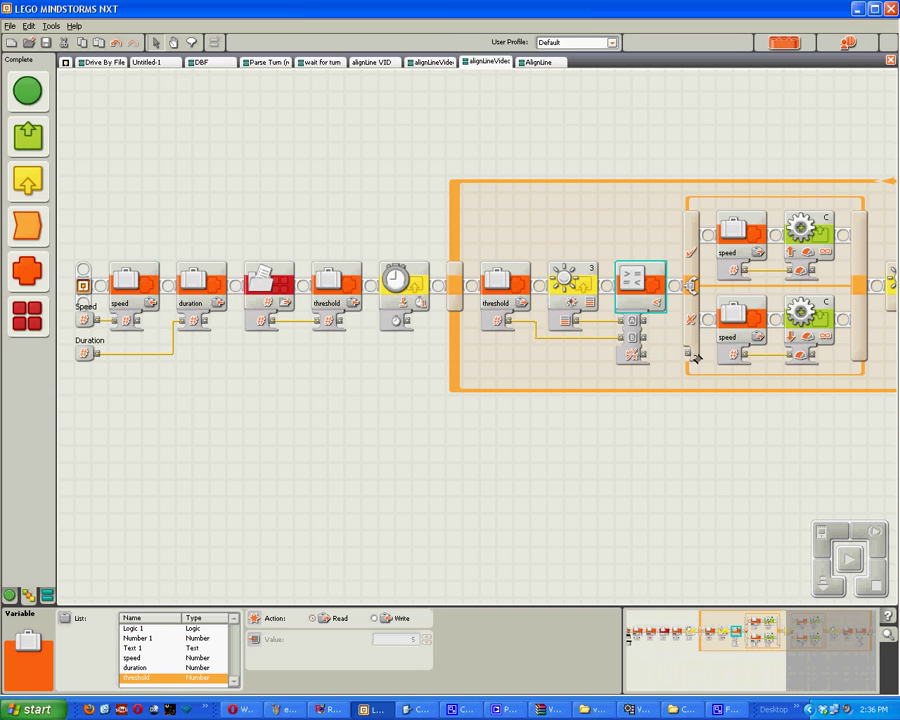
left_click(640, 280)
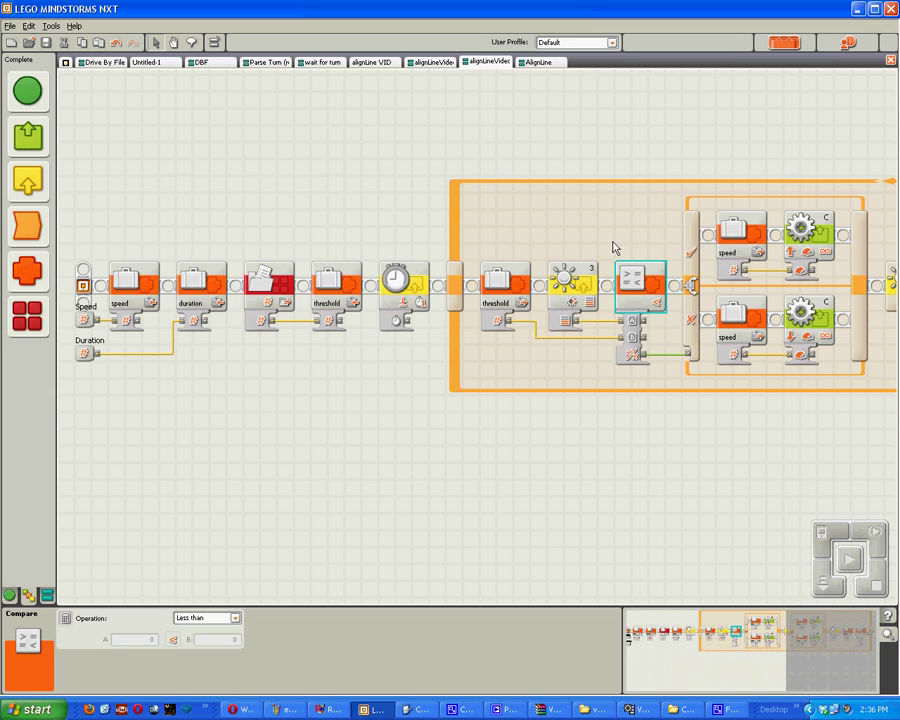
left_click(690, 290)
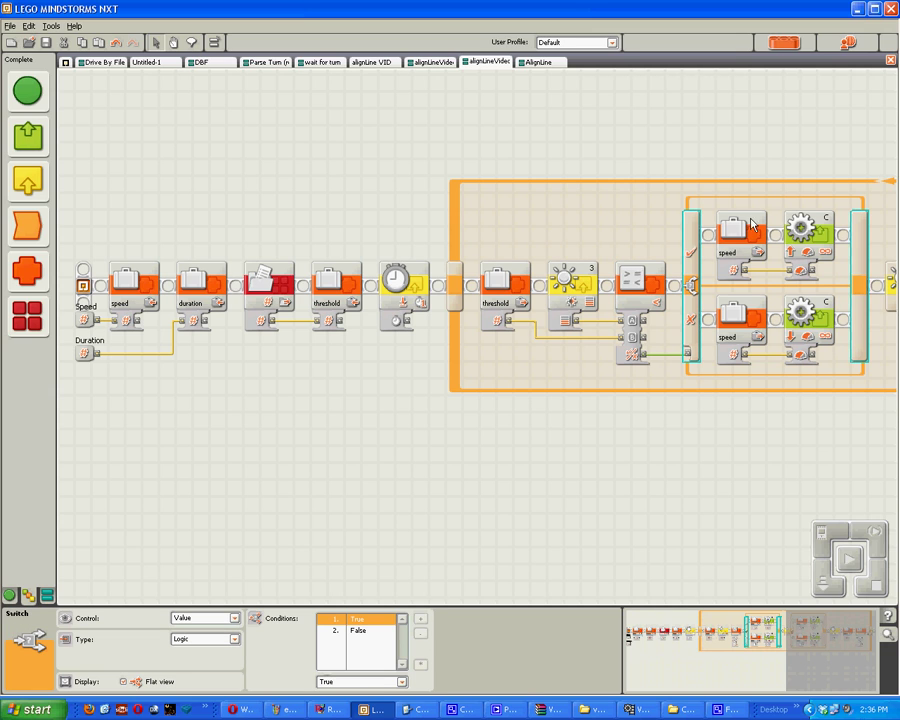
left_click(742, 645)
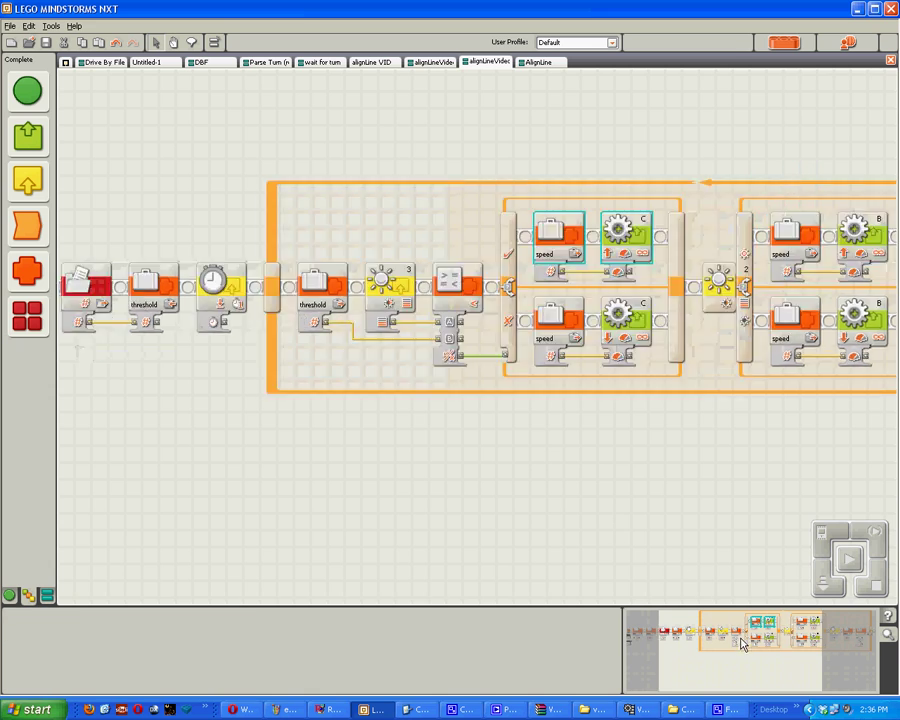
left_click_drag(742, 645, 760, 640)
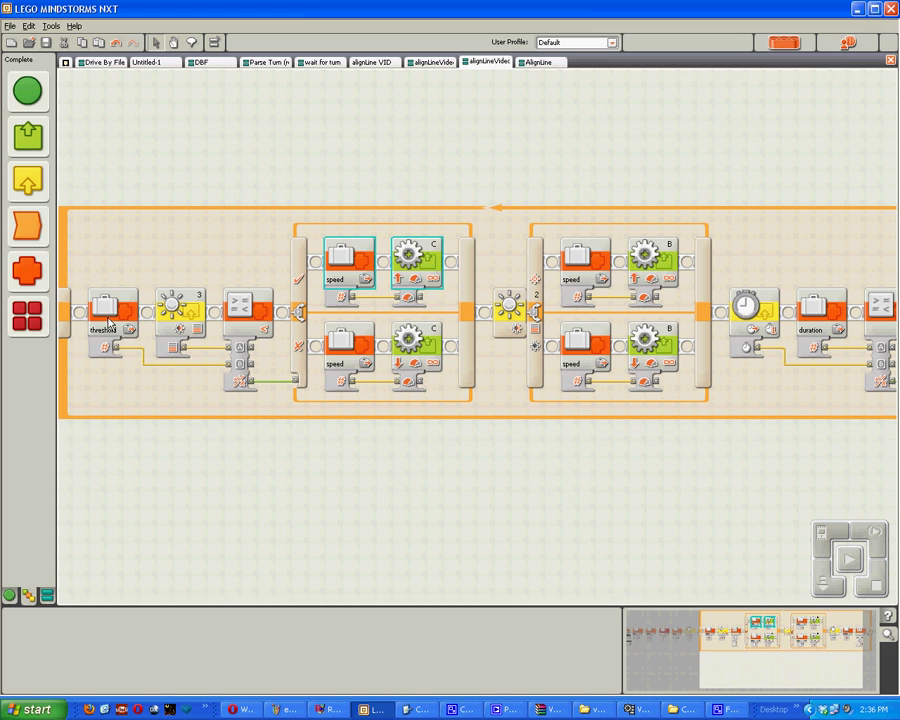
Step: Set the second Switch to Logic Value and copy in Light Sensor, threshold and Compare blocks
left_click(510, 310)
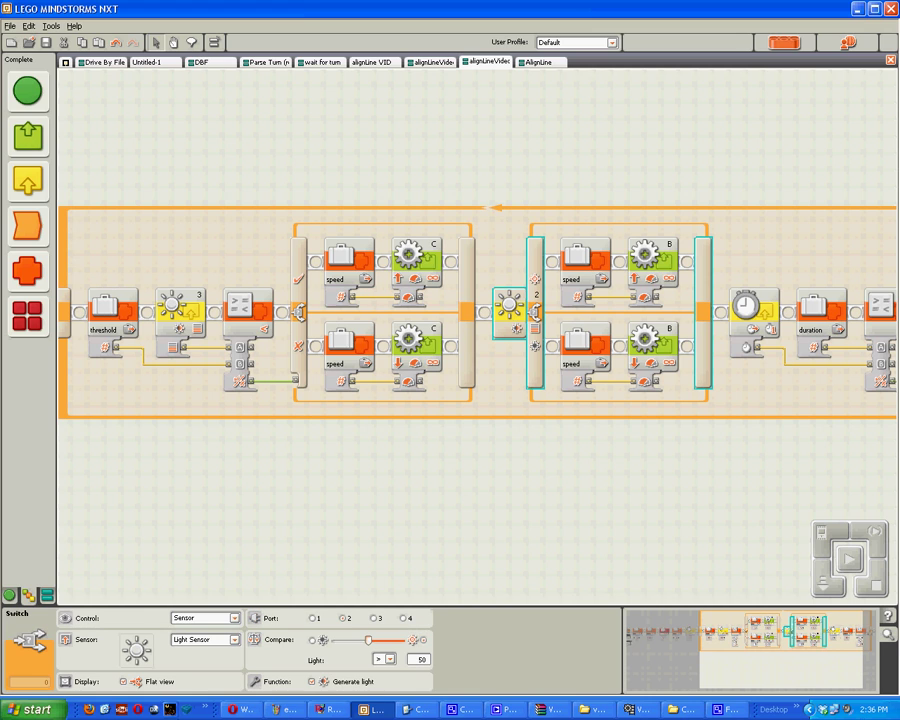
left_click(207, 620)
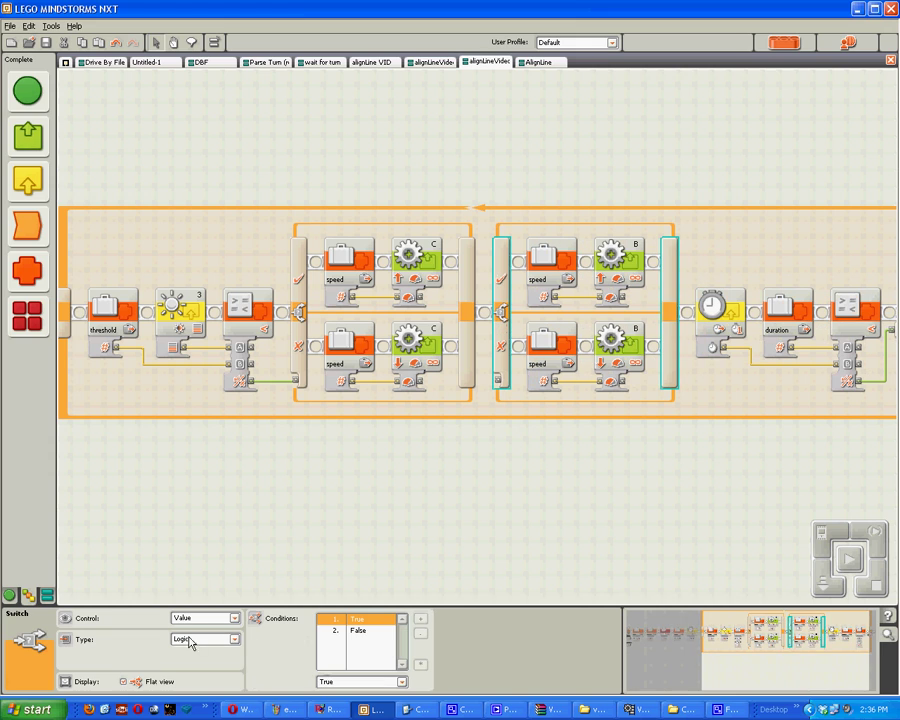
left_click_drag(178, 318, 500, 322)
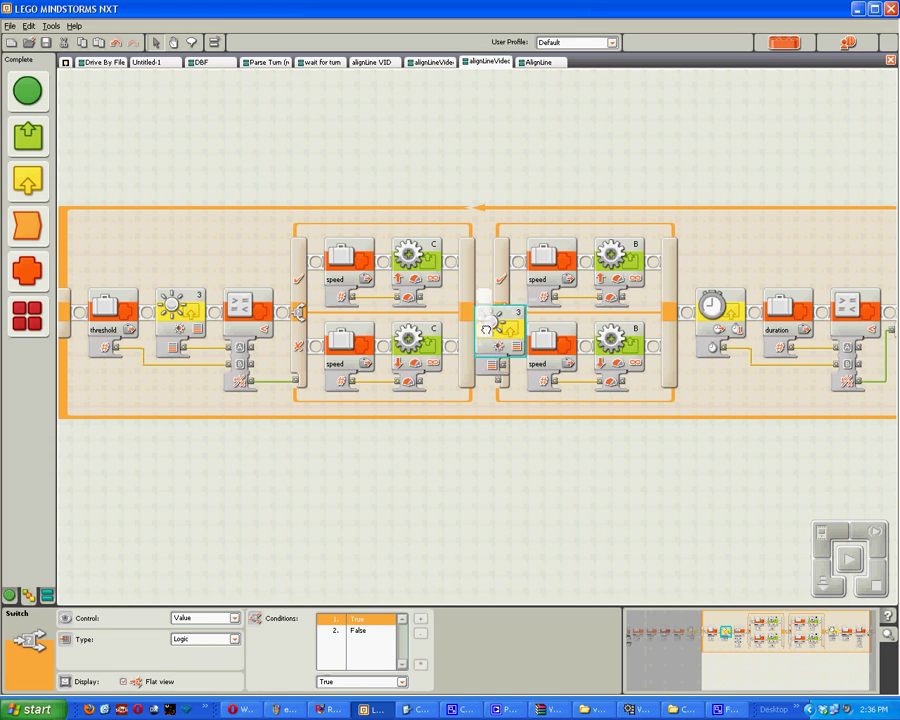
left_click_drag(118, 318, 500, 330)
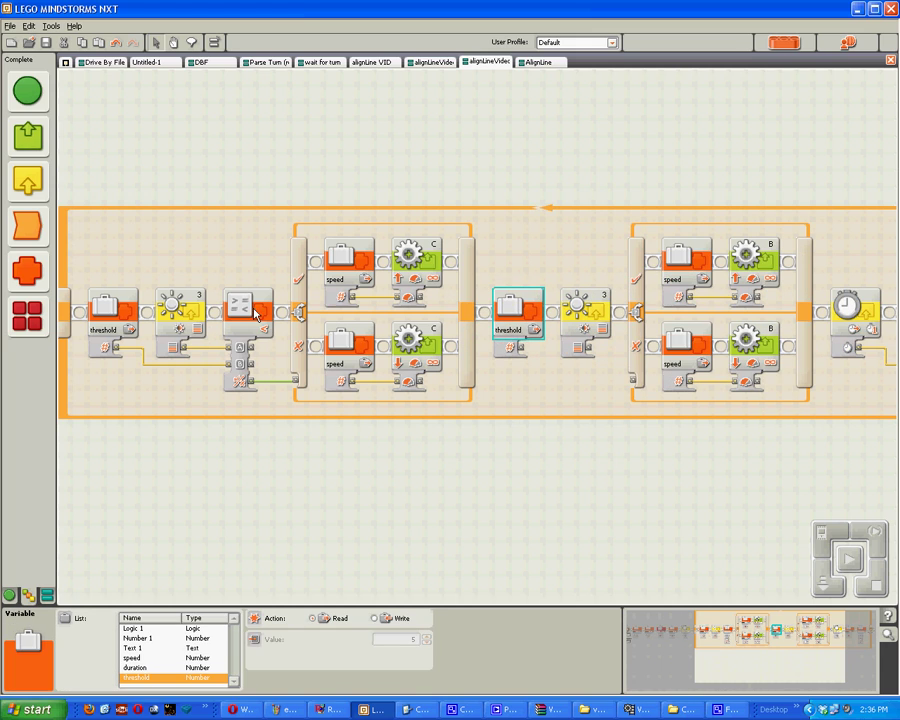
left_click_drag(245, 310, 640, 320)
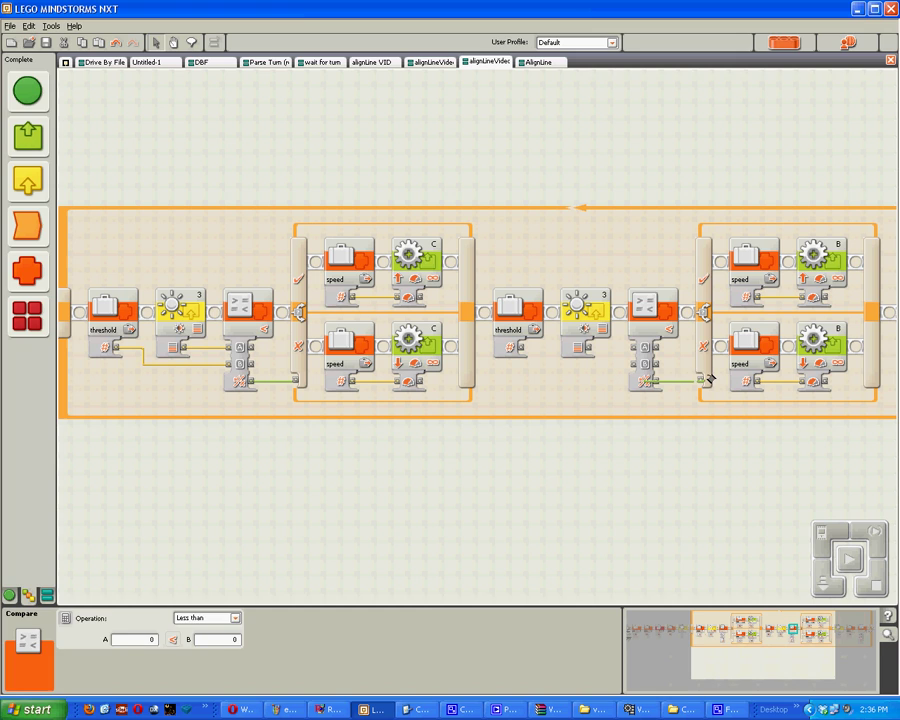
Step: Wire the new light reading into its Compare block and set that sensor to port 2
left_click(704, 312)
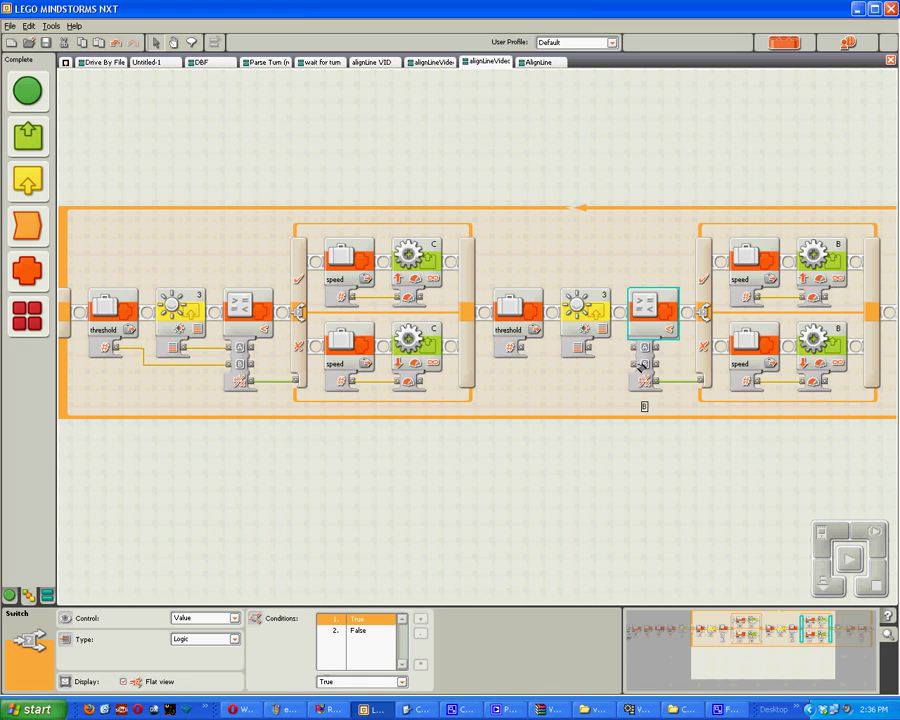
left_click(590, 348)
left_click(645, 366)
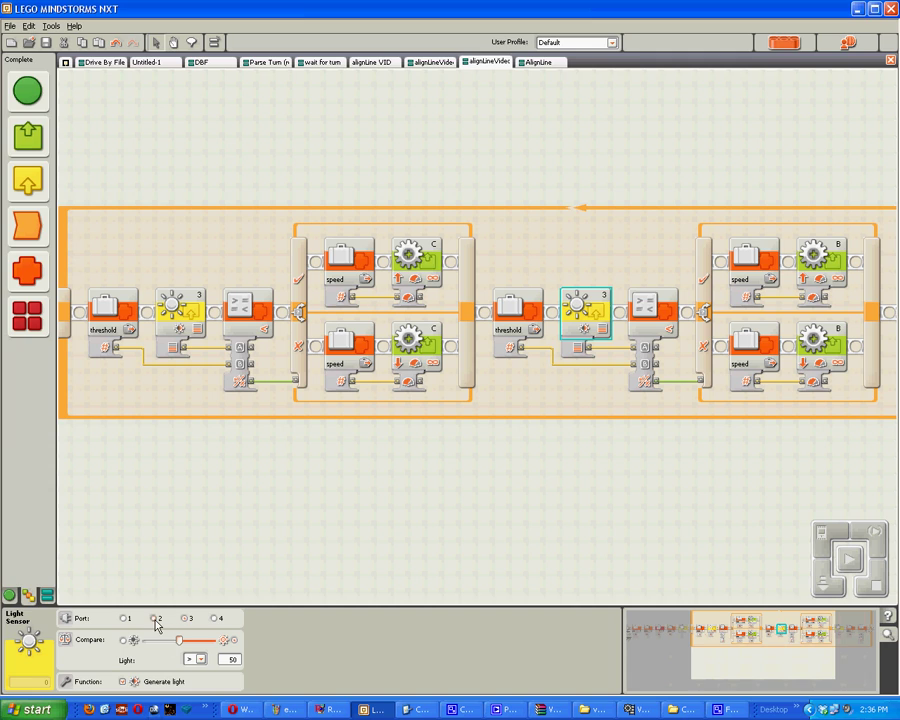
left_click(338, 547)
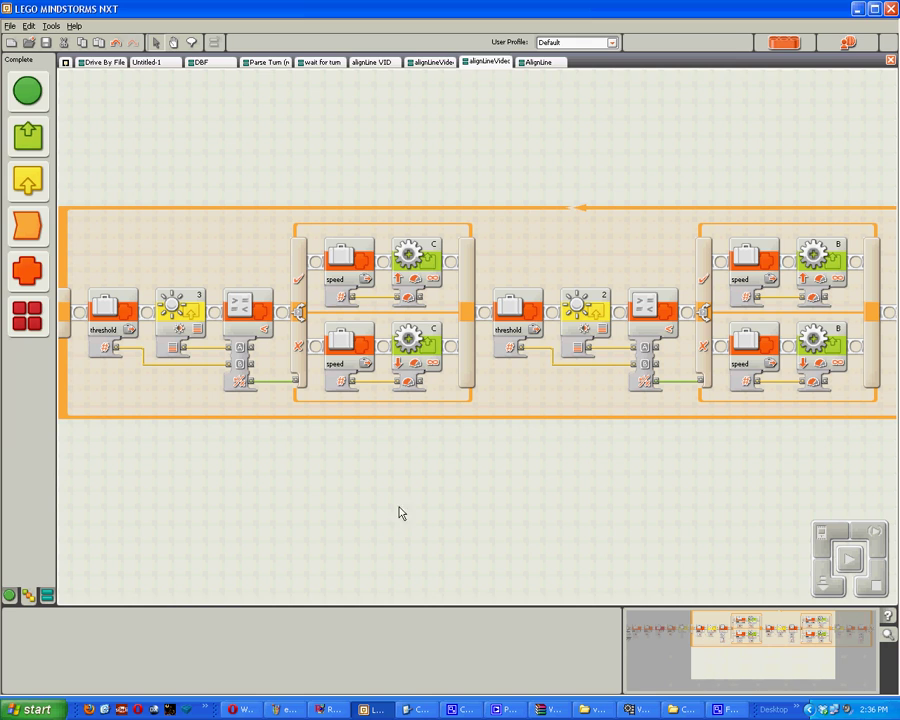
left_click(512, 310)
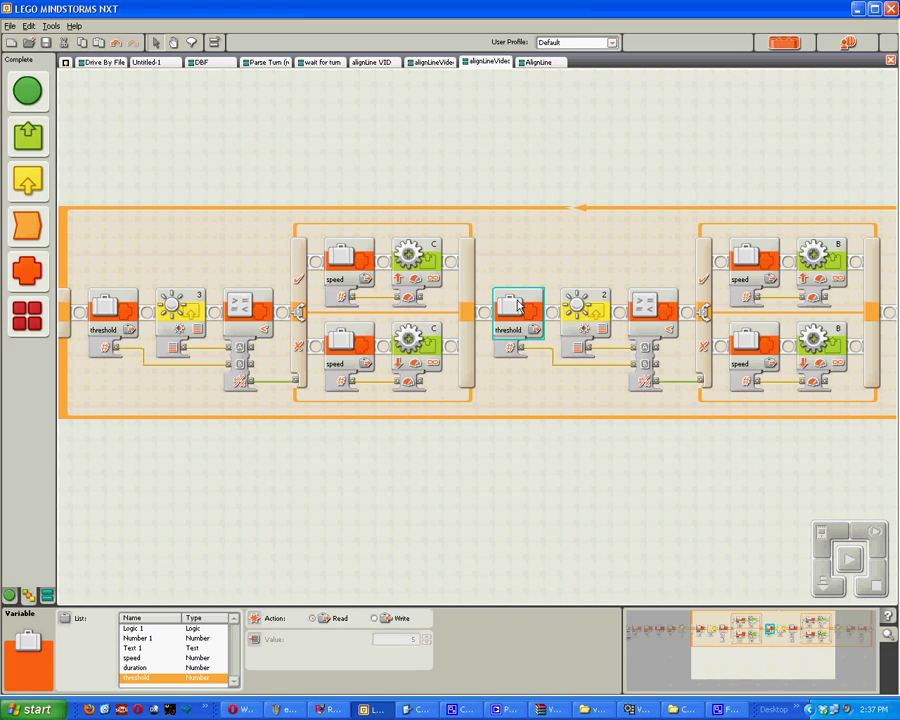
left_click_drag(516, 312, 365, 533)
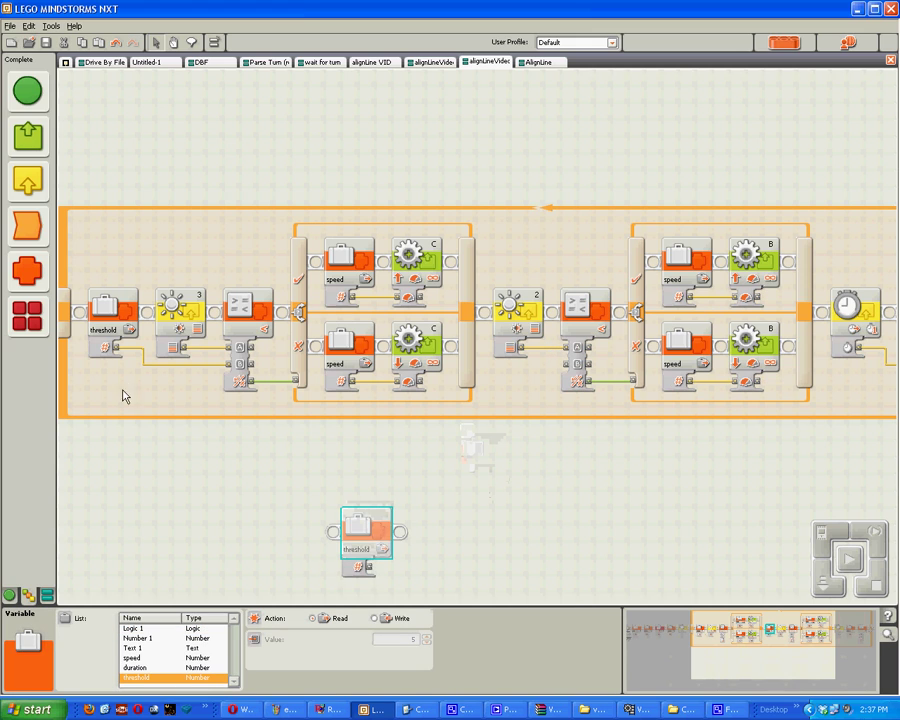
left_click(113, 330)
left_click(563, 370)
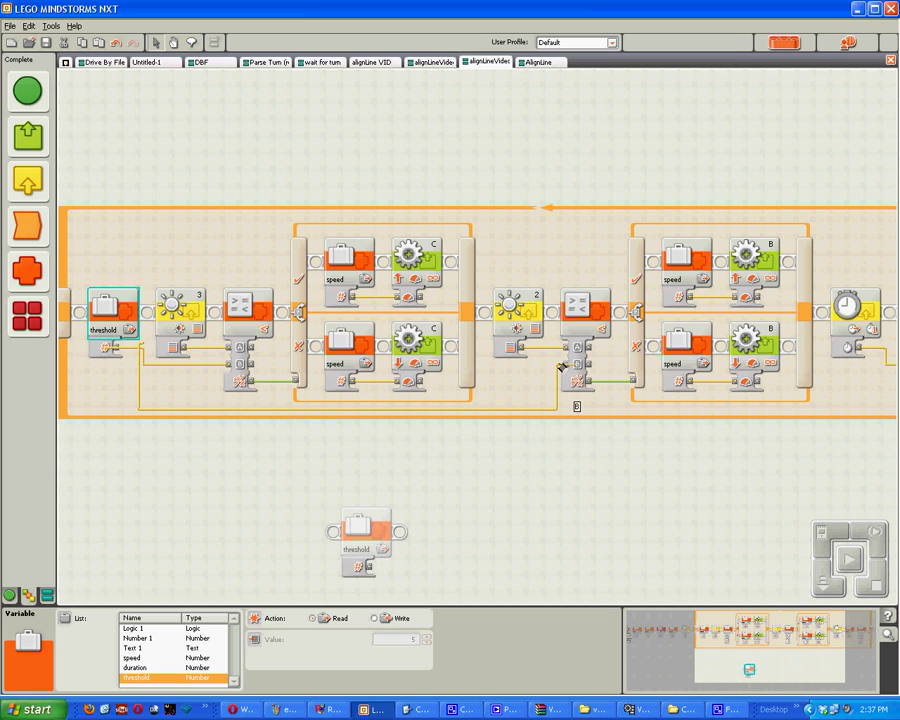
left_click(533, 375)
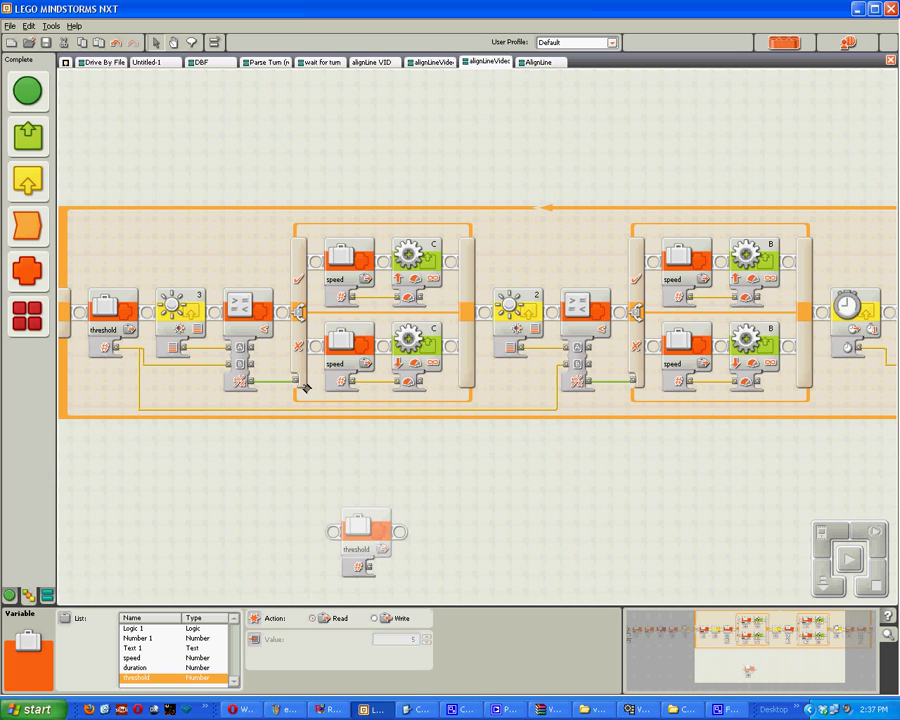
left_click(365, 538)
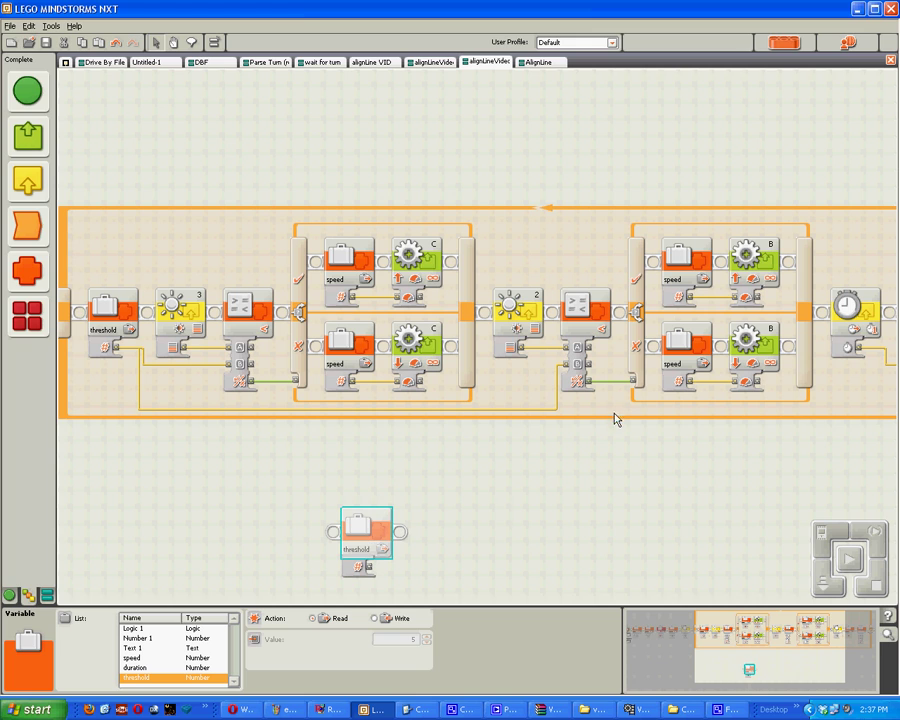
left_click(578, 360)
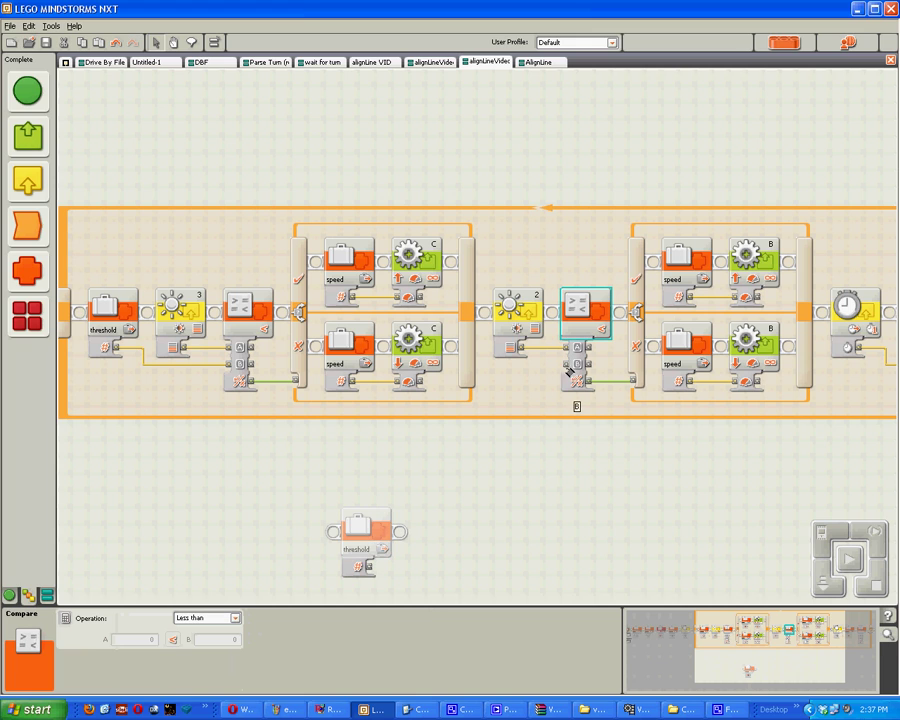
mouse_move(362, 530)
left_mouse_down()
mouse_move(489, 316)
mouse_move(505, 315)
left_mouse_up()
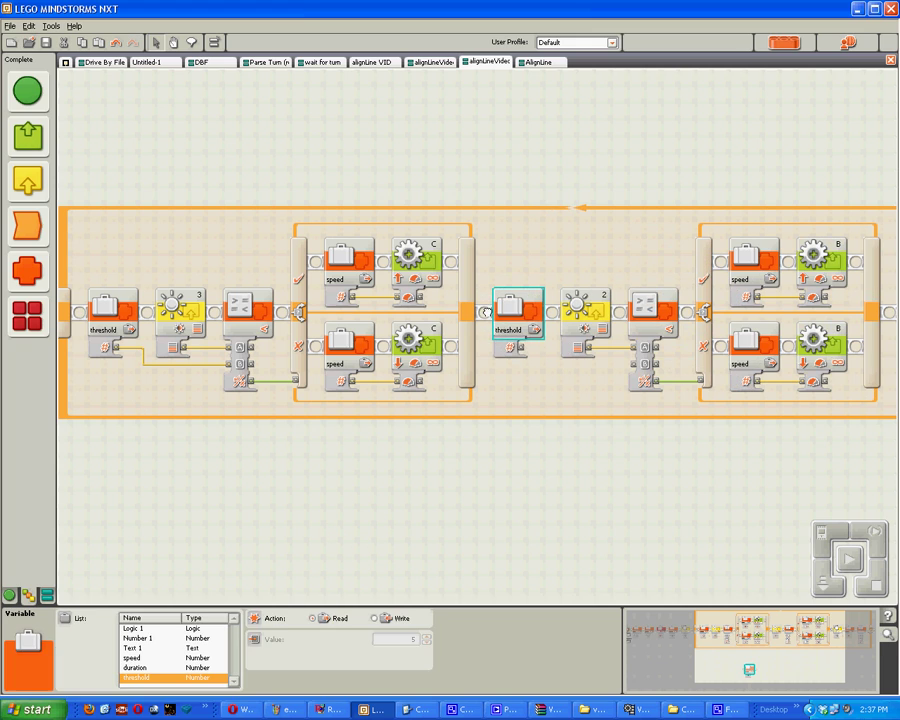
left_click(645, 345)
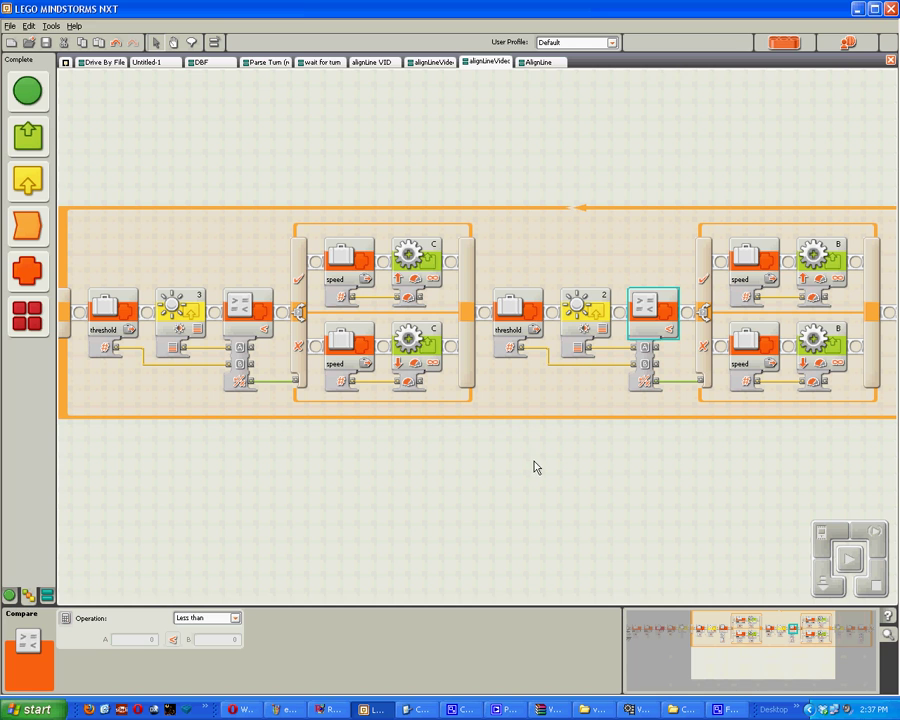
mouse_move(738, 650)
left_mouse_down()
mouse_move(763, 645)
mouse_move(708, 643)
mouse_move(771, 641)
left_mouse_up()
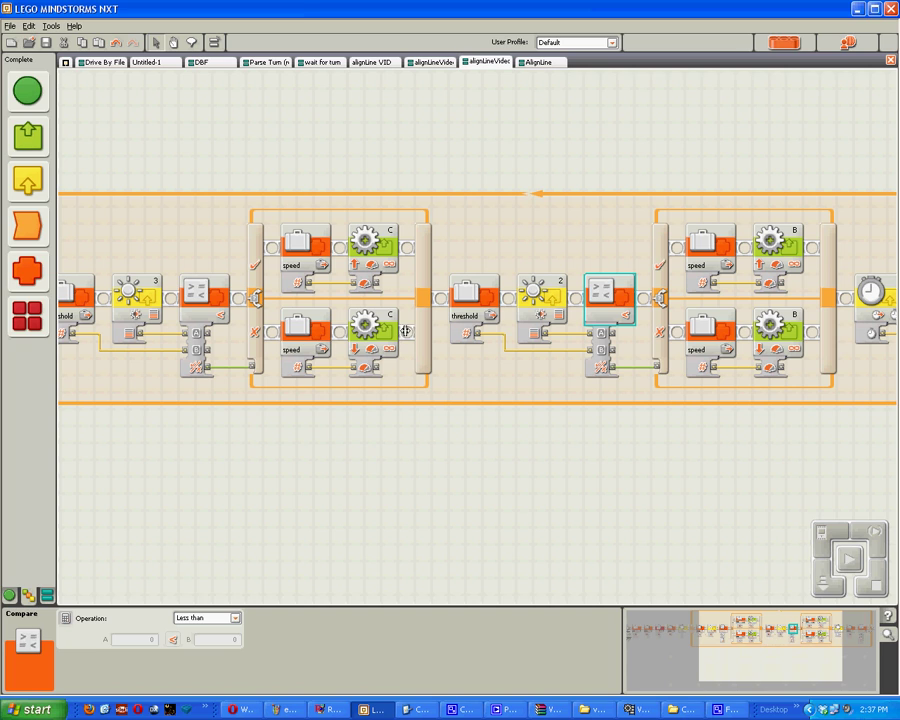
Step: Review the first switch and both Compare blocks, confirming the first comparison is less-than
left_click(258, 338)
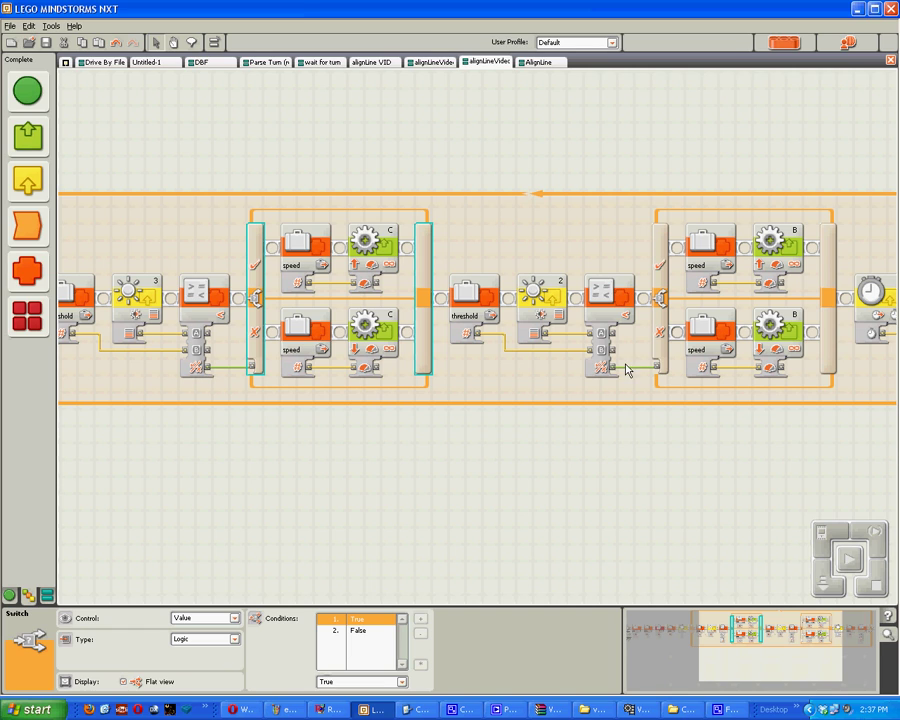
left_click(608, 295)
left_click(203, 296)
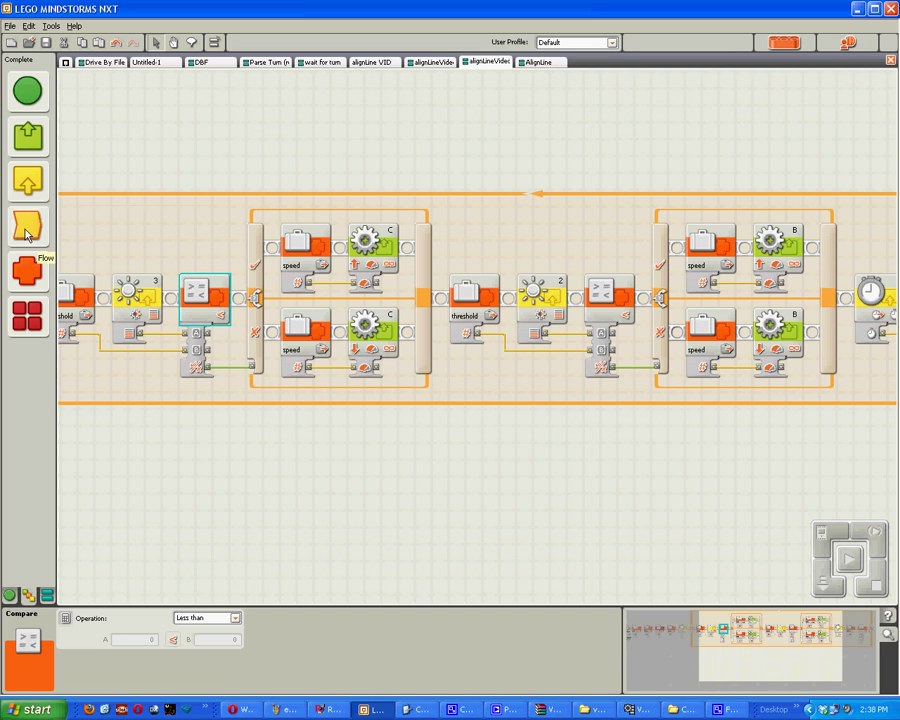
Step: Add a Switch after the motor B section, branching on a Logic Value
mouse_move(190, 228)
left_mouse_down()
mouse_move(727, 300)
mouse_move(865, 300)
left_mouse_up()
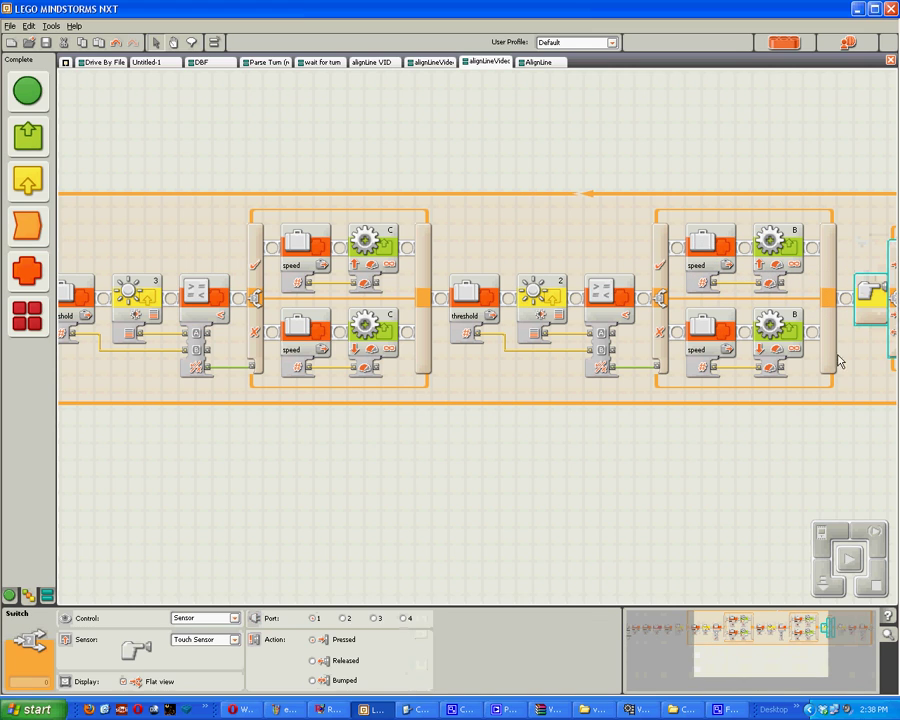
left_click(205, 639)
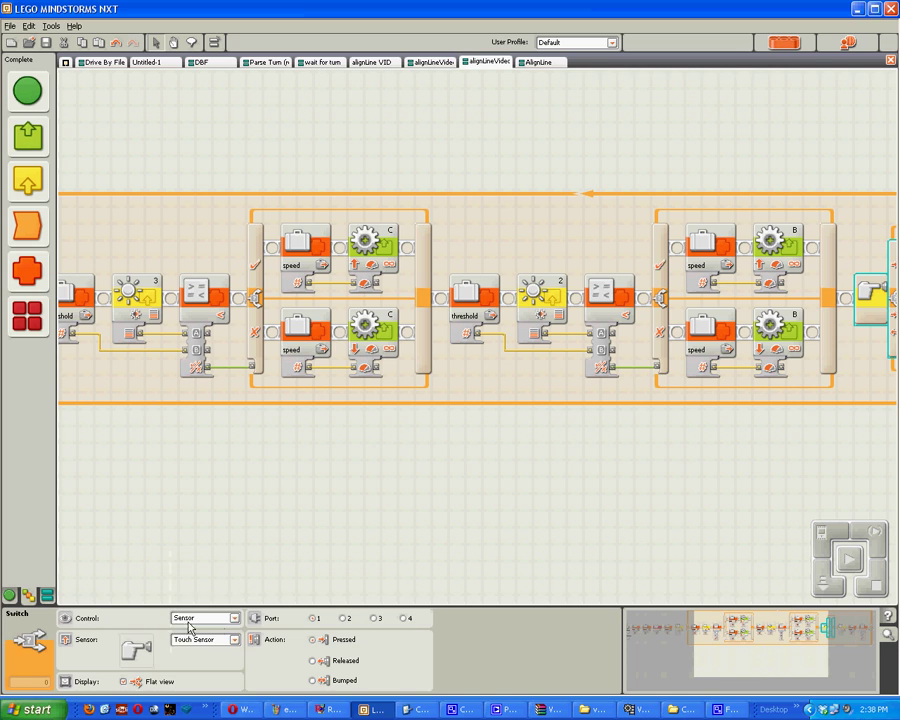
left_click(205, 618)
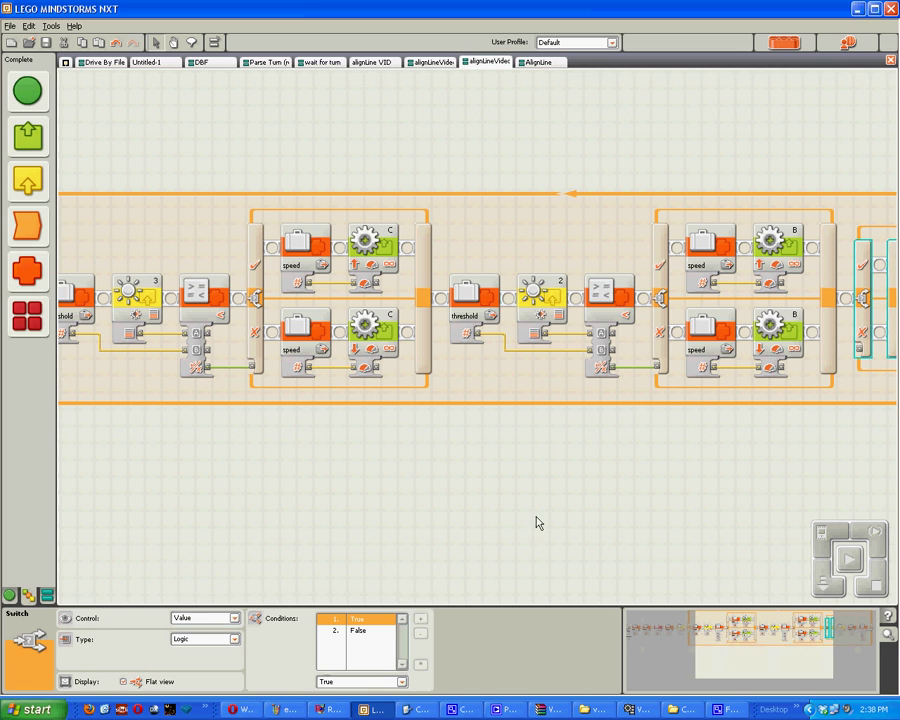
Step: Insert a Logic block (Or) just before the new switch
left_click(203, 298)
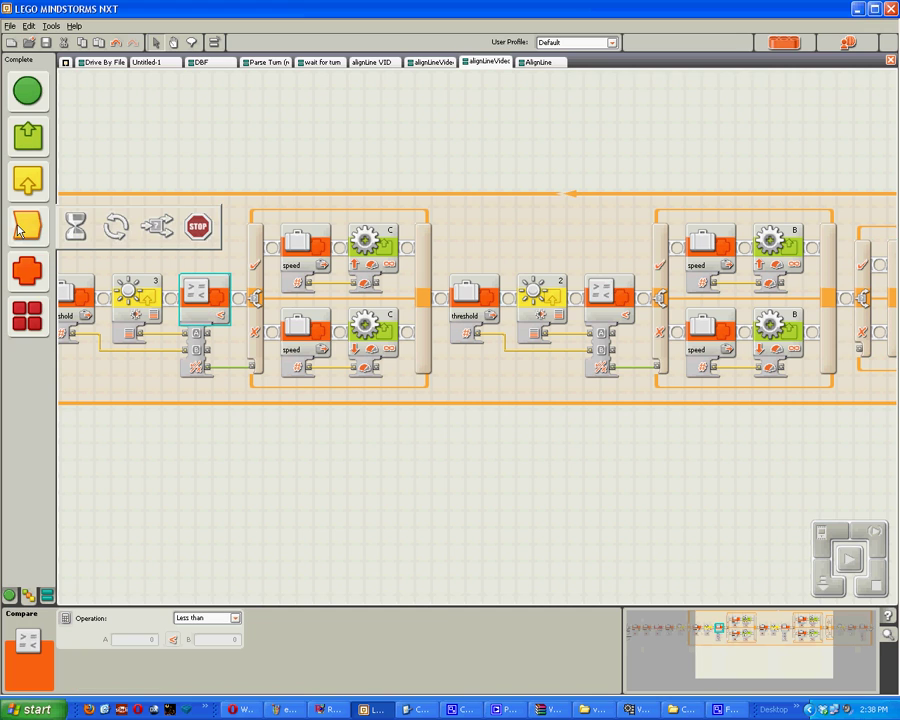
mouse_move(27, 272)
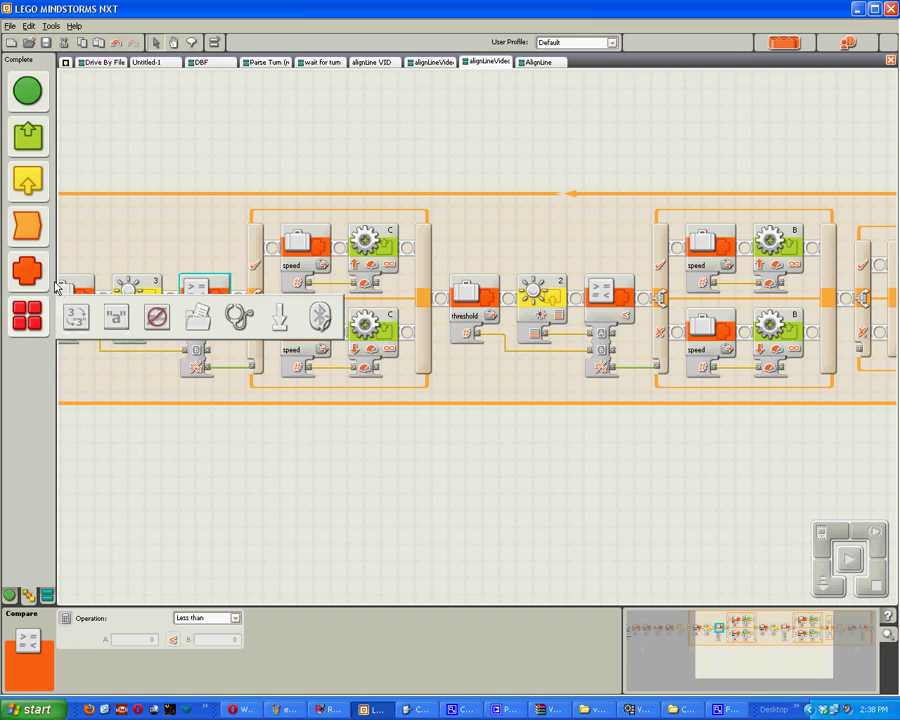
left_click(77, 272)
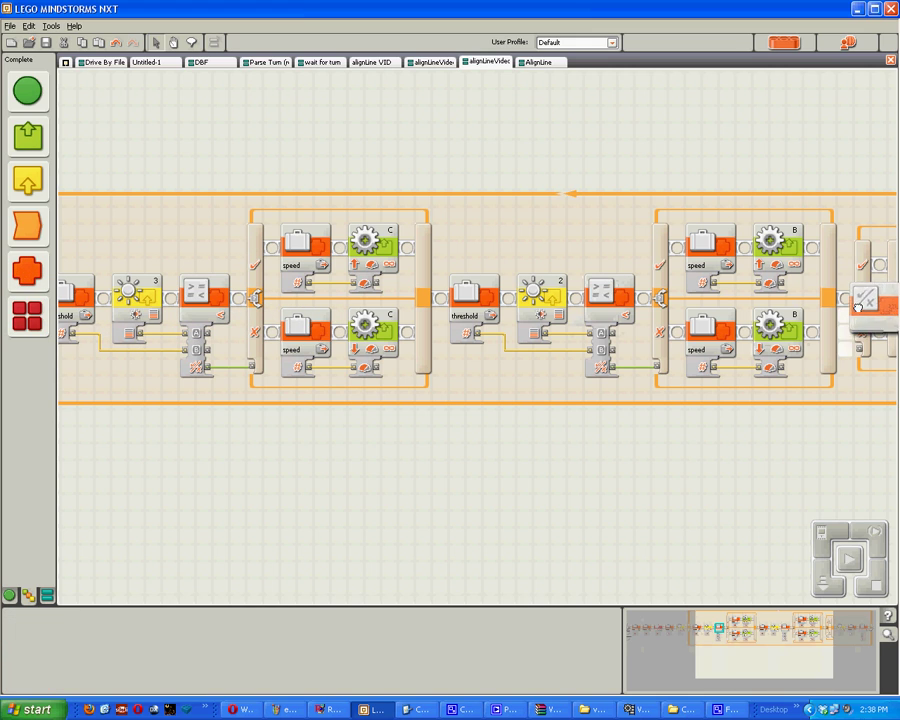
left_click(851, 287)
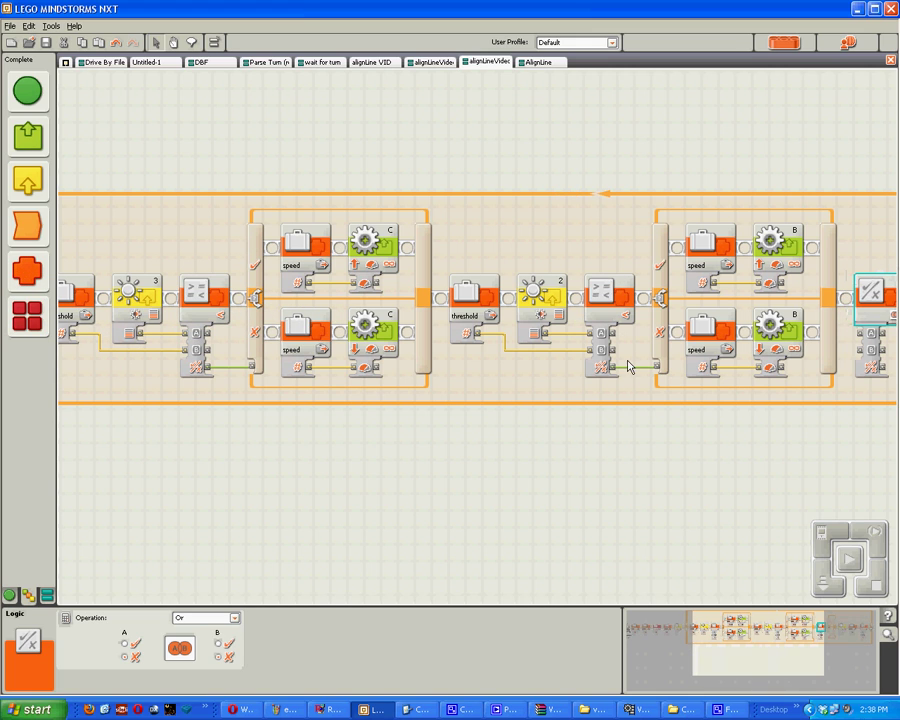
left_click(160, 370)
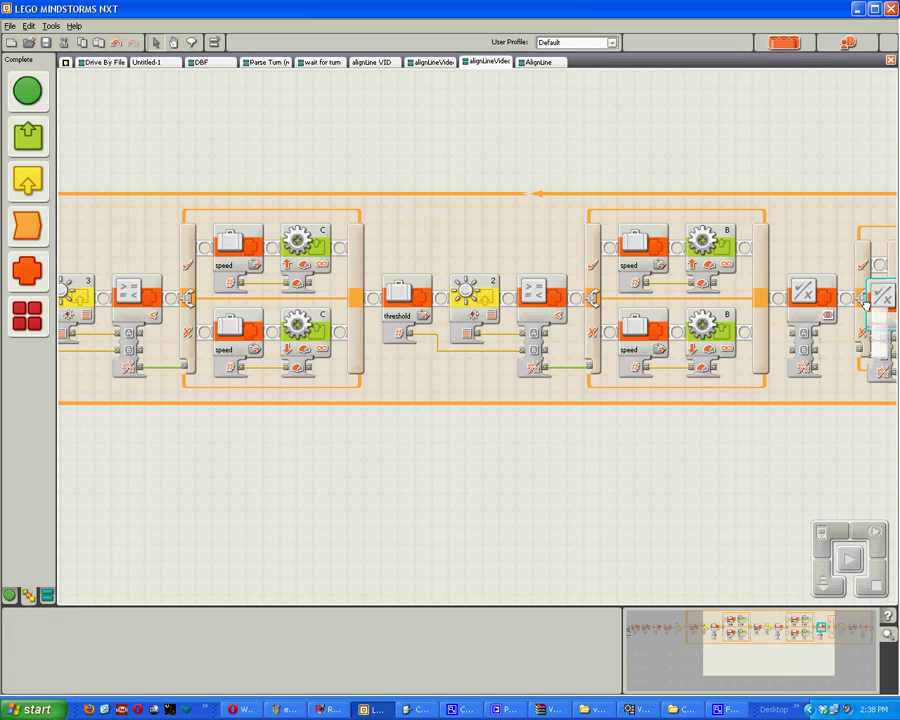
Step: Add a second Logic block beside the first, then check AlignLine's leftSensor variable for reference
left_click(853, 300)
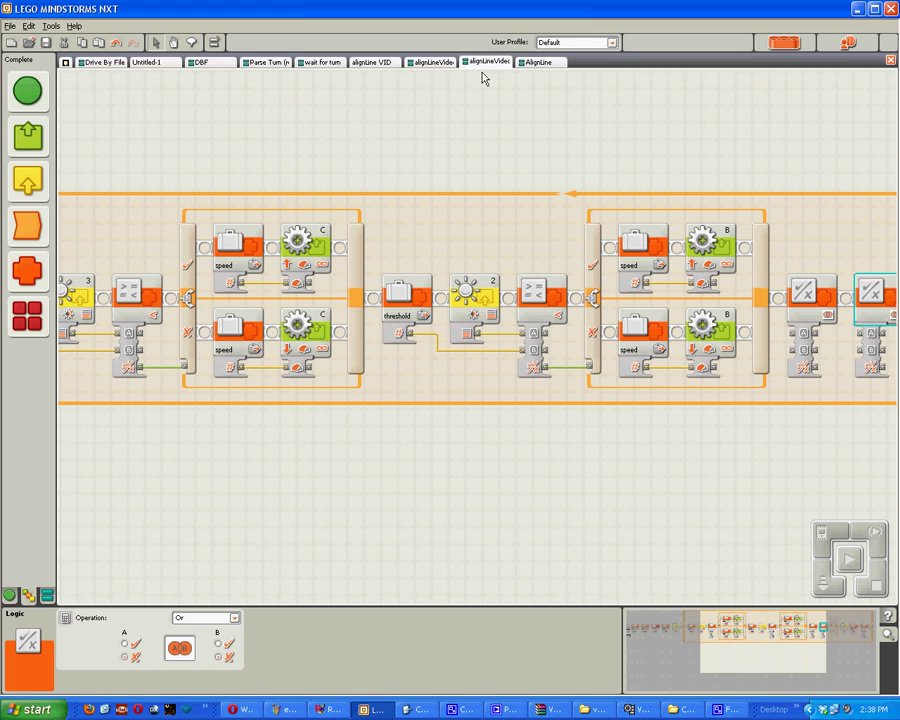
left_click(537, 63)
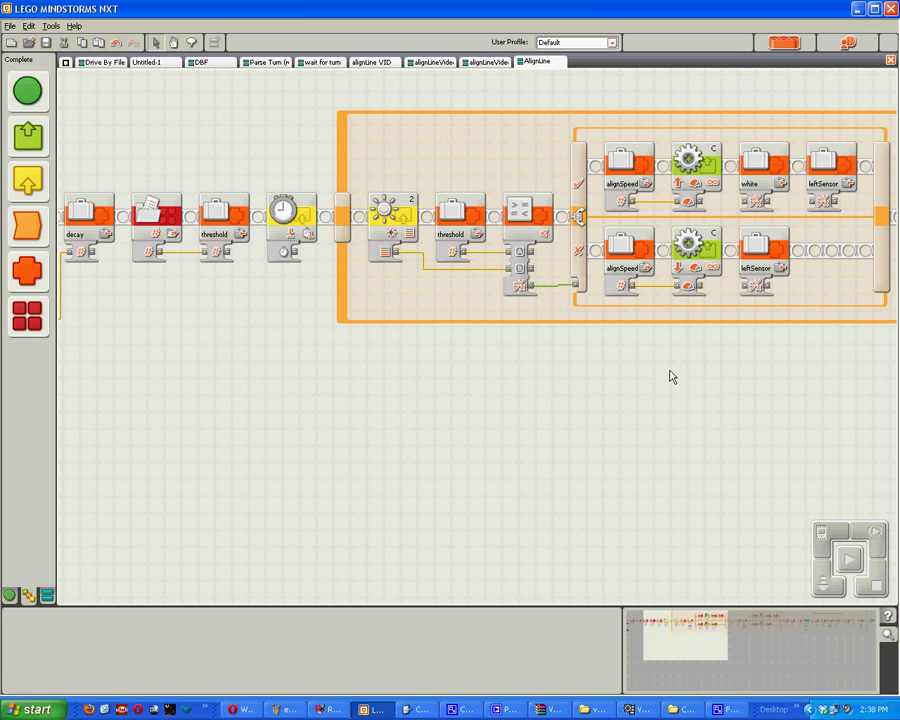
left_click(830, 172)
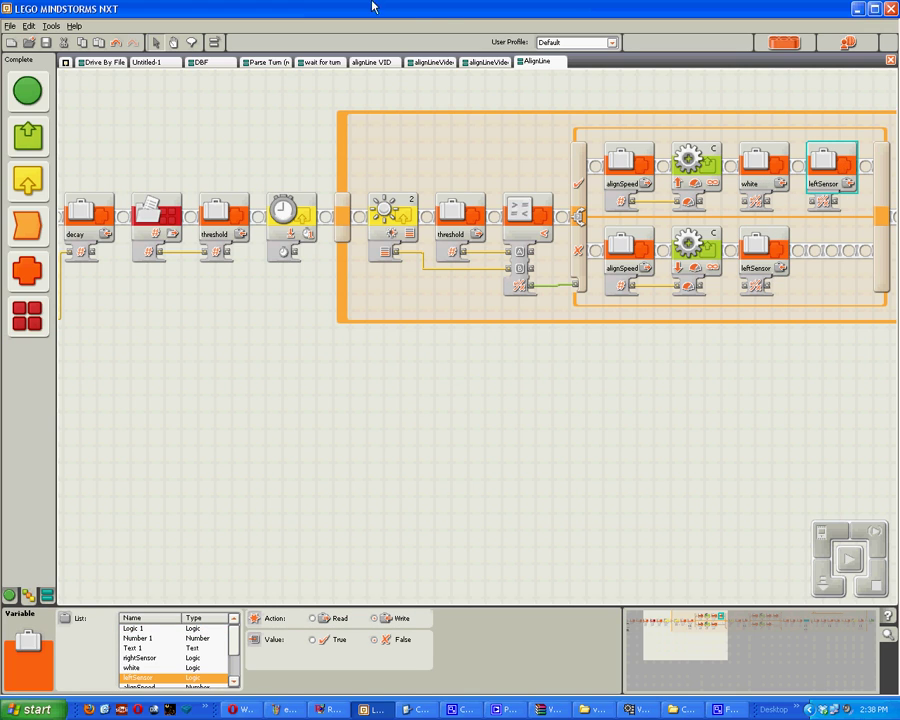
left_click_drag(568, 419, 632, 324)
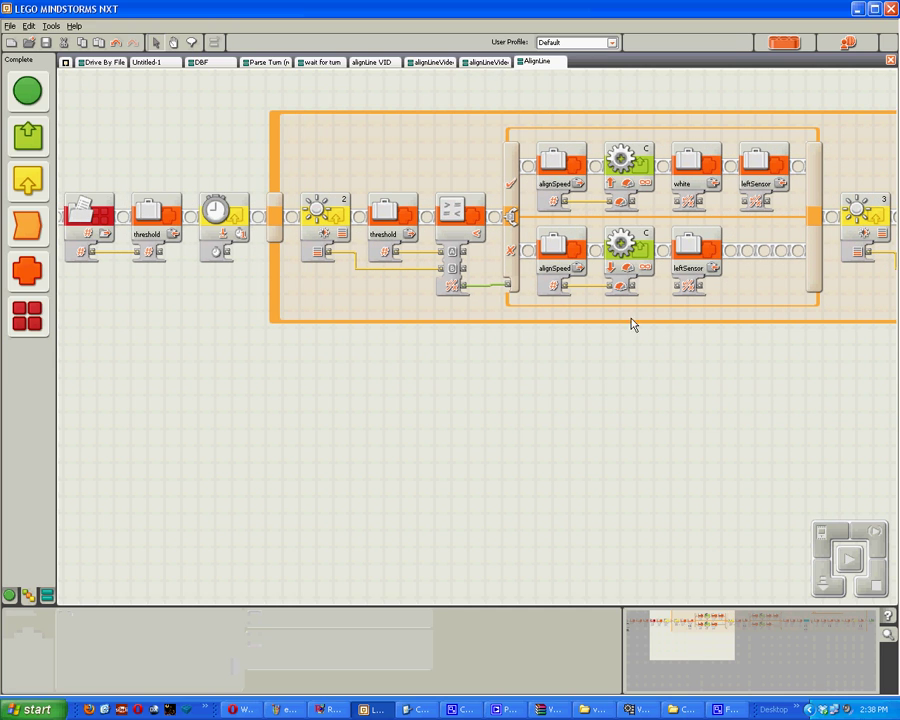
Step: Back in alignLineVideo, make the first Logic block Not, fed by the first Compare result
left_click(486, 63)
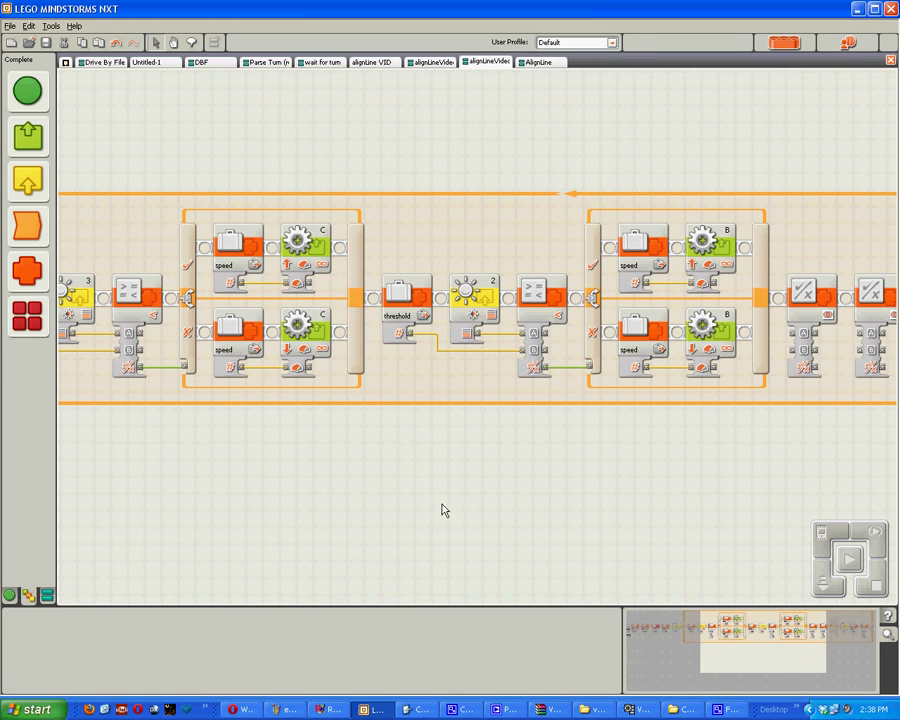
left_click(808, 293)
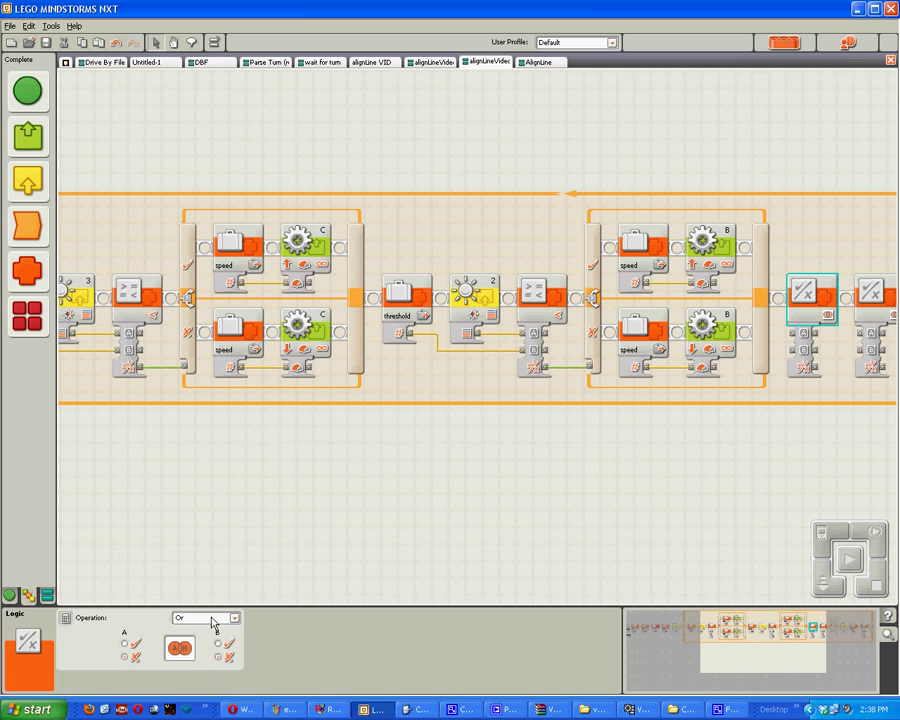
left_click(190, 618)
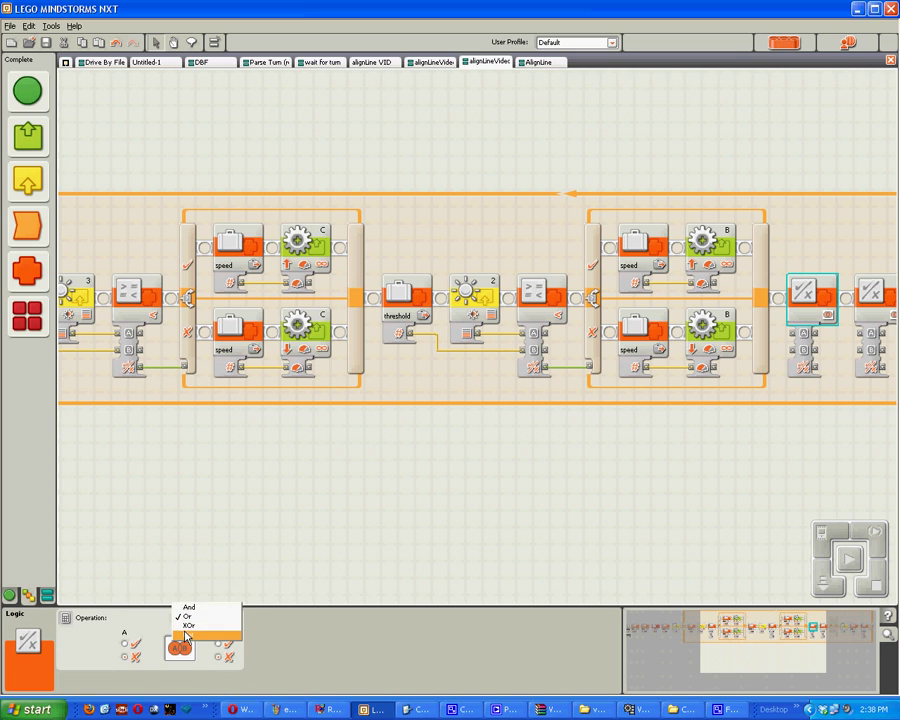
left_click(195, 636)
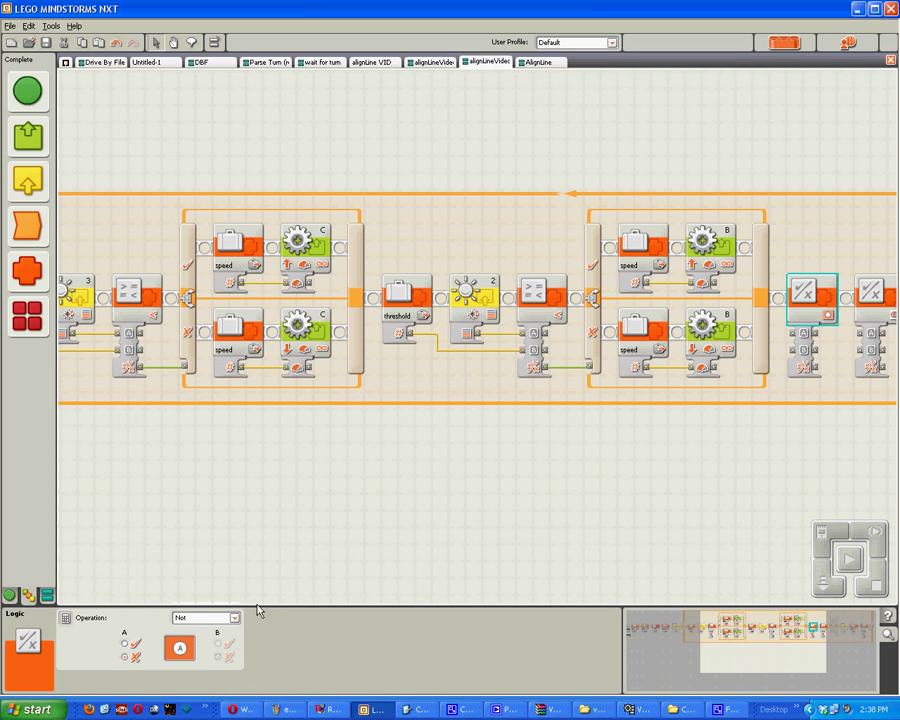
left_click(142, 368)
left_click(773, 347)
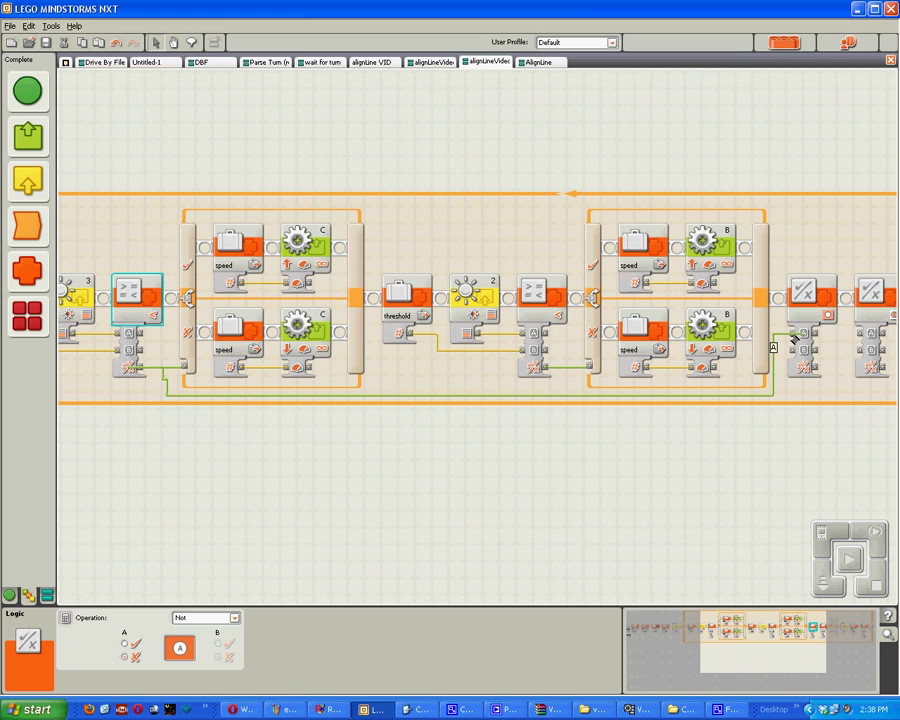
Step: Feed the second Compare result into the second Logic block and set it to Not
left_click(130, 292)
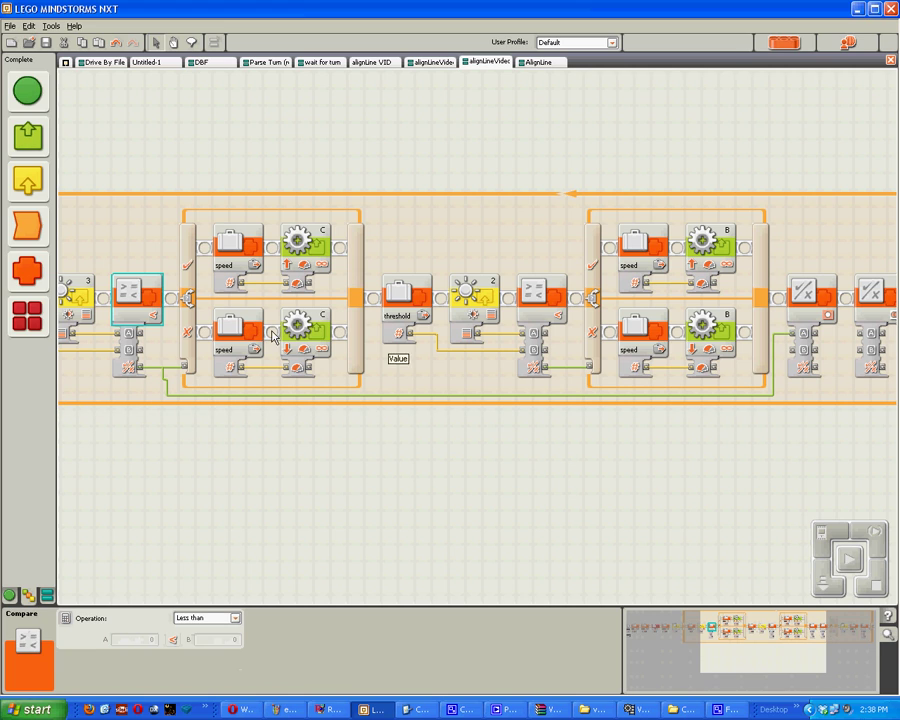
left_click(189, 336)
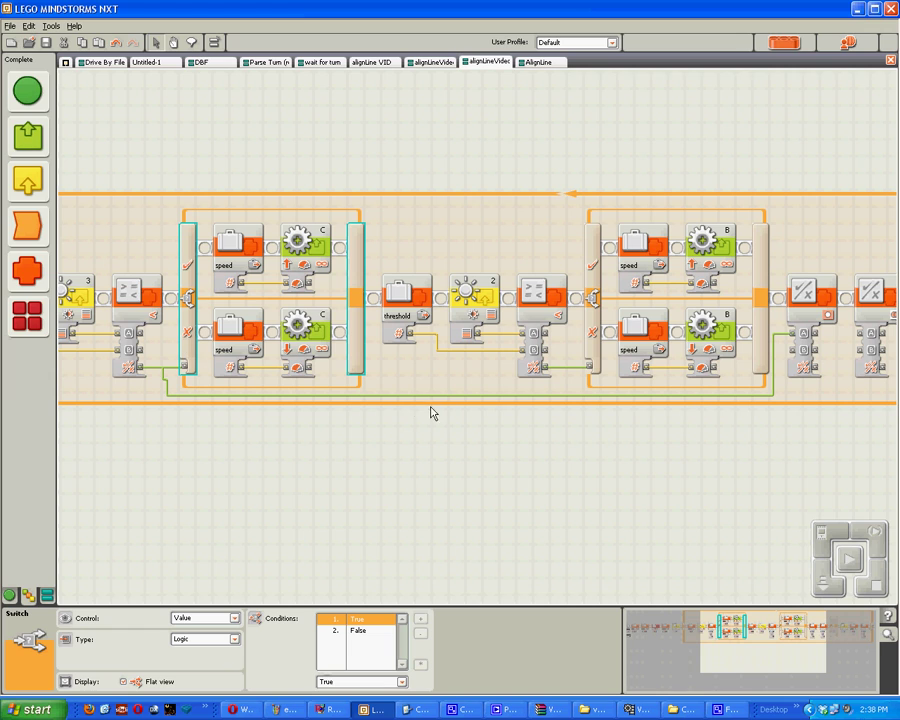
left_click(546, 372)
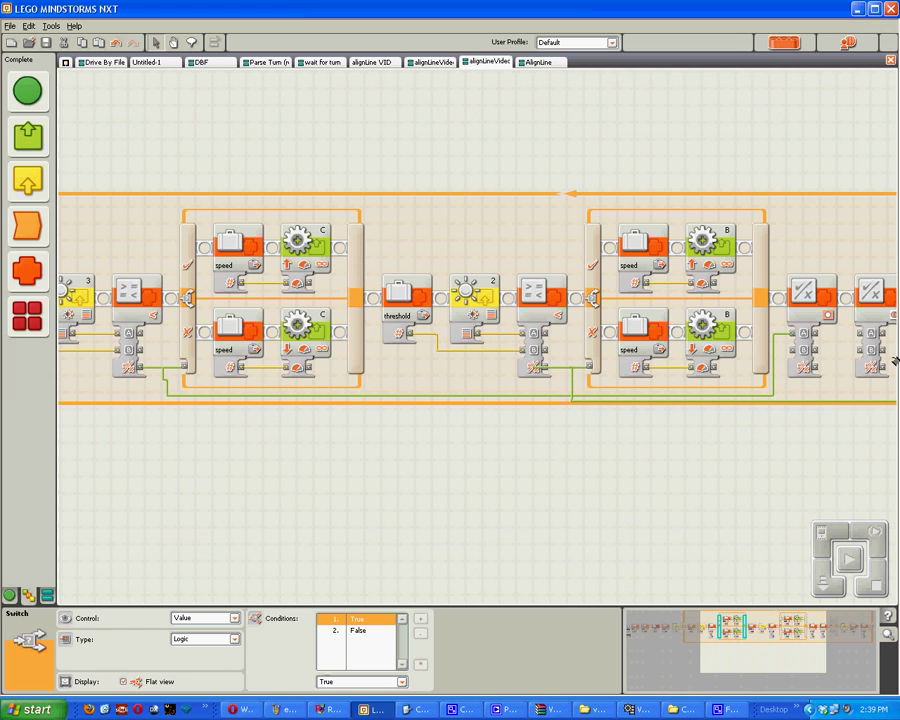
left_click(870, 333)
left_click(805, 293)
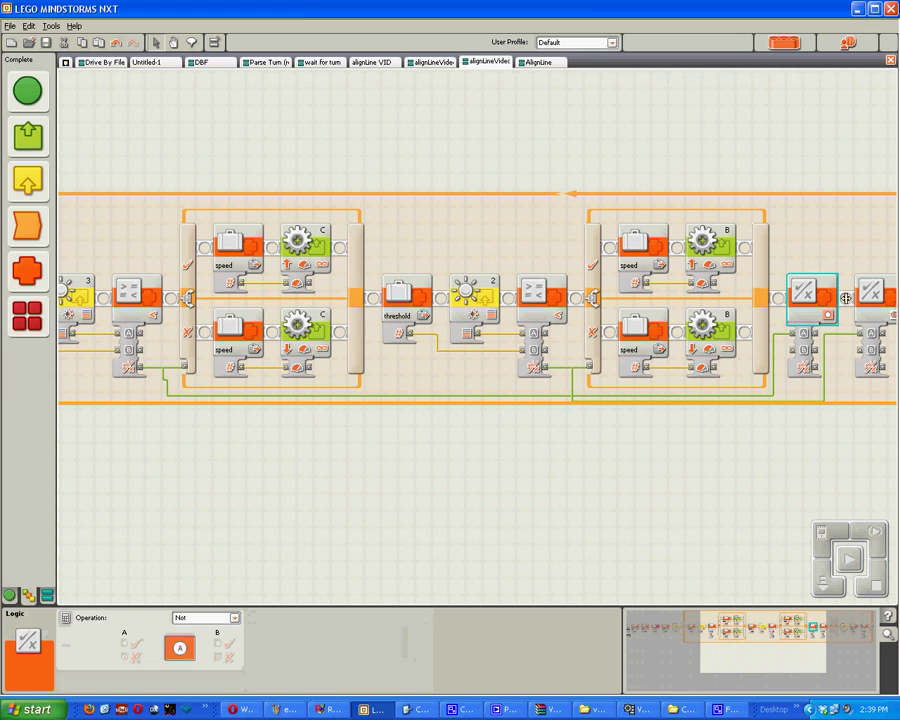
left_click(872, 293)
left_click(234, 618)
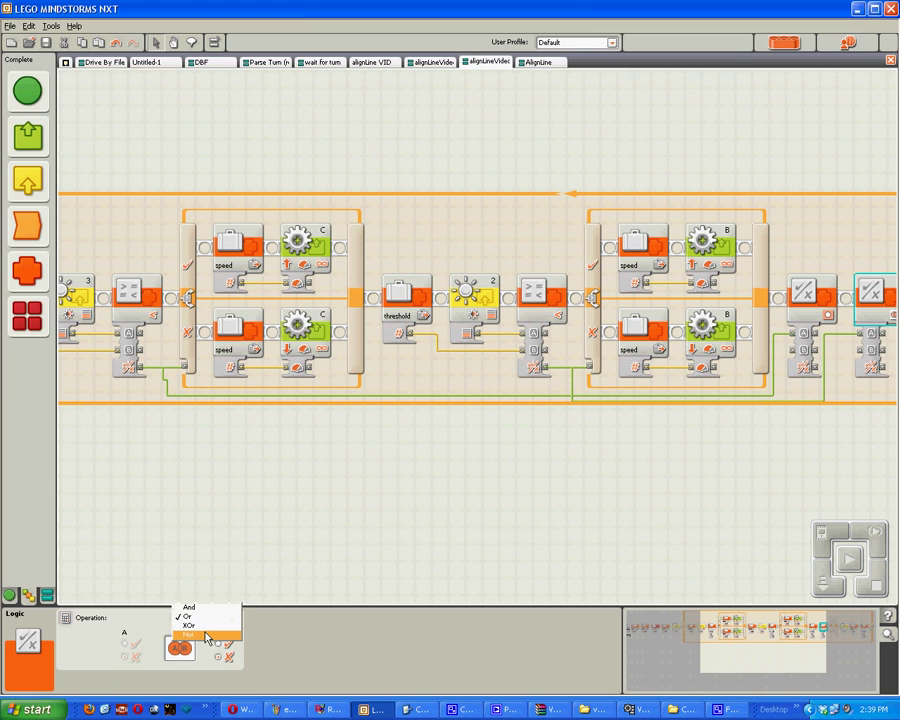
left_click(188, 638)
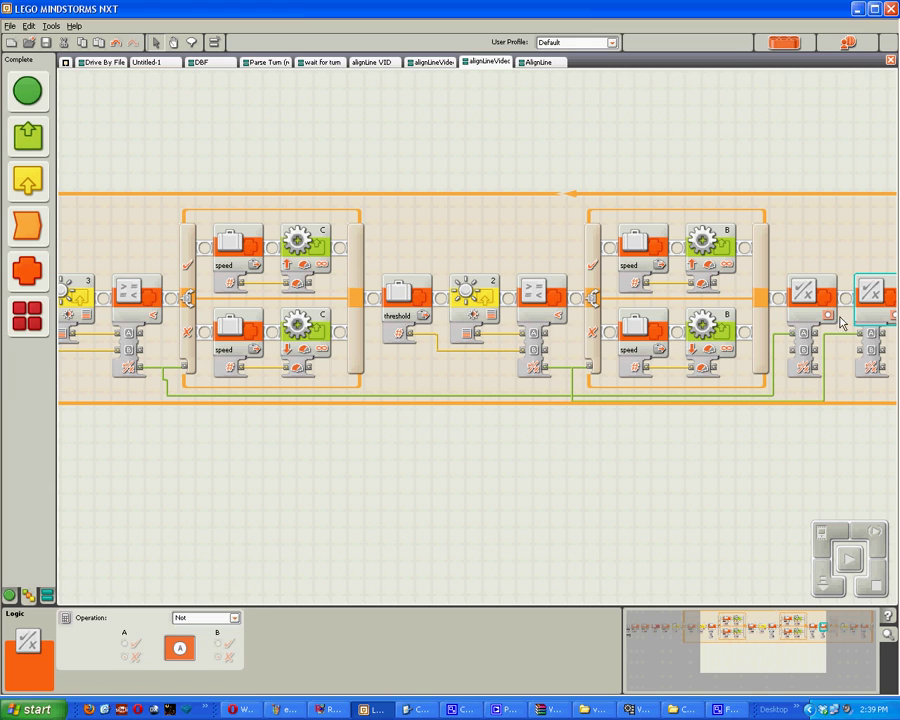
left_click_drag(673, 485, 897, 437)
Step: Add a copied logic block set to And, fed by both Not results, into the final switch
left_click(735, 290)
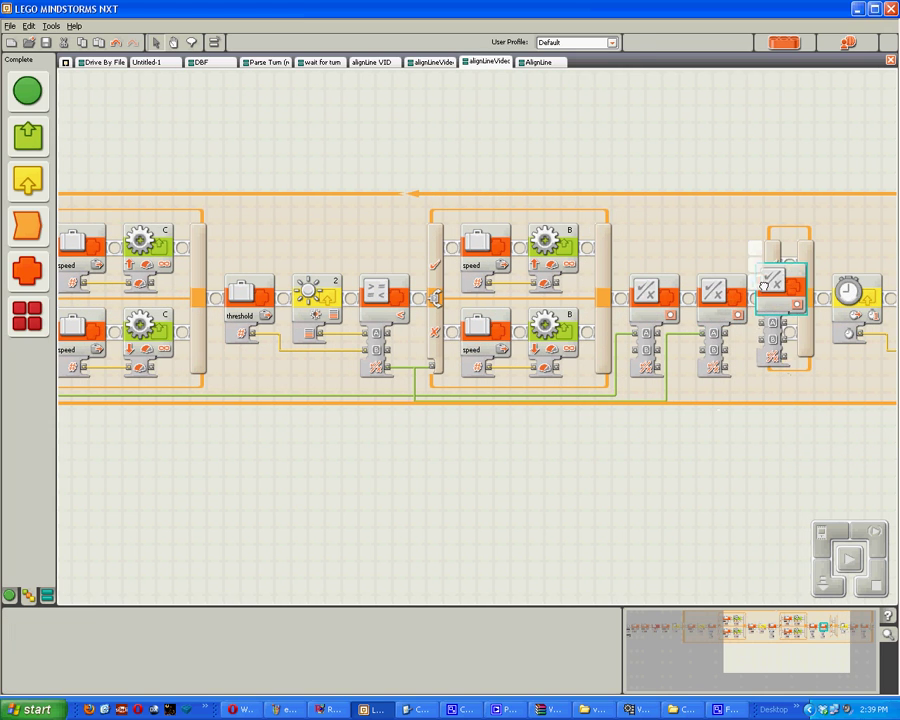
left_click_drag(735, 290, 795, 300)
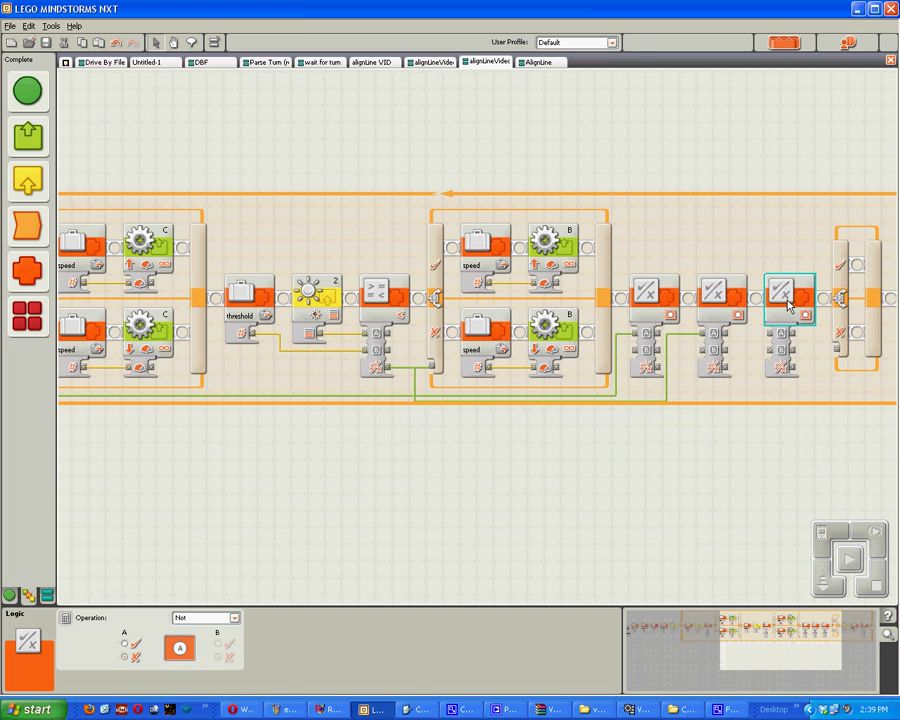
left_click(205, 617)
left_click(196, 590)
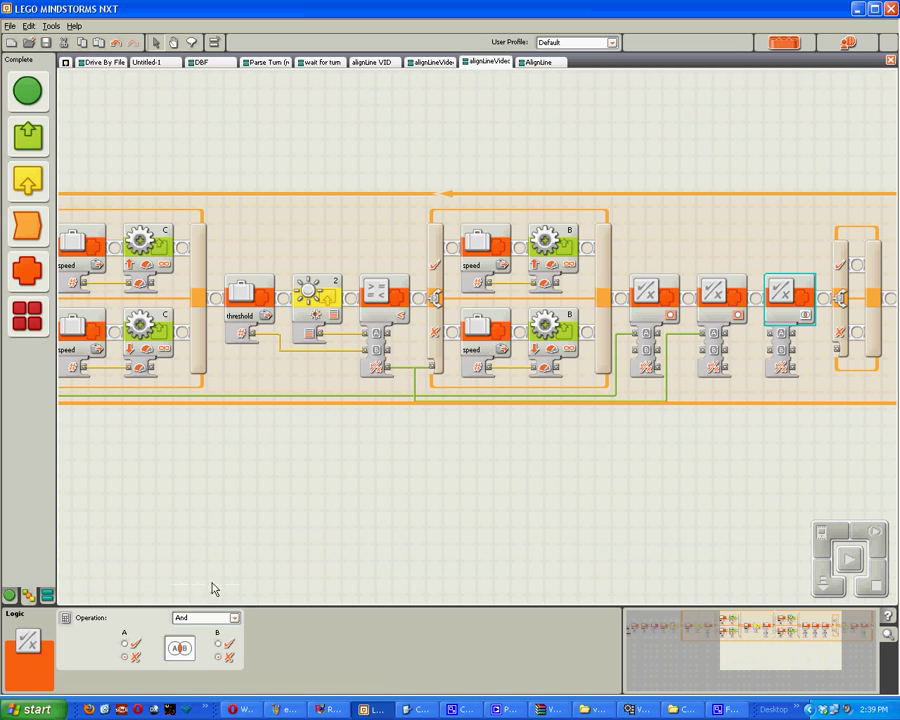
left_click_drag(712, 372, 775, 350)
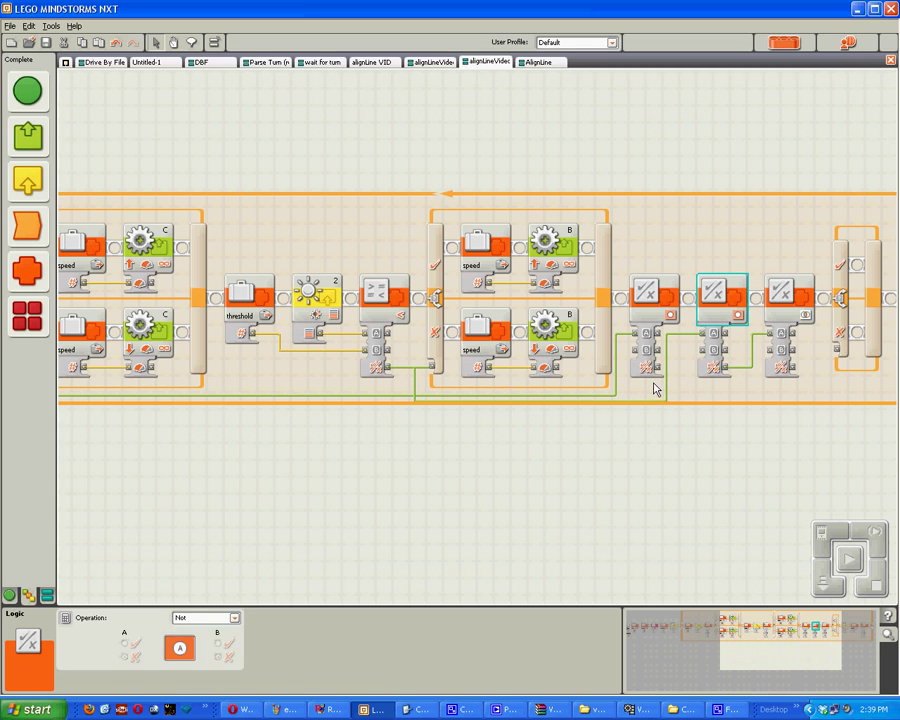
left_click(652, 340)
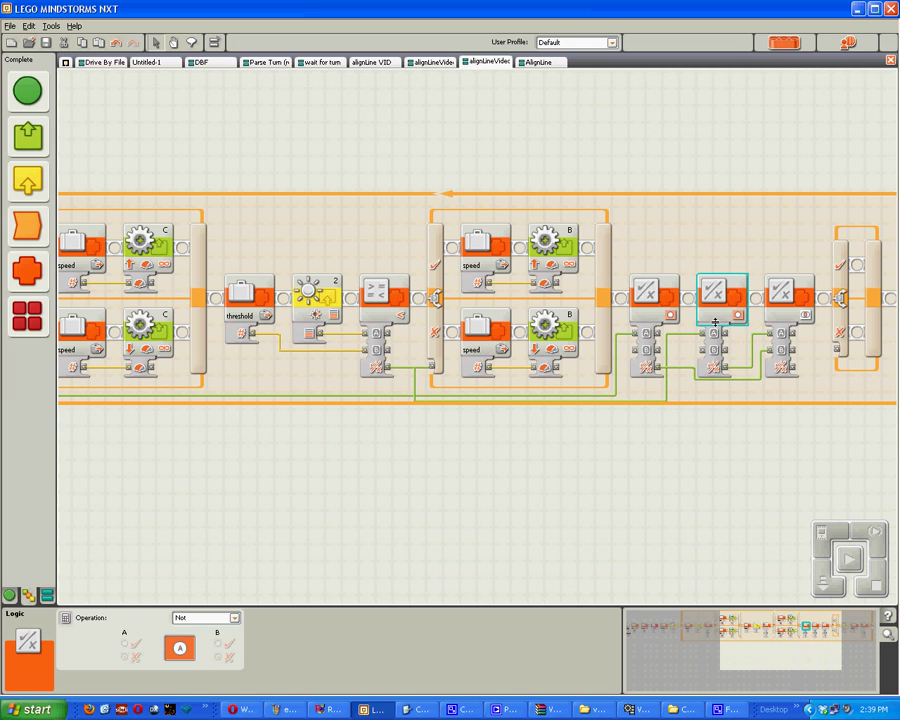
left_click(713, 378)
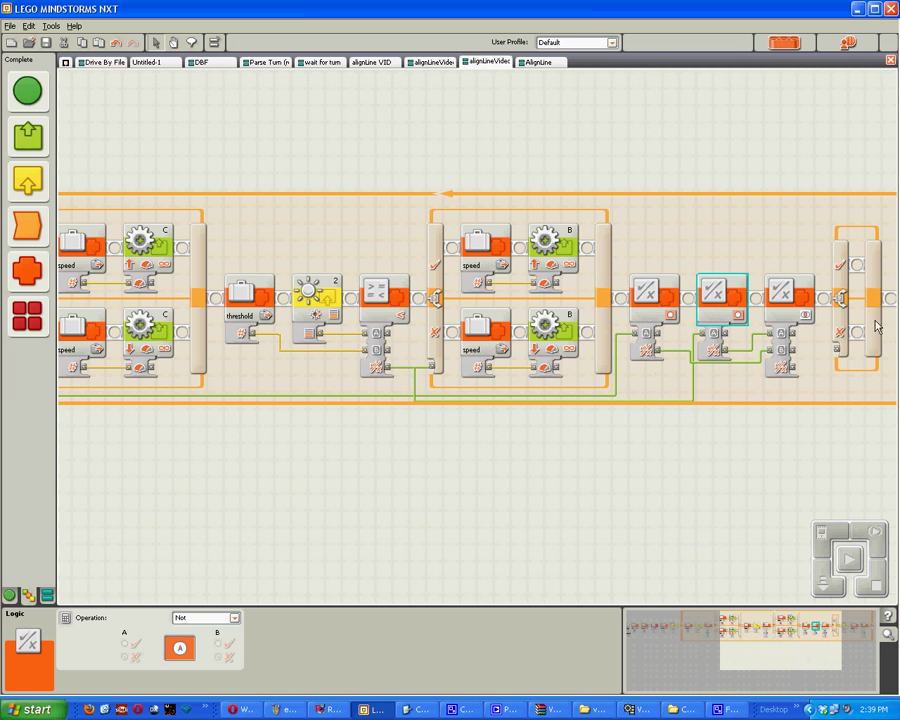
left_click(790, 430)
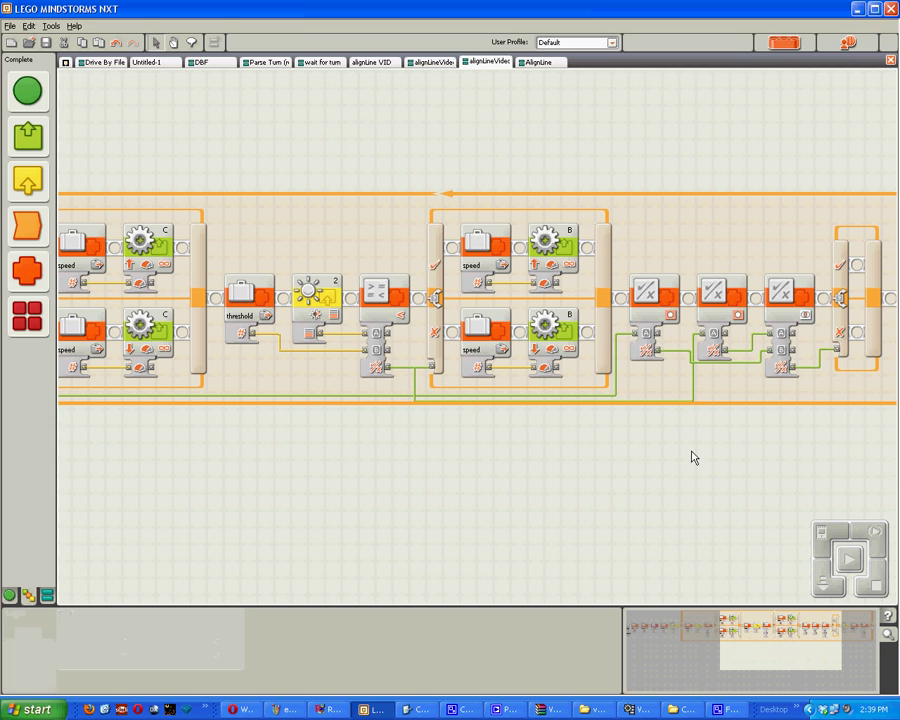
left_click_drag(690, 450, 897, 440)
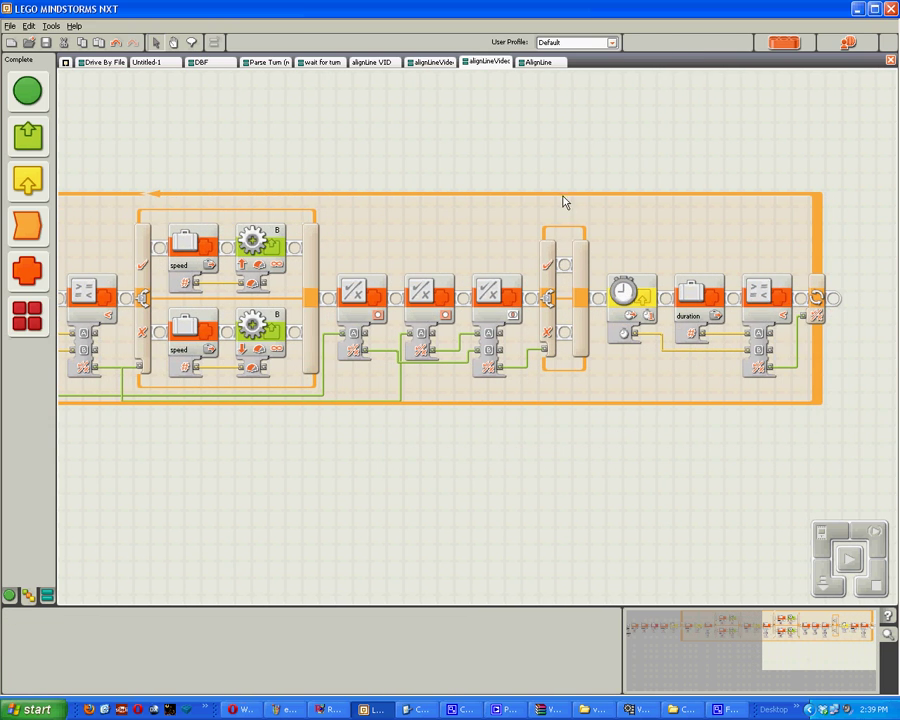
Step: Show the final switch in flat view
left_click_drag(550, 157, 582, 290)
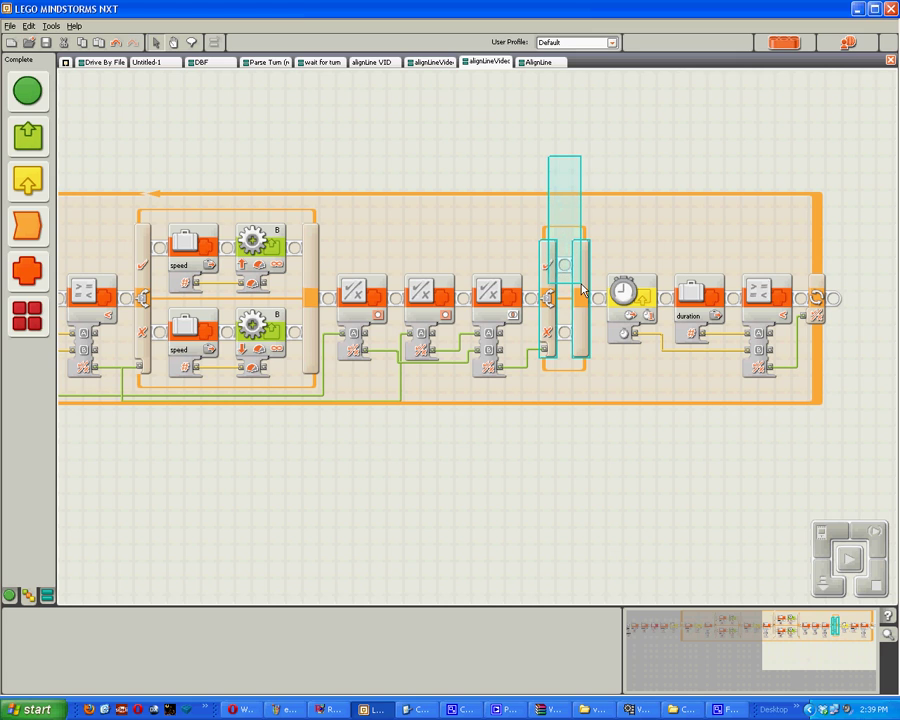
left_click_drag(582, 290, 578, 285)
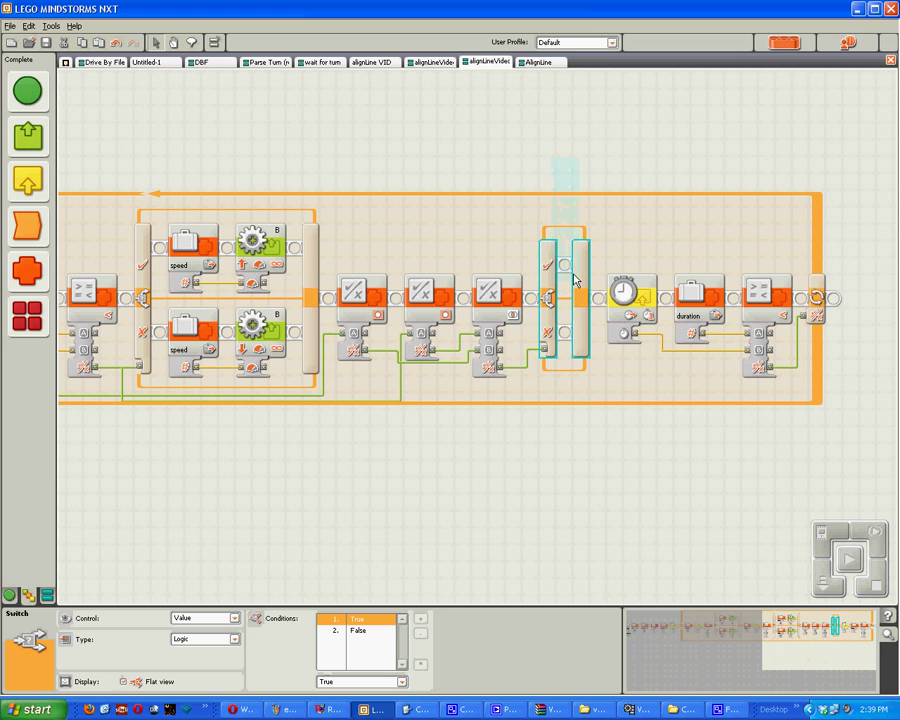
left_click(571, 268)
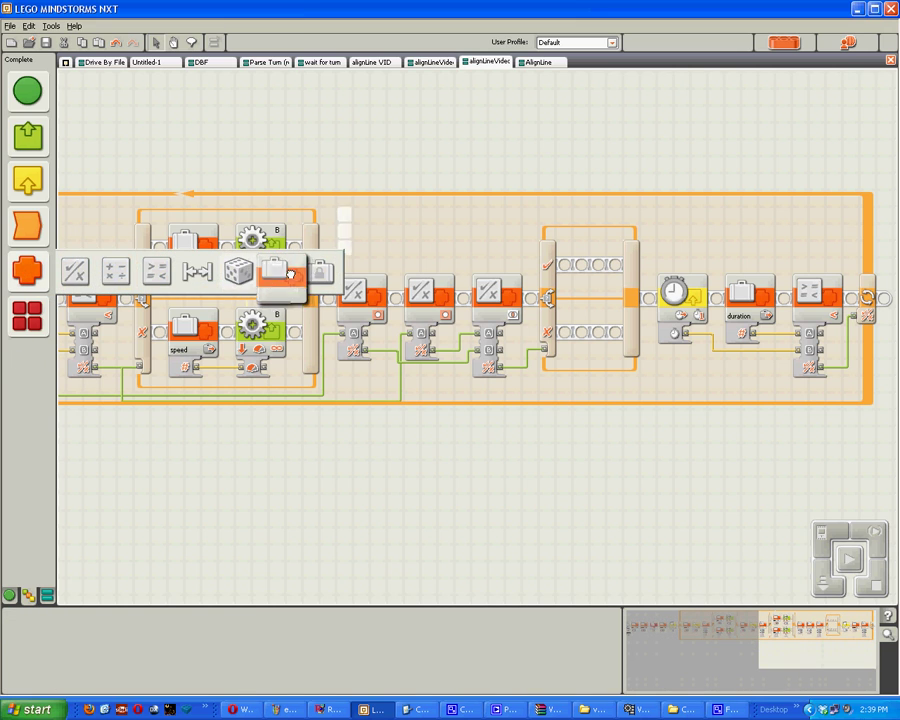
Step: Place a variable block reading speed in the final switch's true branch
left_click_drag(281, 267, 582, 265)
left_click(590, 265)
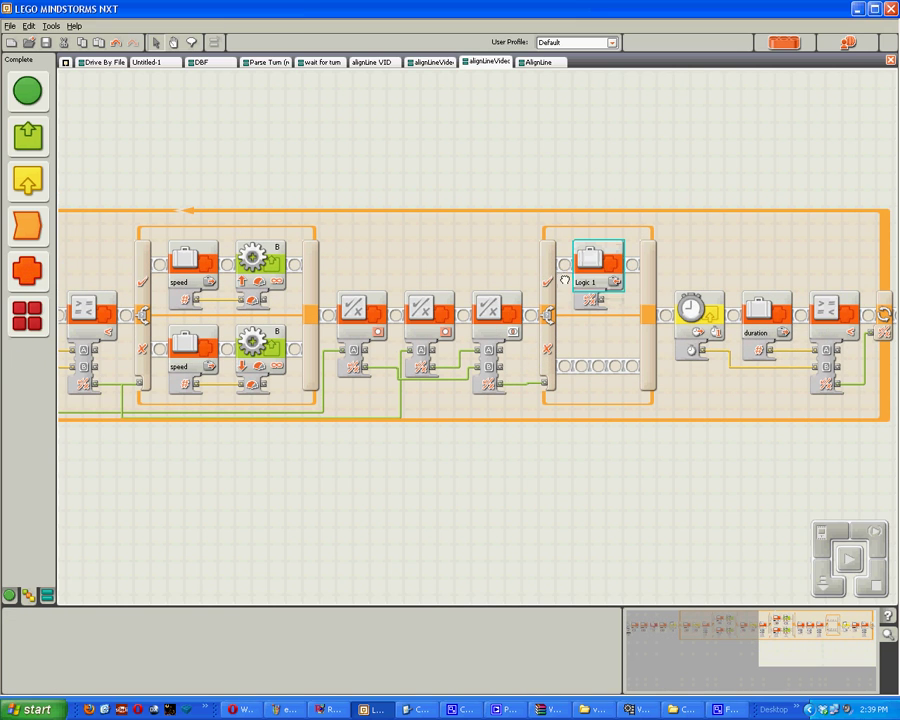
left_click(133, 658)
mouse_move(28, 270)
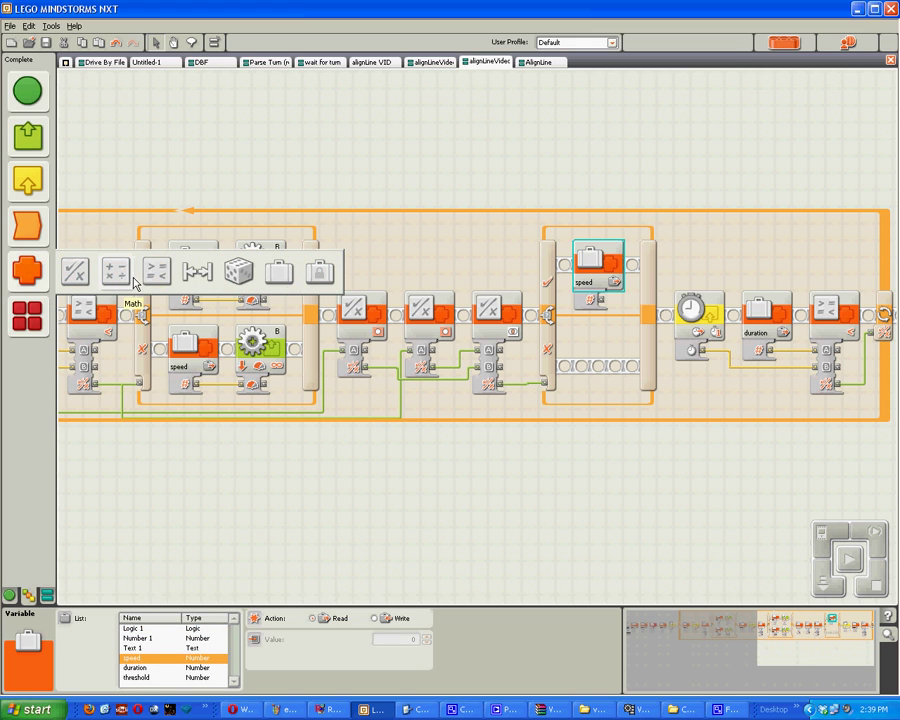
Step: Add a Math block set to multiplication after the speed reader
left_click_drag(115, 270, 650, 262)
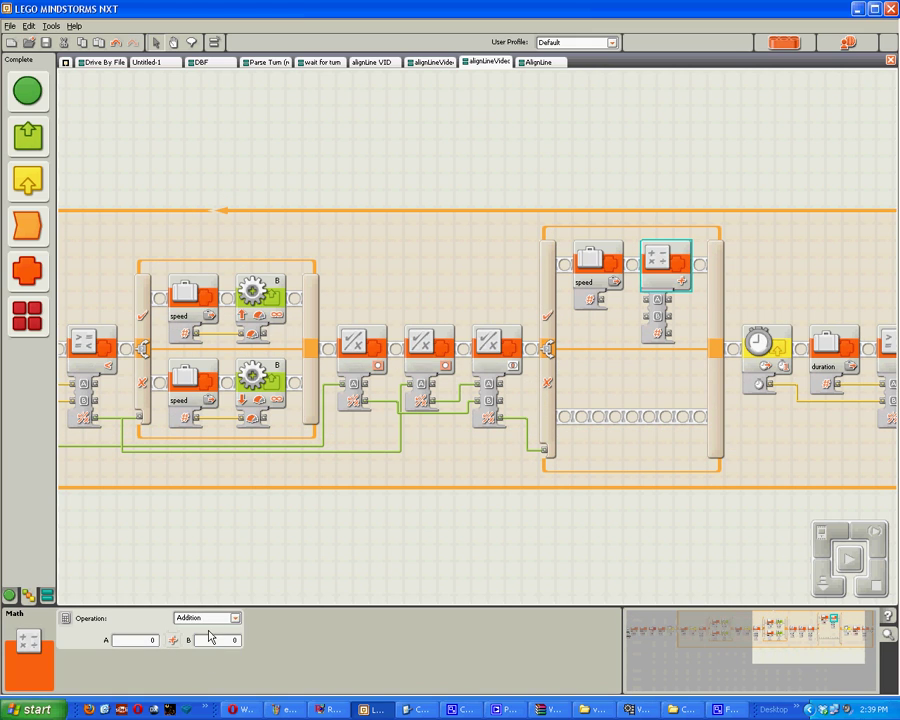
left_click(205, 618)
left_click(200, 633)
type("0.5")
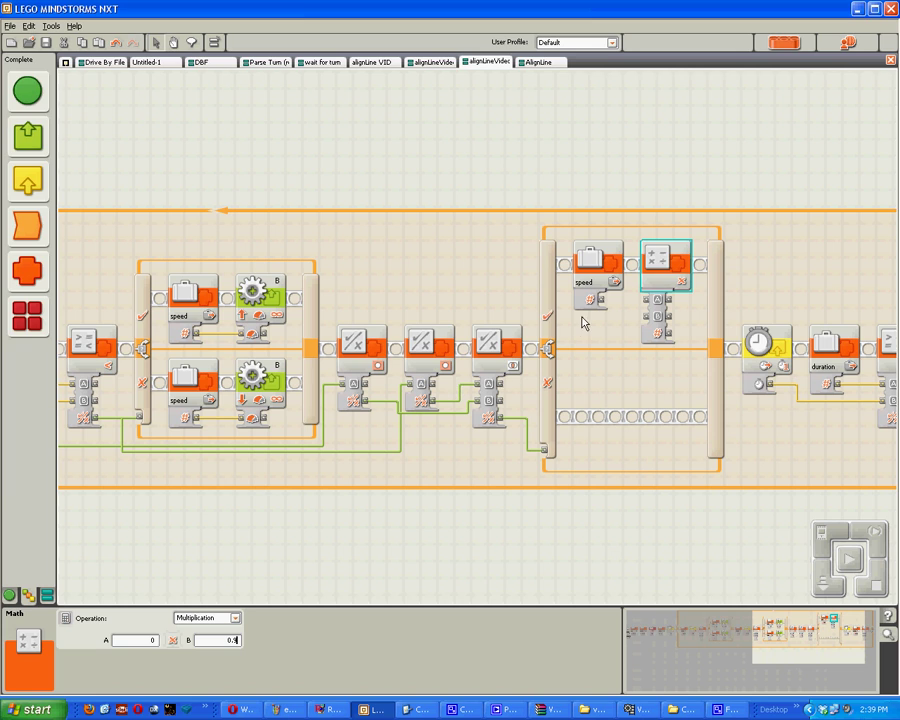
left_click(658, 318)
Step: Copy the speed block after the Math block, set it to write, and wire Result into it
left_click_drag(590, 262, 705, 270, "ctrl")
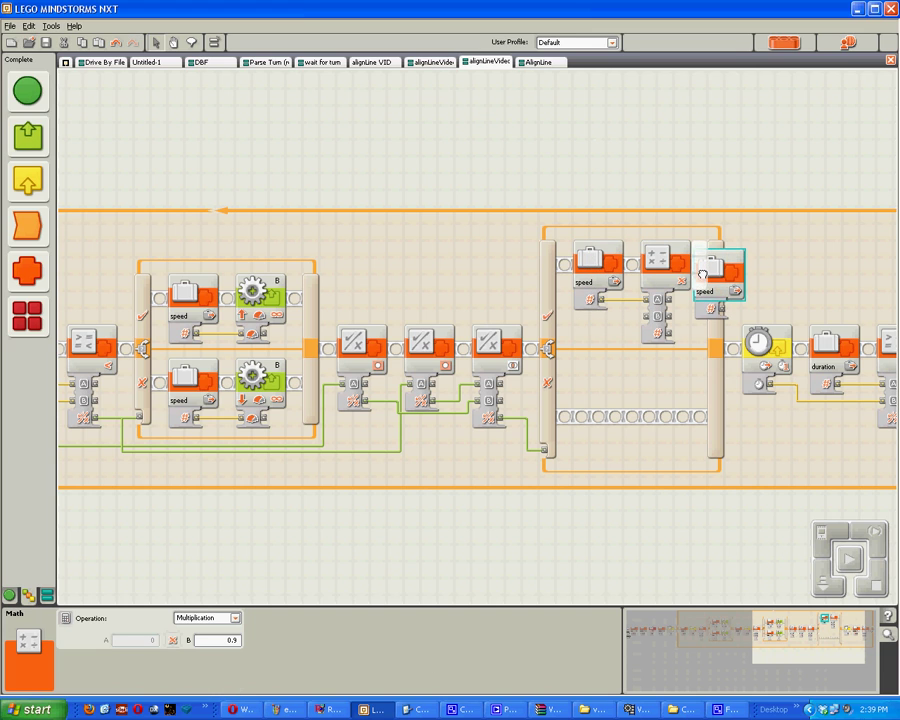
left_click(700, 272)
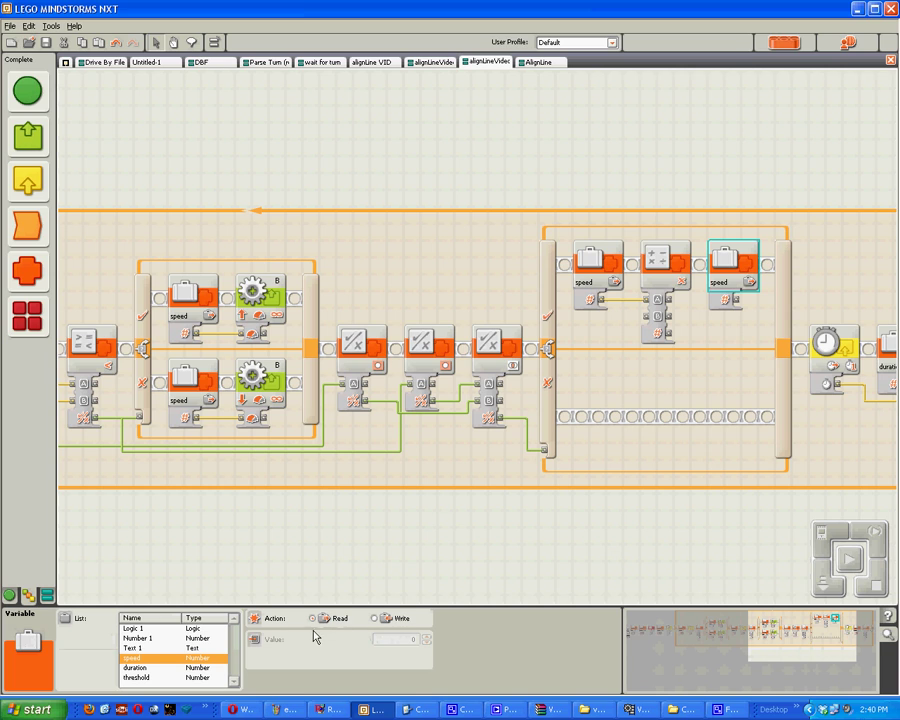
left_click(376, 618)
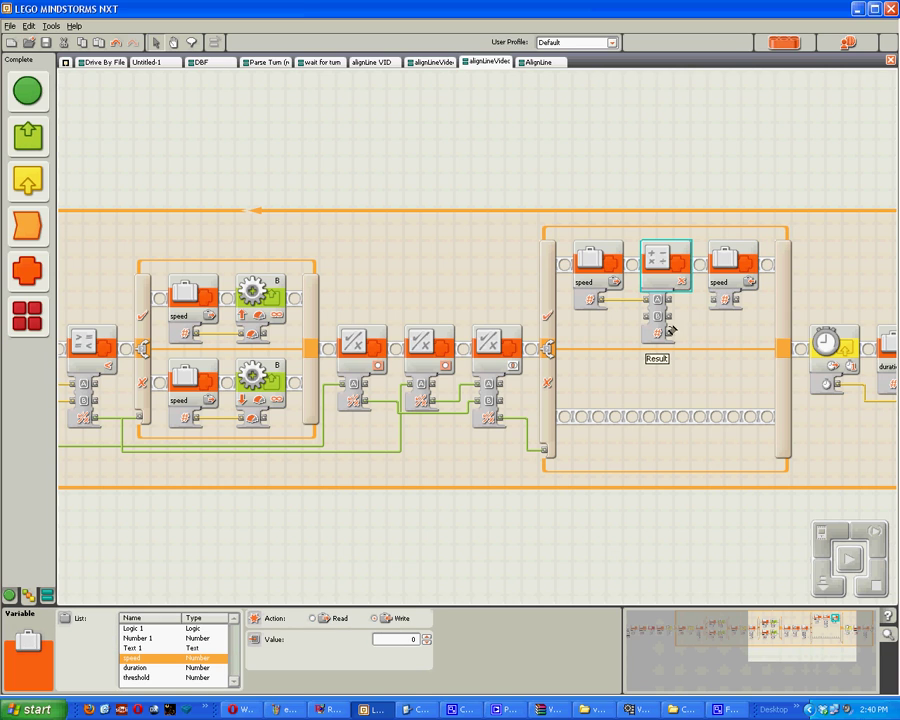
left_click(720, 298)
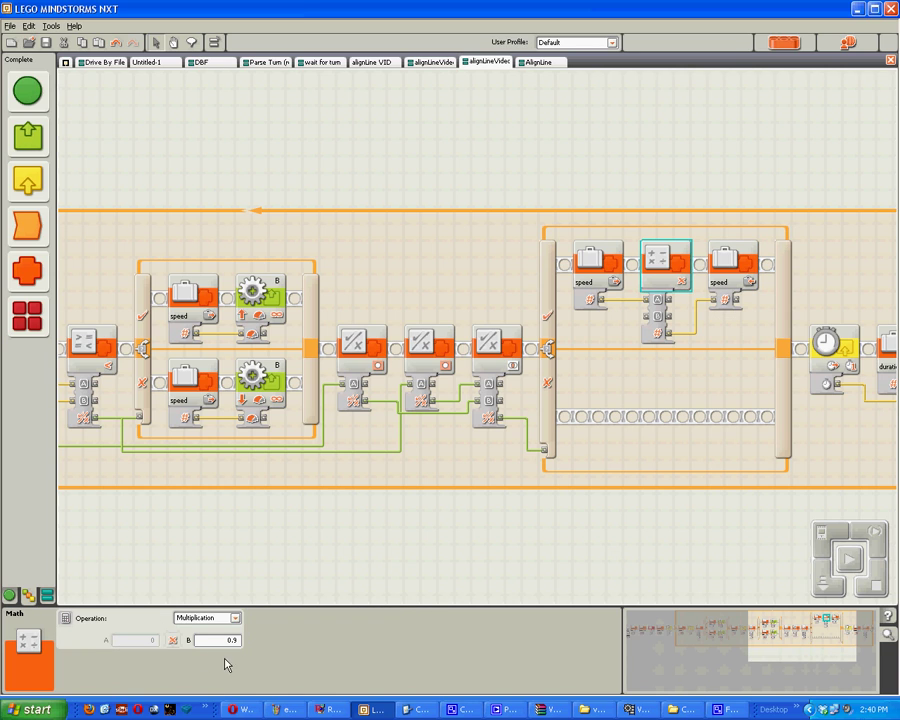
Step: Set the multiplication's B value to 0.8
left_click_drag(228, 641, 271, 641)
left_click_drag(661, 265, 661, 230)
double_click(225, 640)
left_click(233, 640)
left_click(618, 263)
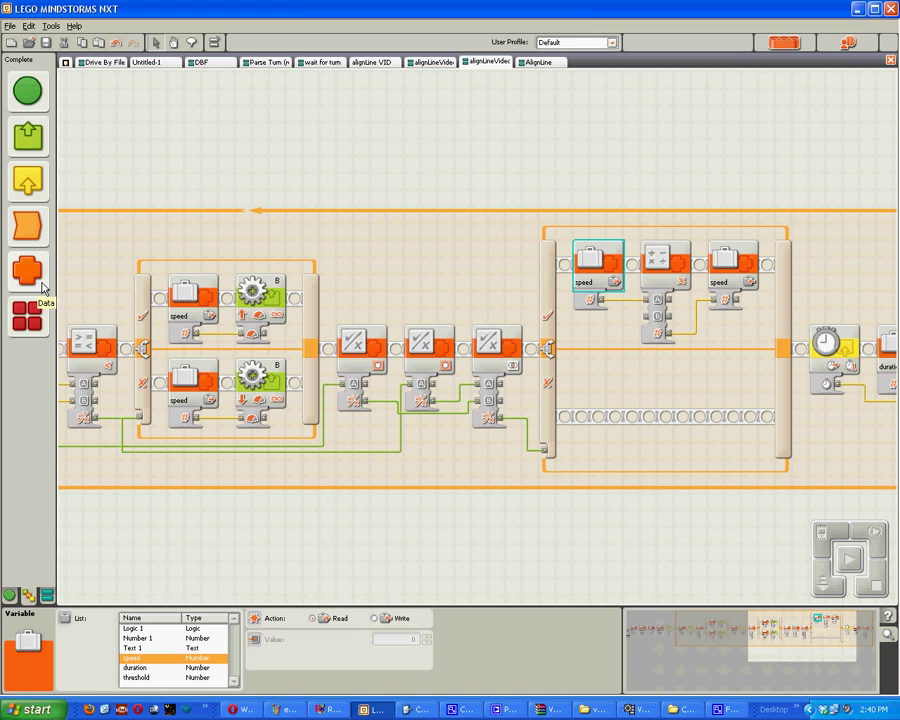
Step: Drop a variable block at the true branch's start and define a Number variable 'decay'
left_click_drag(279, 270, 598, 265)
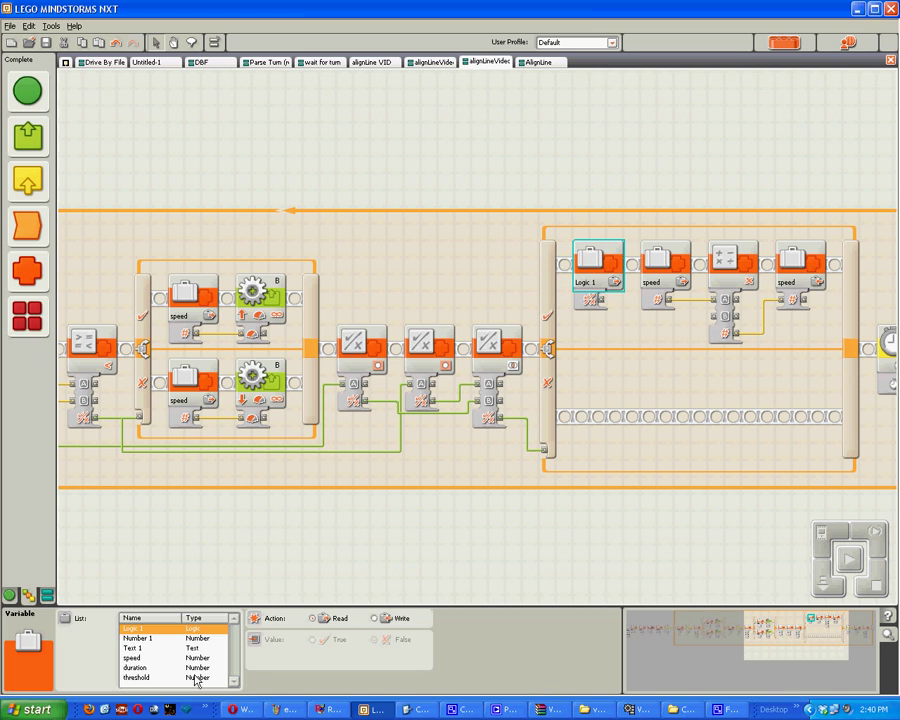
left_click(29, 26)
left_click(60, 196)
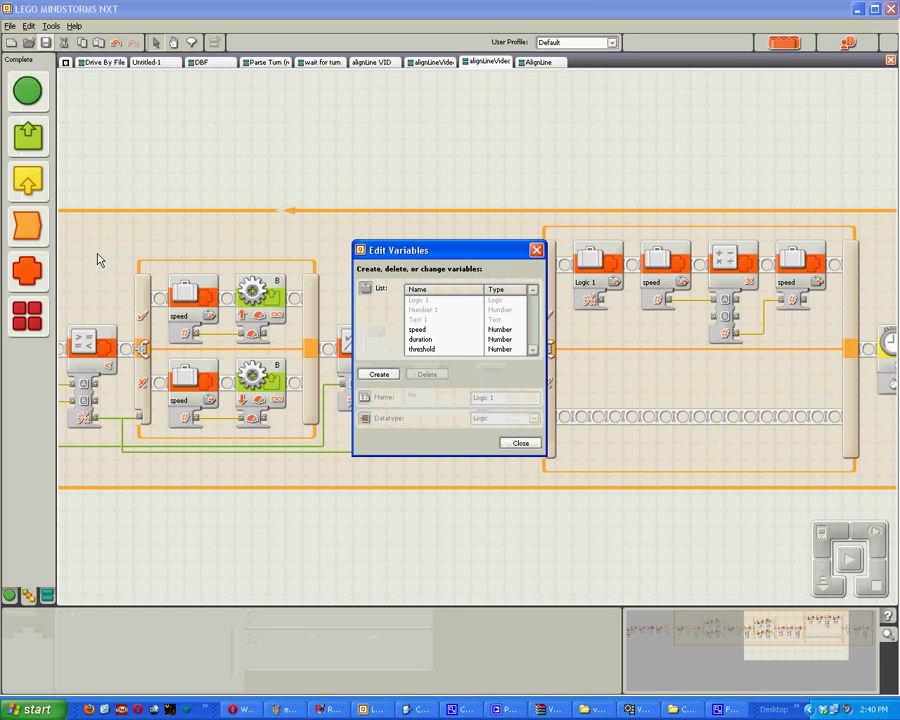
left_click(379, 374)
left_click(504, 397)
type("decay")
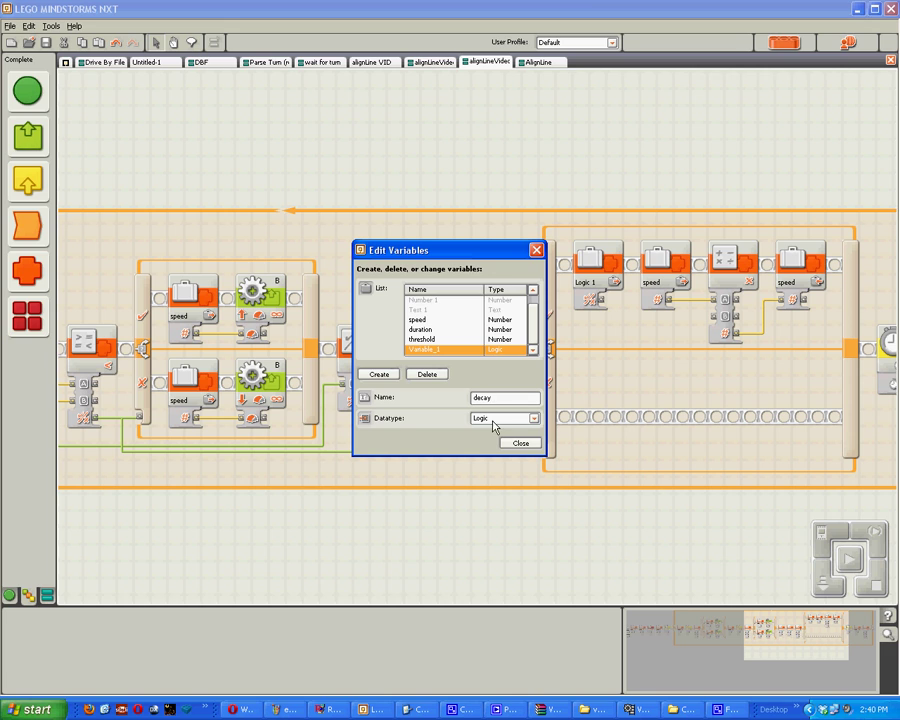
left_click(533, 418)
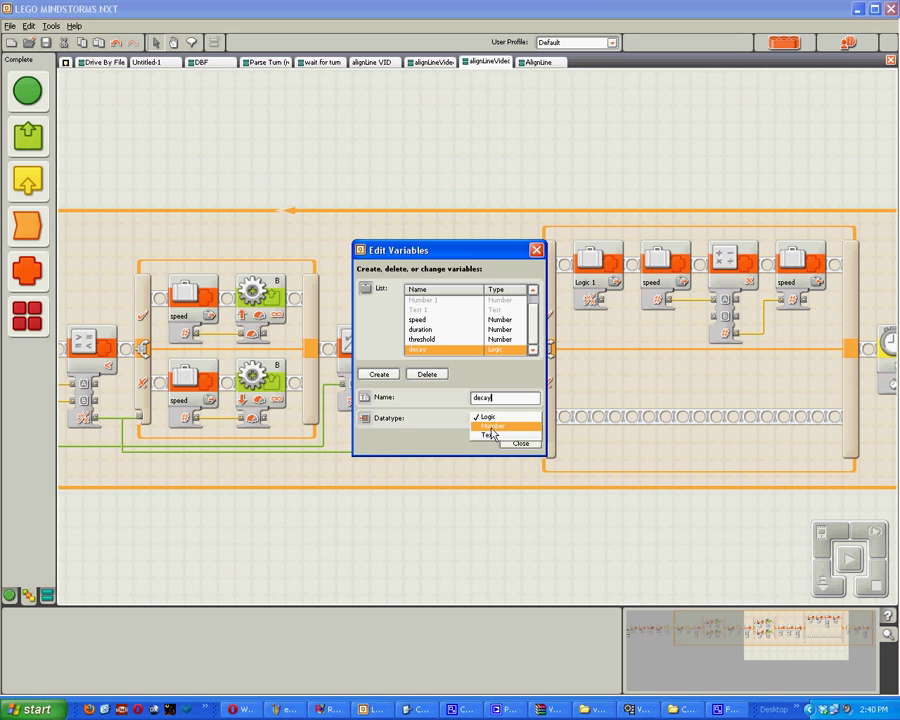
left_click(500, 430)
left_click(533, 444)
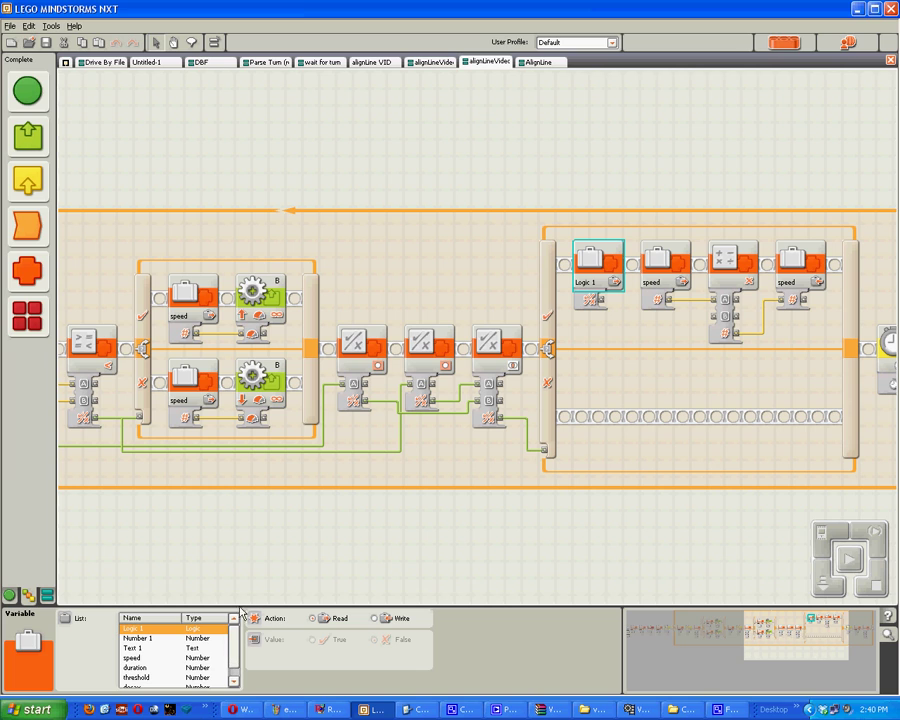
scroll(175, 660, "down", 1)
Step: Set the new variable block to decay and wire it into the multiplication
left_click(173, 678)
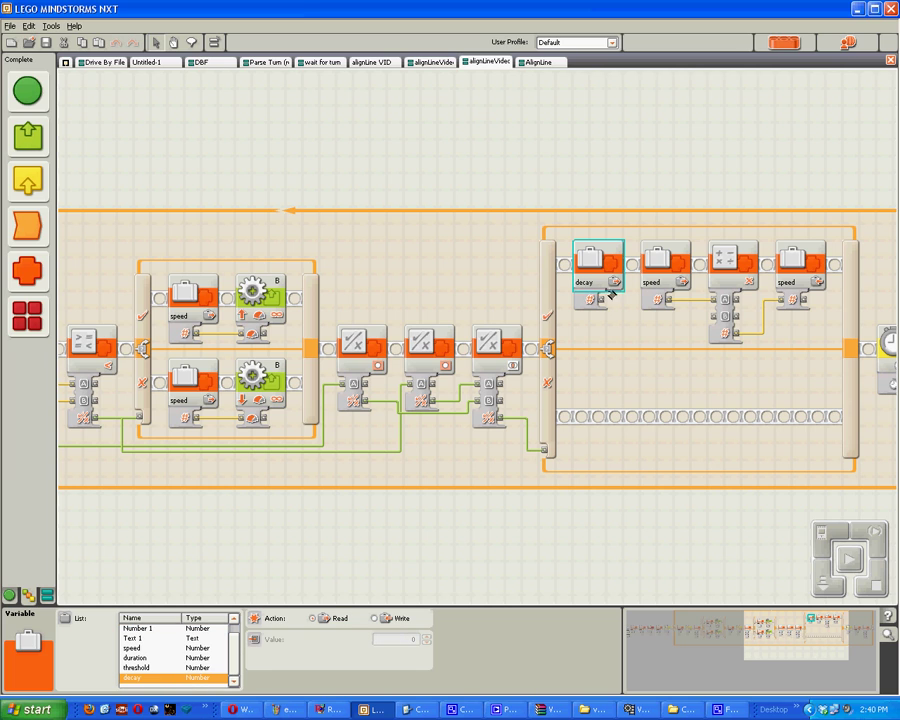
left_click(712, 316)
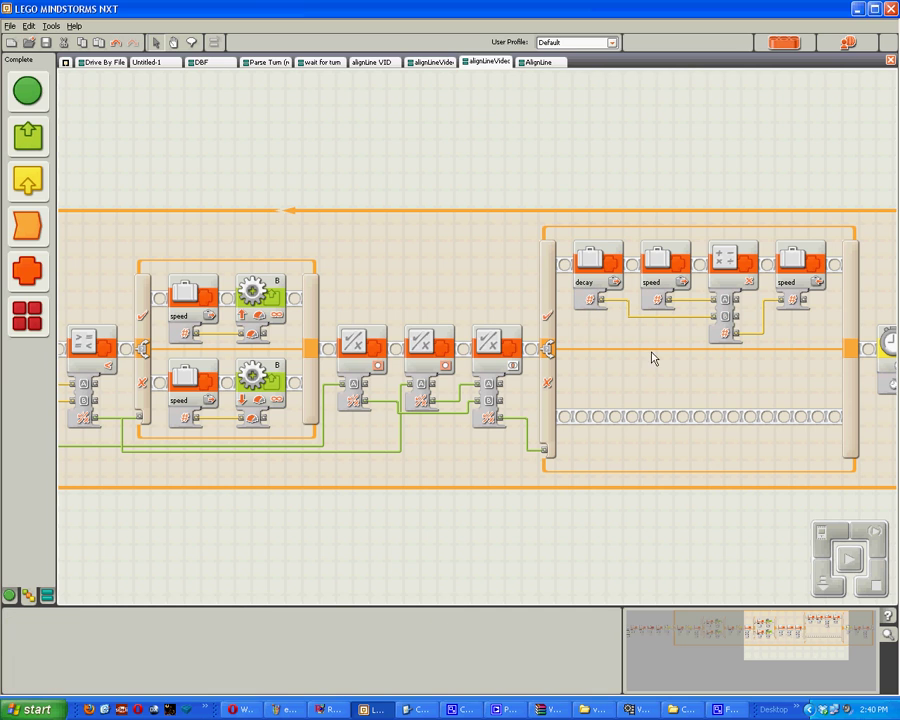
left_click(673, 643)
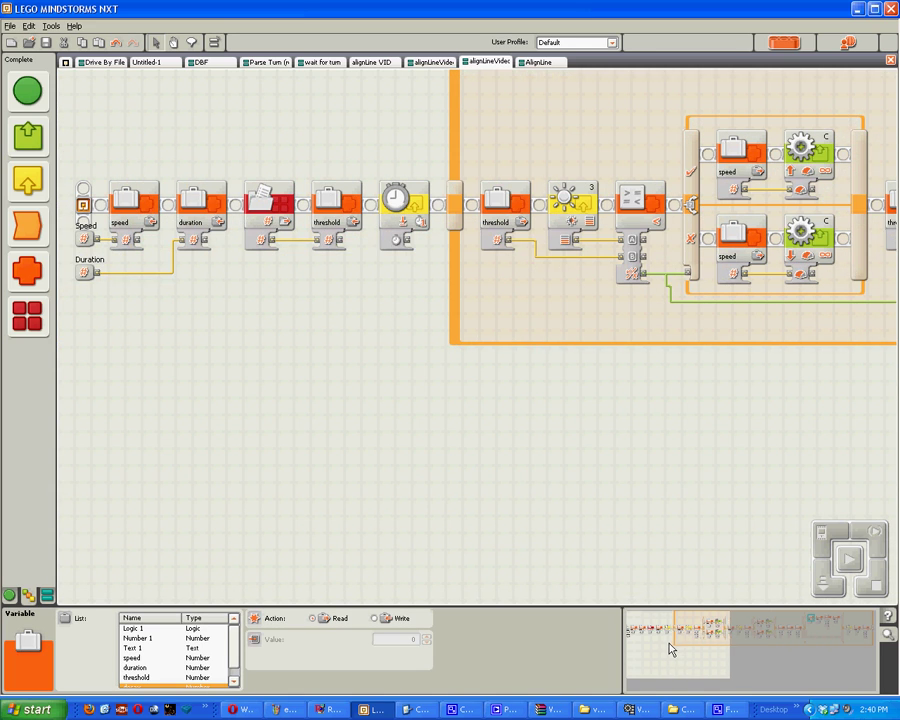
Step: Duplicate the duration block at the program's start and make the copy write decay
left_click_drag(215, 215, 262, 208)
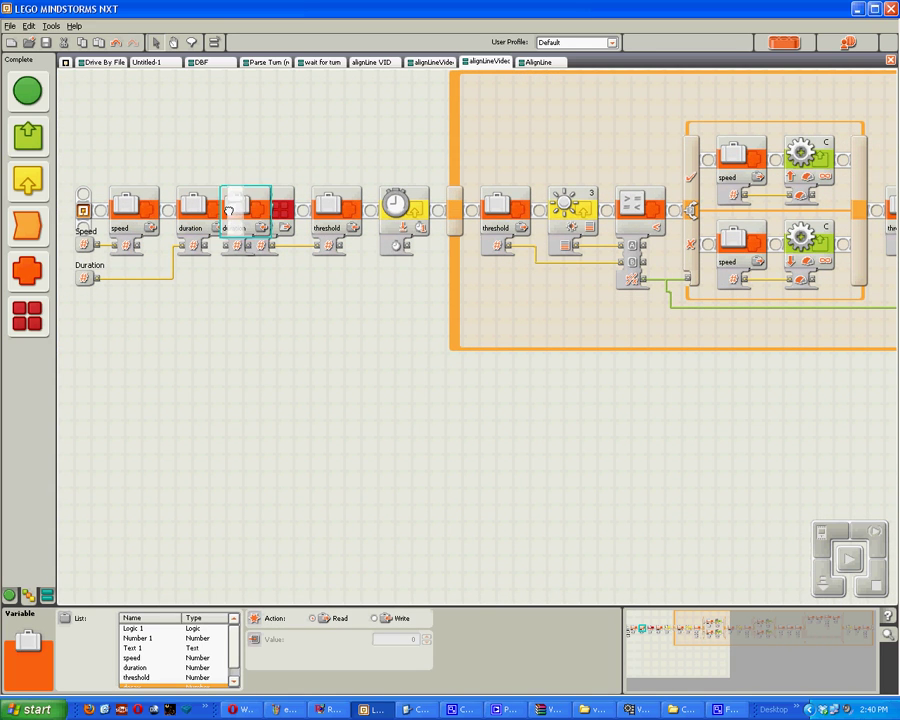
left_click(150, 667)
left_click(188, 679)
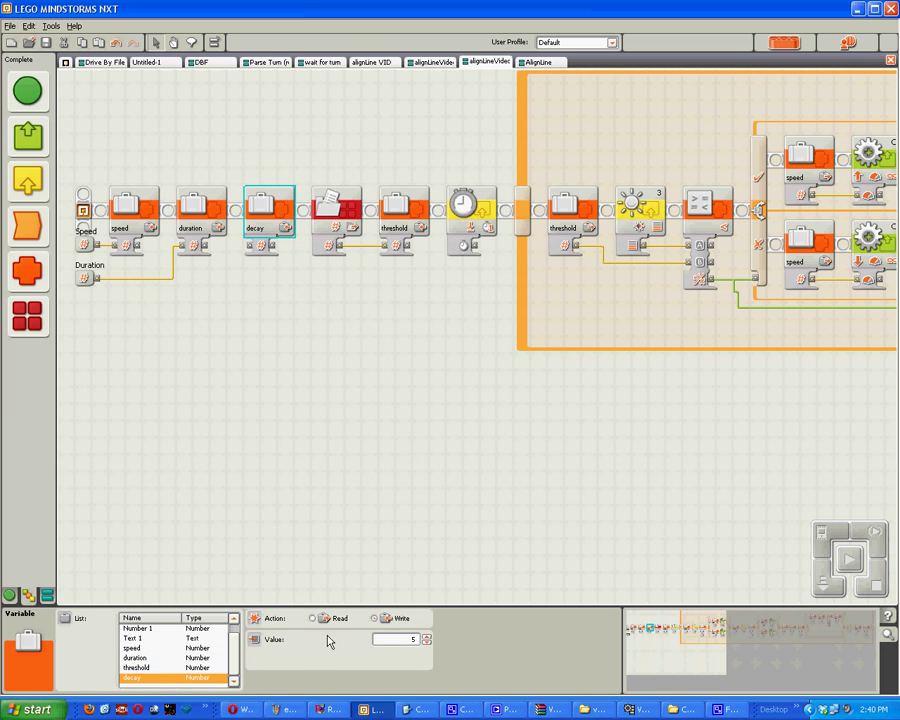
left_click(78, 307)
left_click(268, 208)
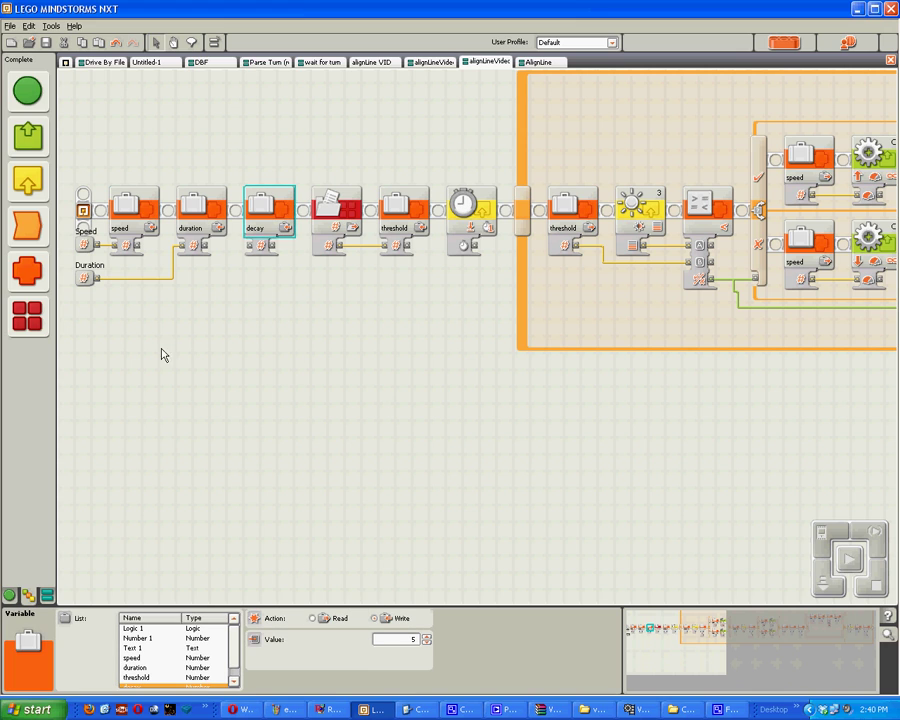
mouse_move(155, 380)
left_mouse_down()
mouse_move(180, 357)
mouse_move(105, 520)
left_mouse_up()
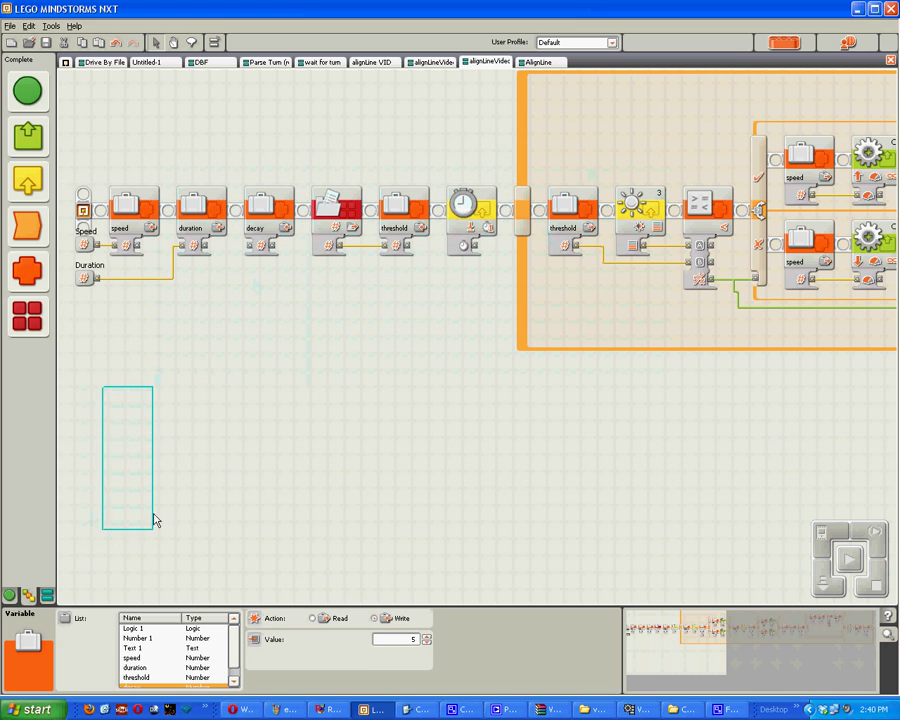
left_click(262, 205)
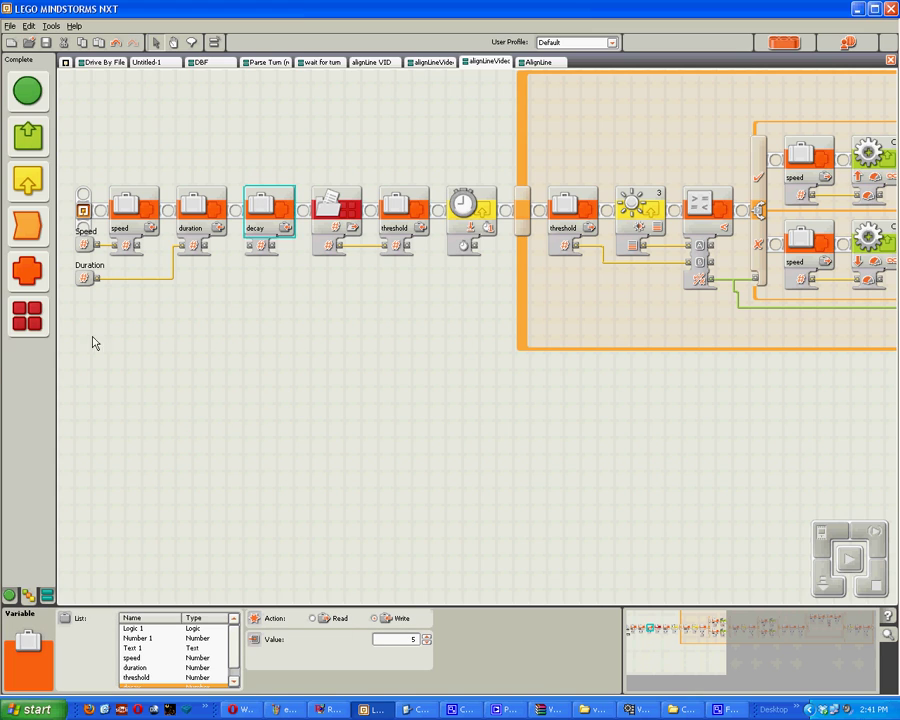
mouse_move(27, 270)
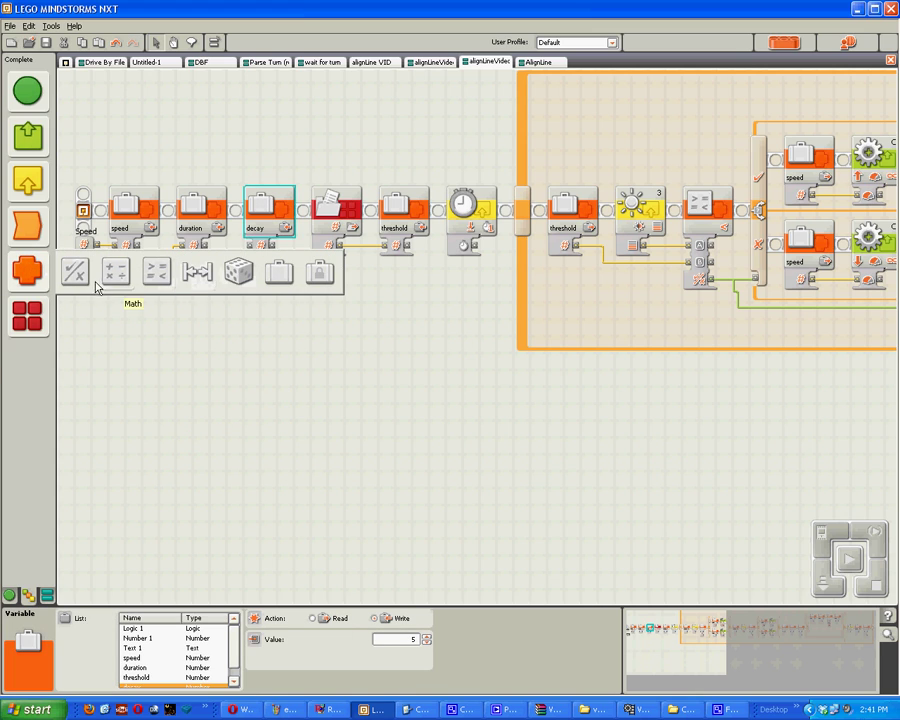
Step: Insert a math block at the program's start and wire its result into decay
left_click_drag(113, 272, 120, 210)
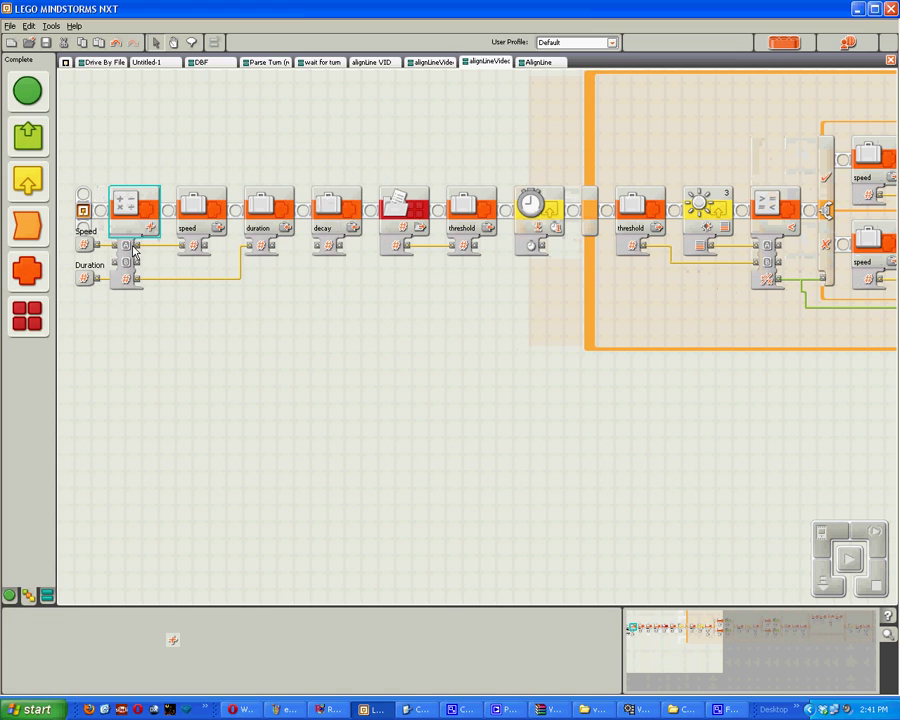
left_click_drag(134, 252, 322, 243)
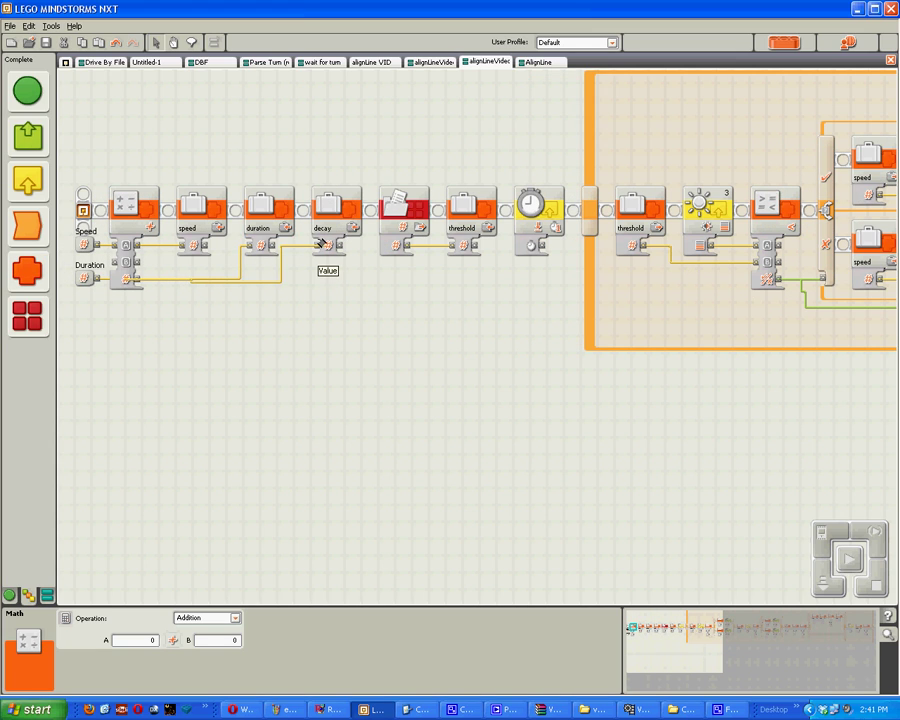
left_click(300, 400)
left_click(125, 210)
left_click(125, 262)
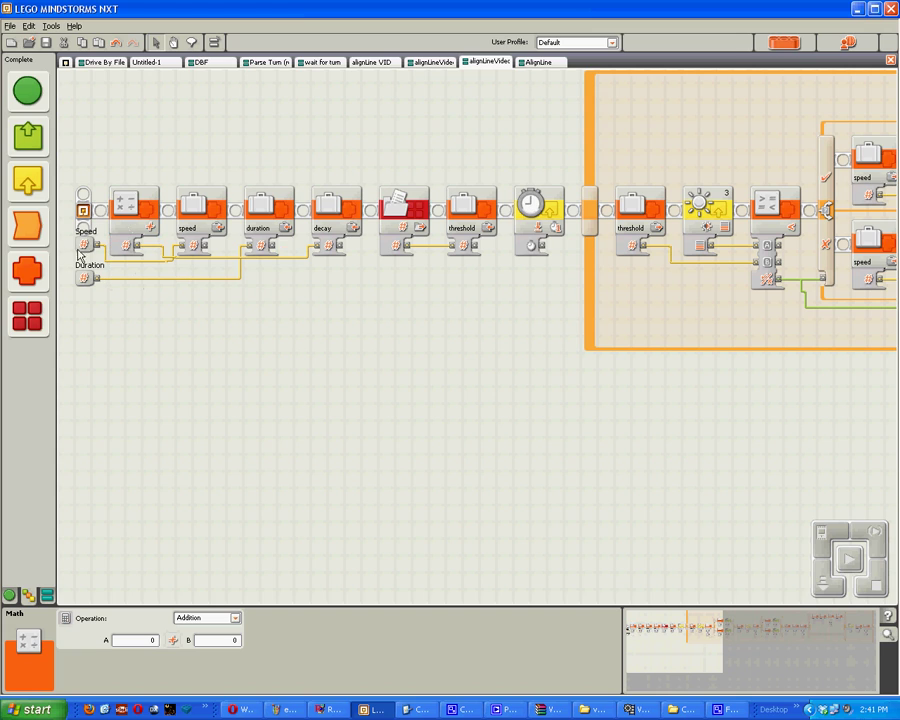
Step: Move the Duration and Speed variable blocks lower on the canvas
left_click_drag(86, 268, 92, 330)
left_click(85, 289)
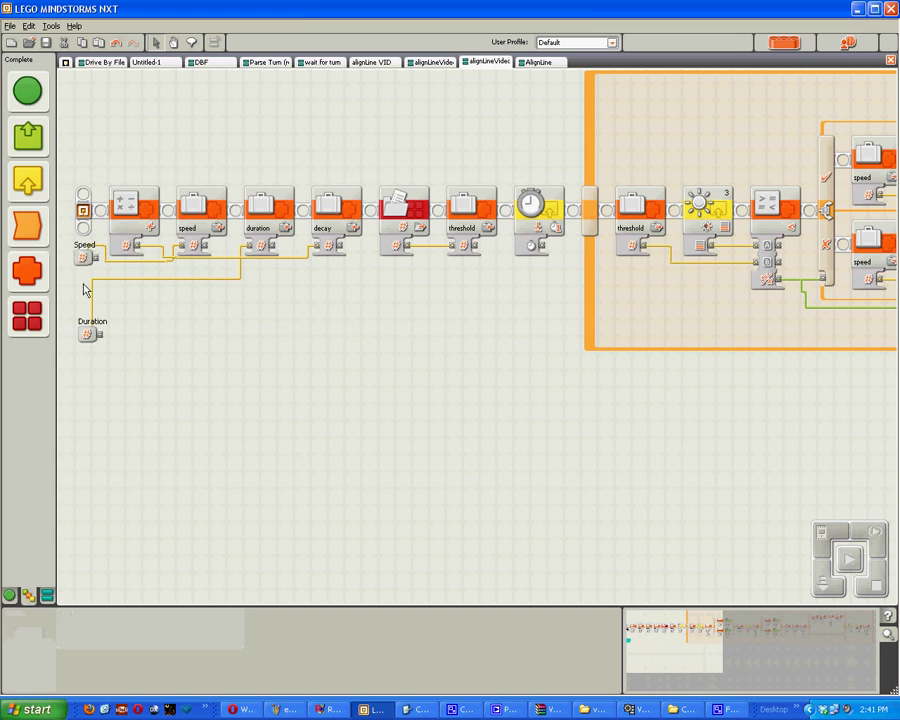
left_click_drag(85, 255, 85, 275)
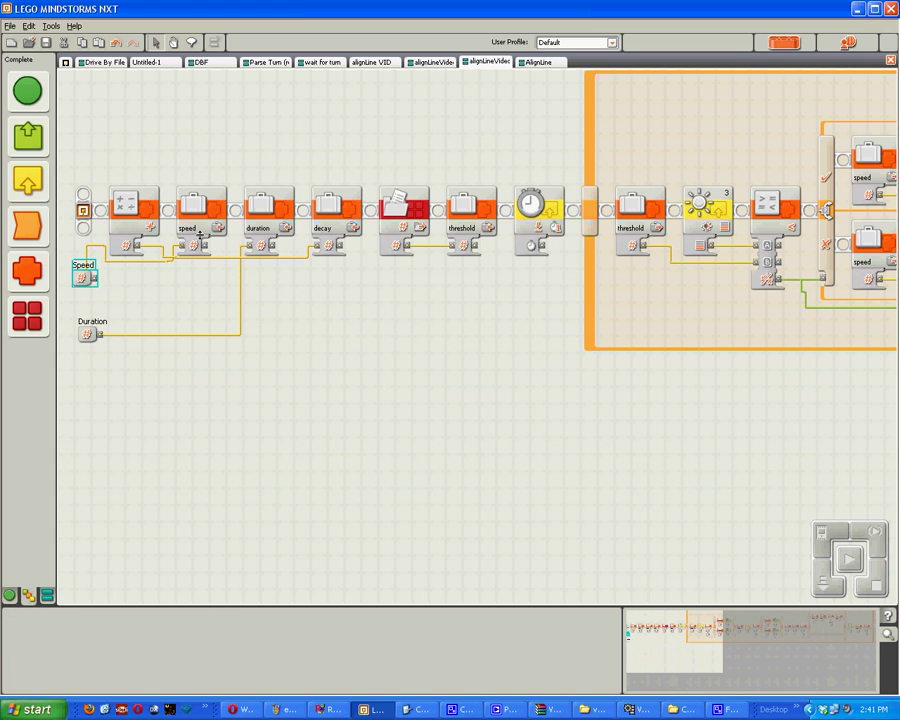
left_click(200, 350)
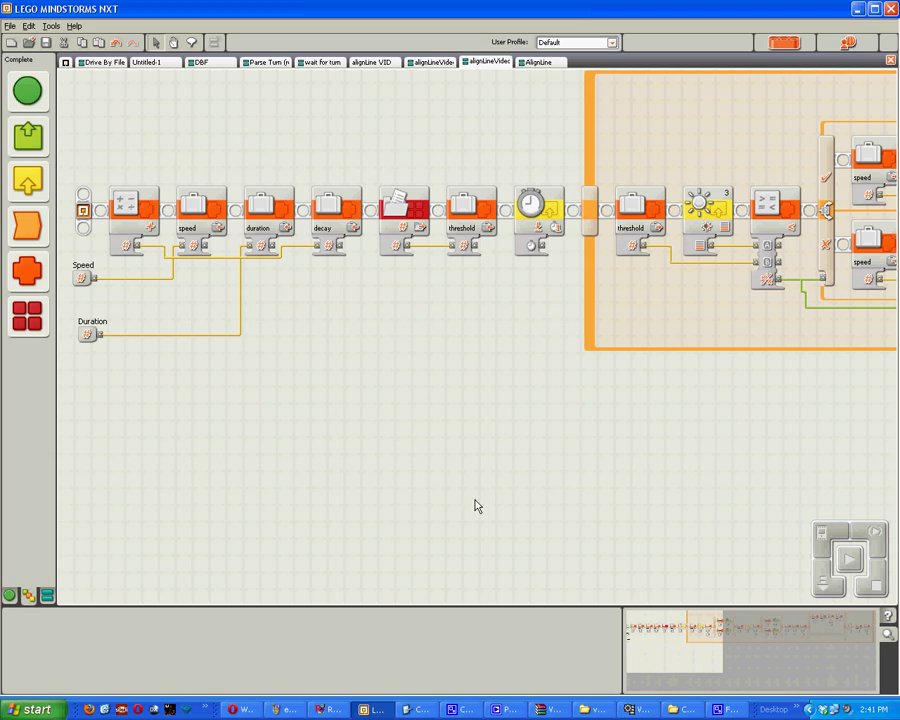
mouse_move(735, 641)
left_mouse_down()
mouse_move(845, 645)
mouse_move(724, 642)
left_mouse_up()
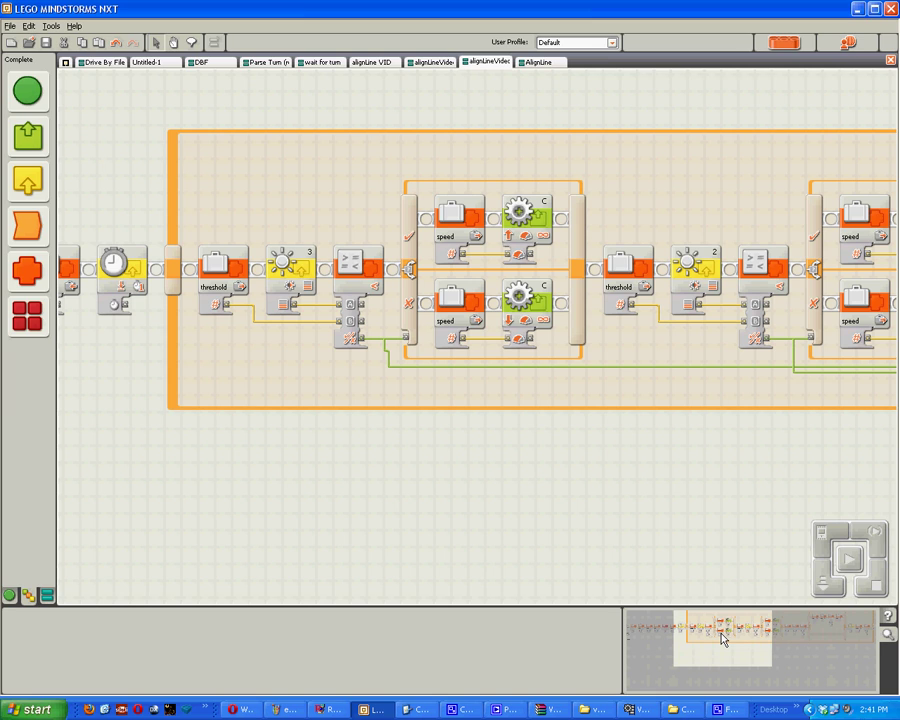
left_click_drag(730, 627, 822, 630)
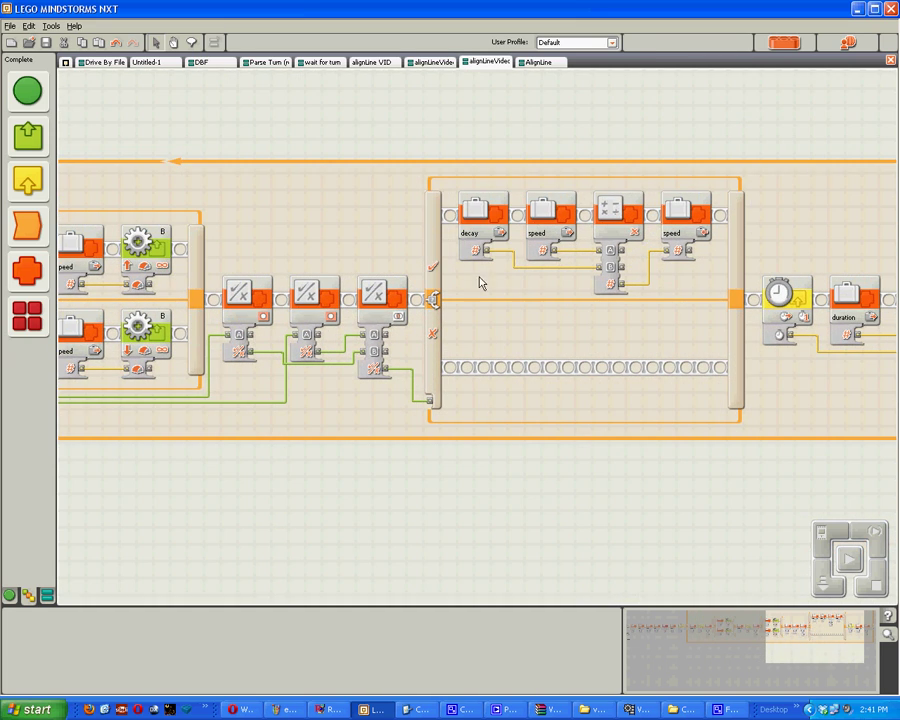
mouse_move(470, 293)
left_mouse_down()
mouse_move(700, 170)
mouse_move(700, 158)
left_mouse_up()
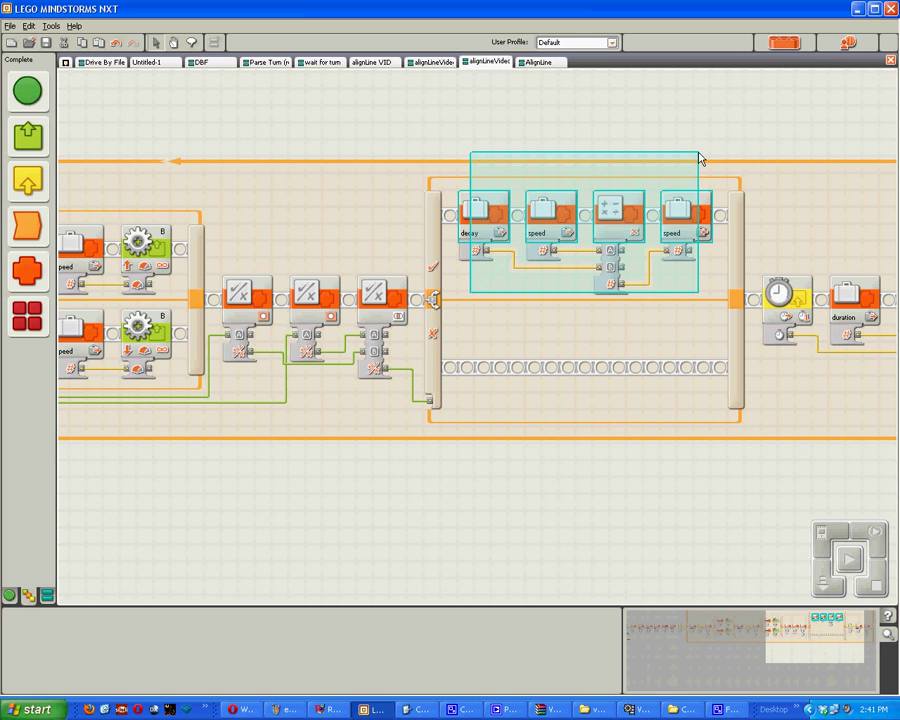
left_click_drag(700, 158, 700, 158)
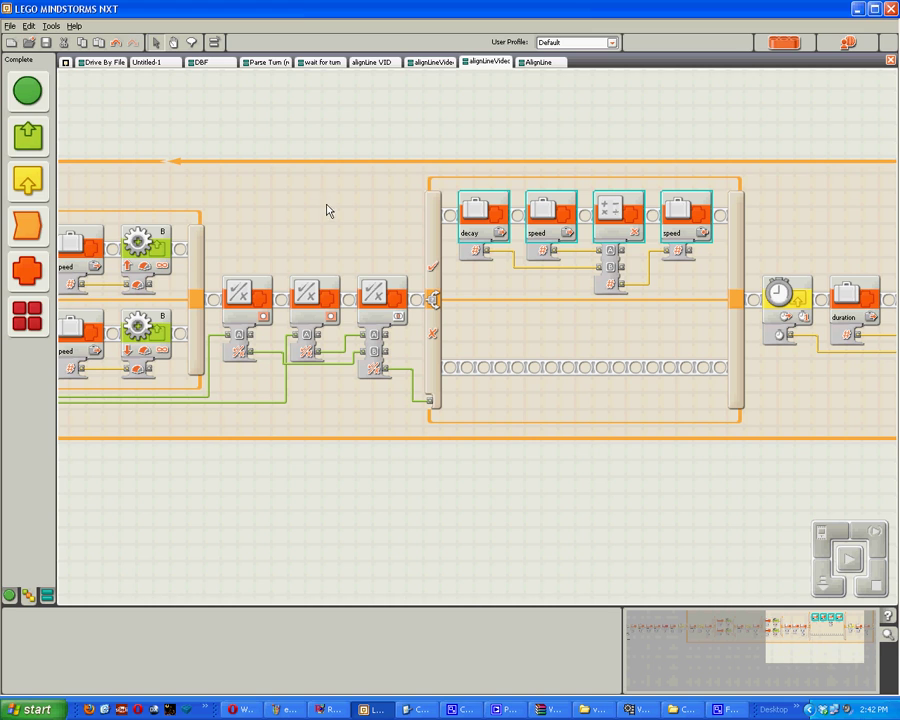
mouse_move(443, 128)
left_mouse_down()
mouse_move(692, 280)
mouse_move(688, 300)
mouse_move(451, 167)
mouse_move(472, 140)
left_mouse_up()
left_click(618, 212)
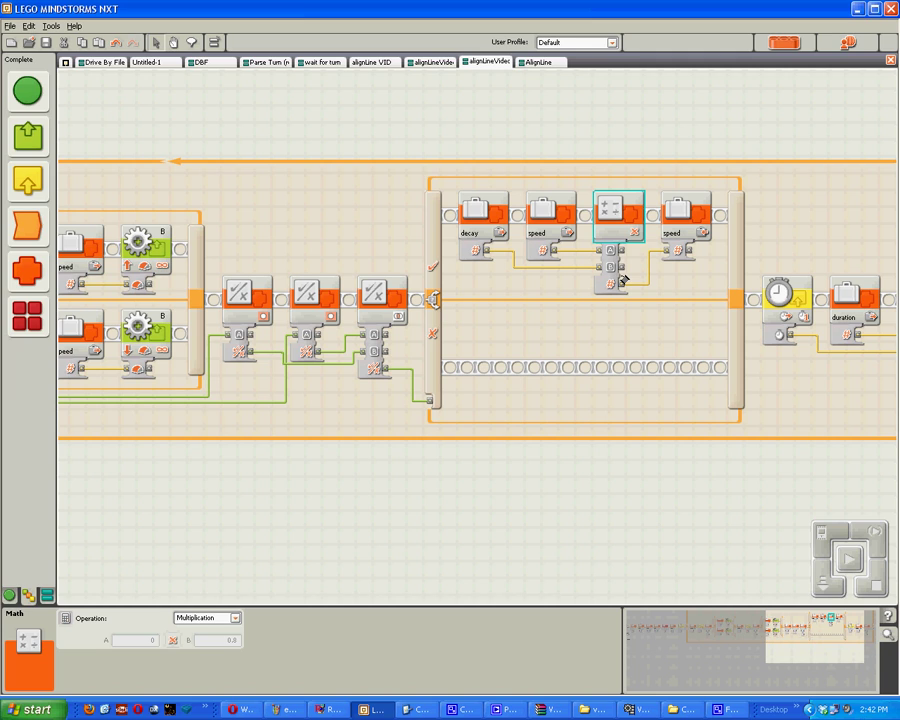
left_click(464, 156)
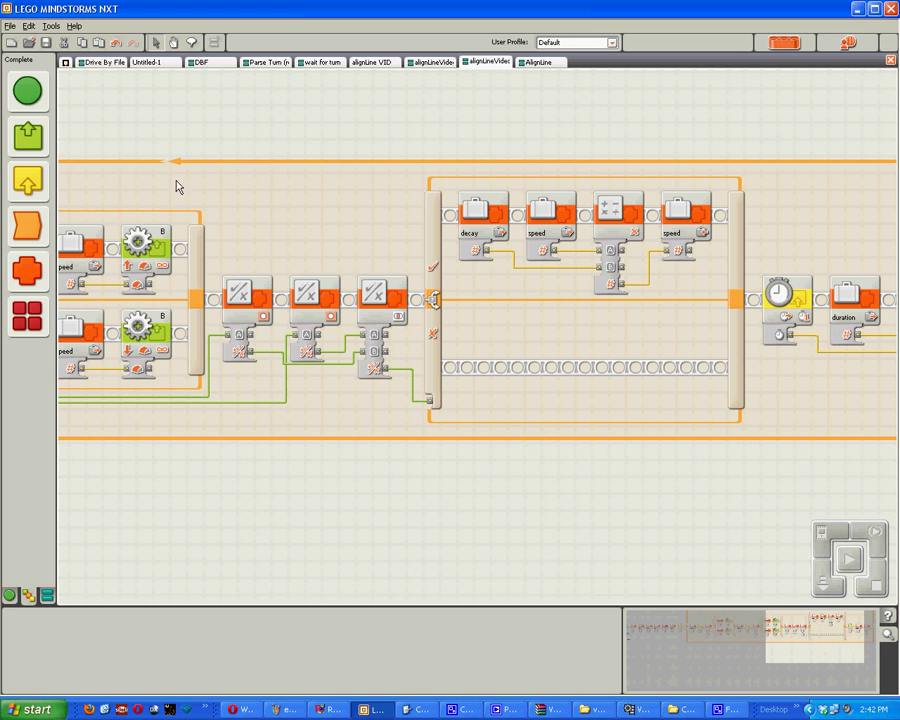
Step: Create a Logic variable named sawWhite in Define Variables
left_click(28, 26)
left_click(45, 178)
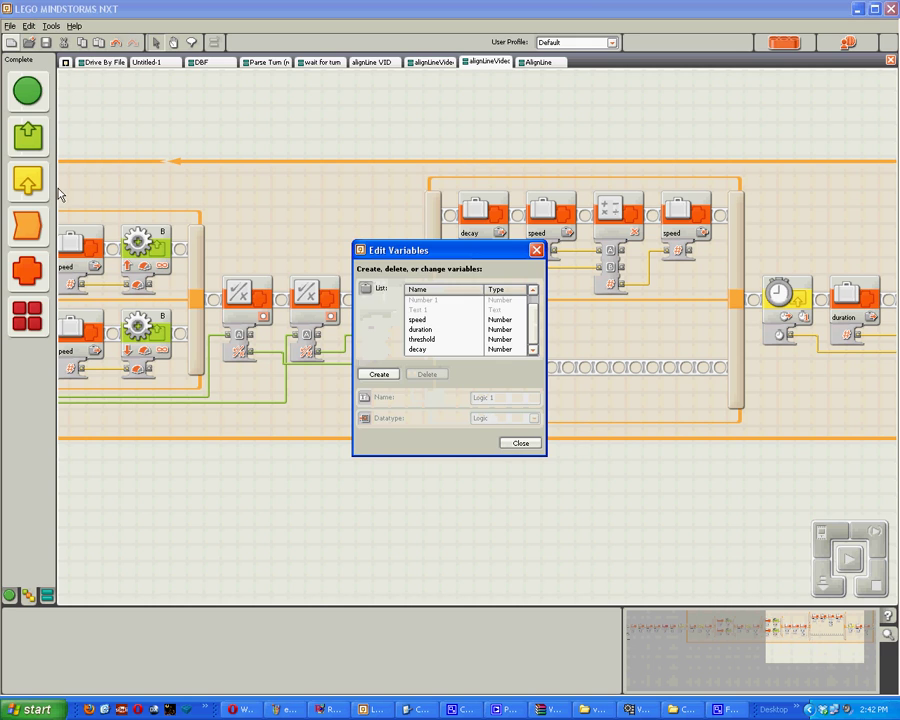
left_click(379, 374)
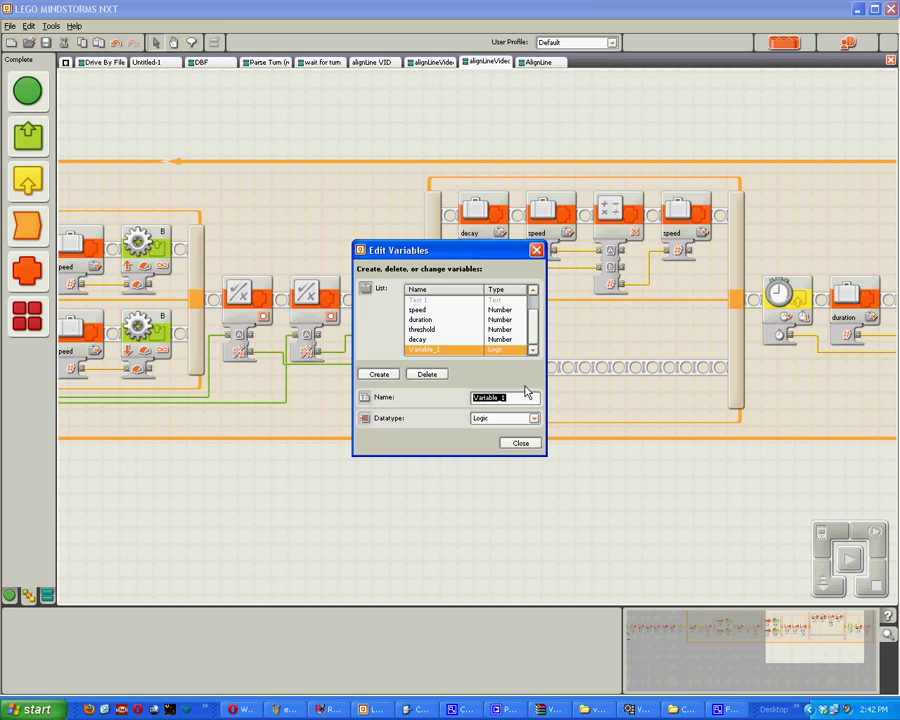
type("sa")
type("White")
left_click(520, 443)
Step: Add a block writing True to sawWhite in the first light-sensor switch's true branch
left_click_drag(338, 546, 36, 485)
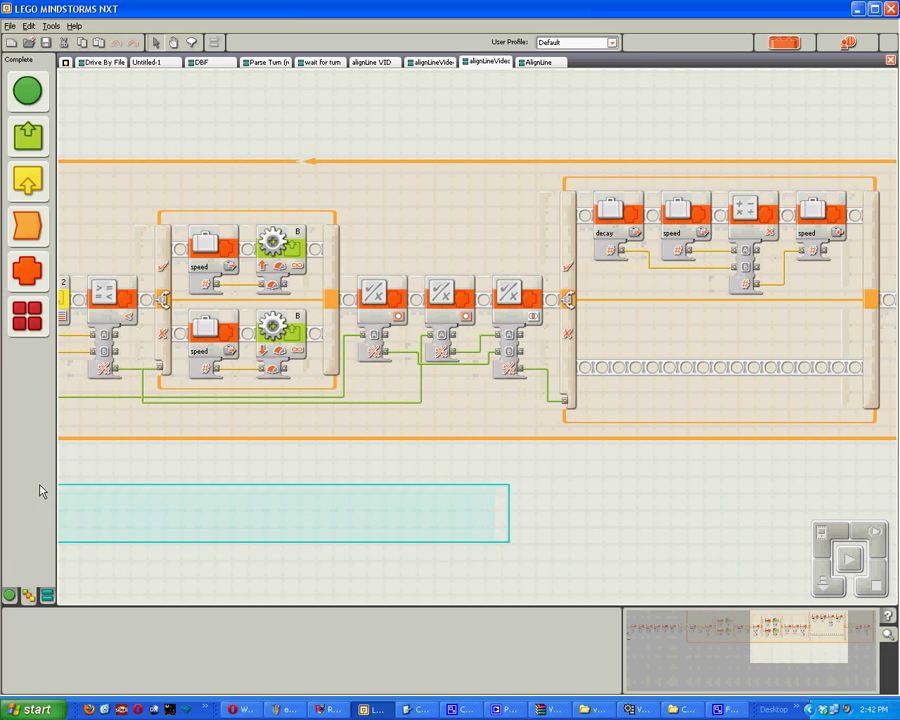
left_click_drag(873, 648, 840, 640)
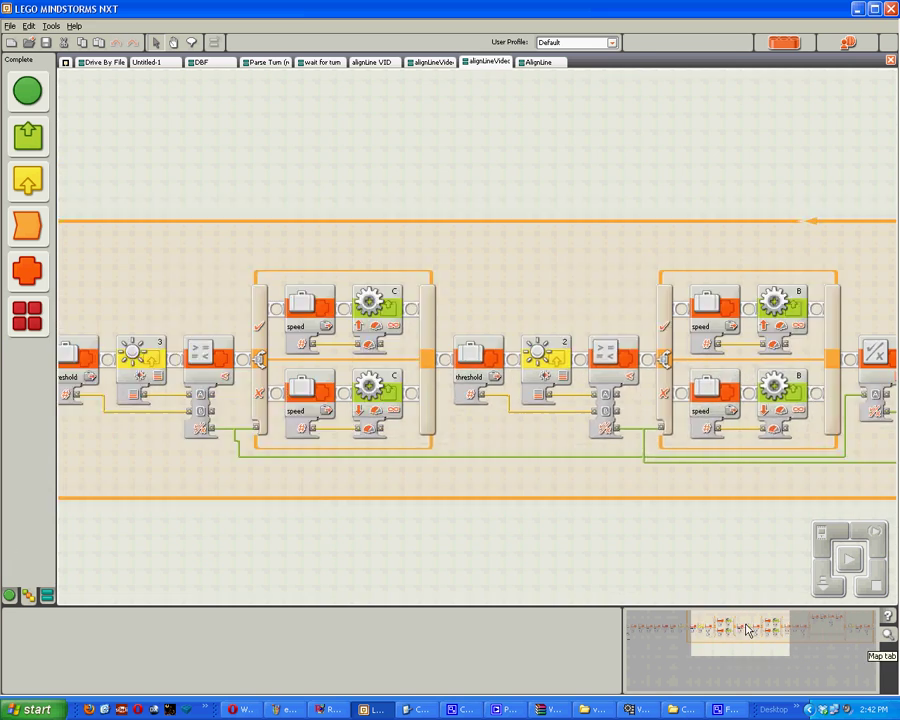
left_click_drag(158, 232, 260, 300)
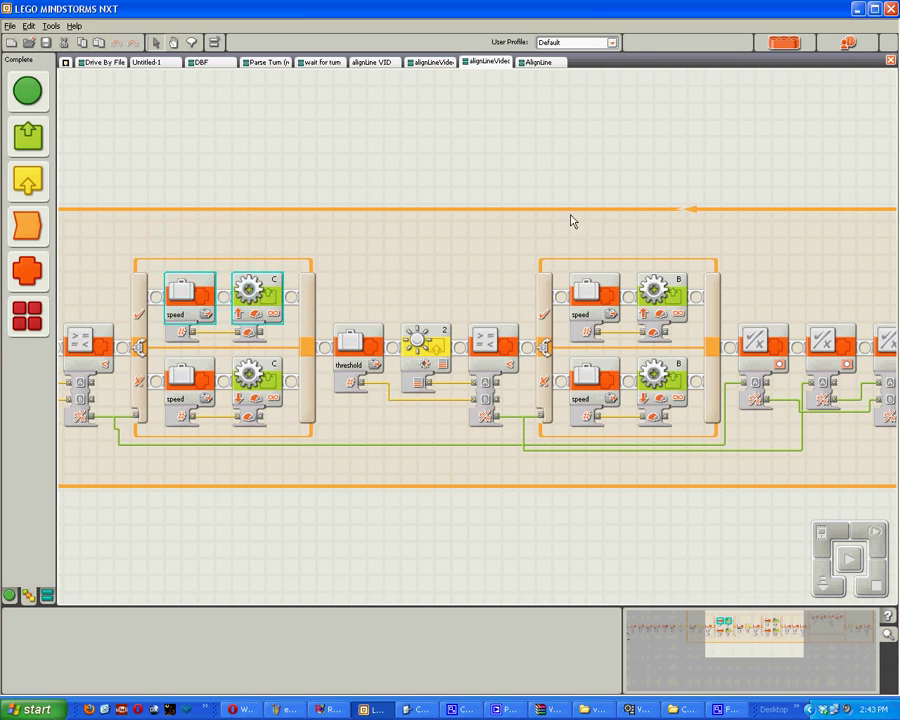
left_click_drag(559, 177, 660, 320)
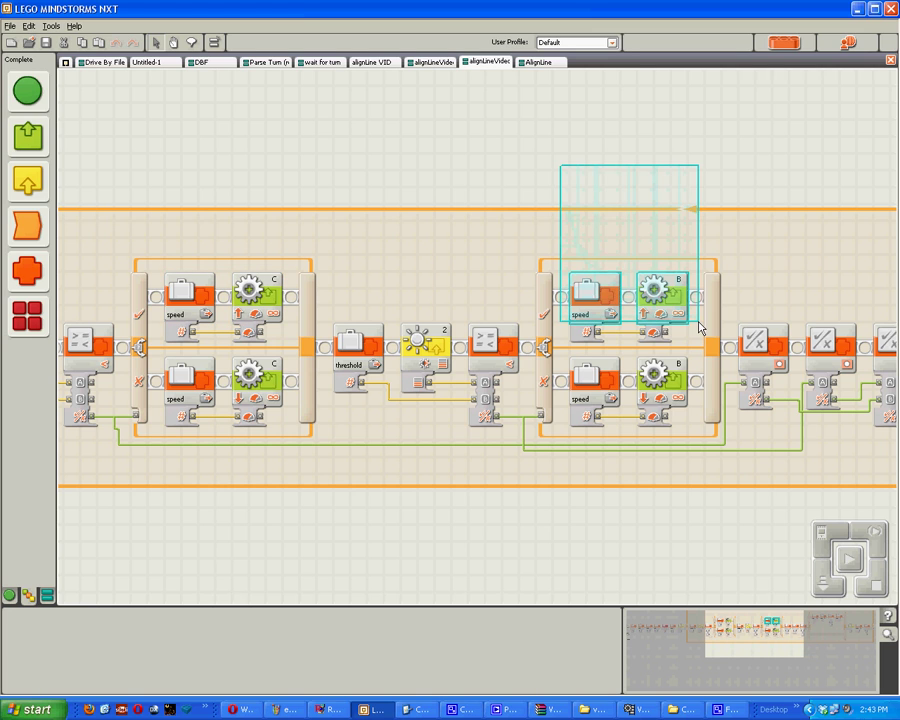
left_click_drag(171, 157, 228, 275)
left_click_drag(130, 185, 262, 380)
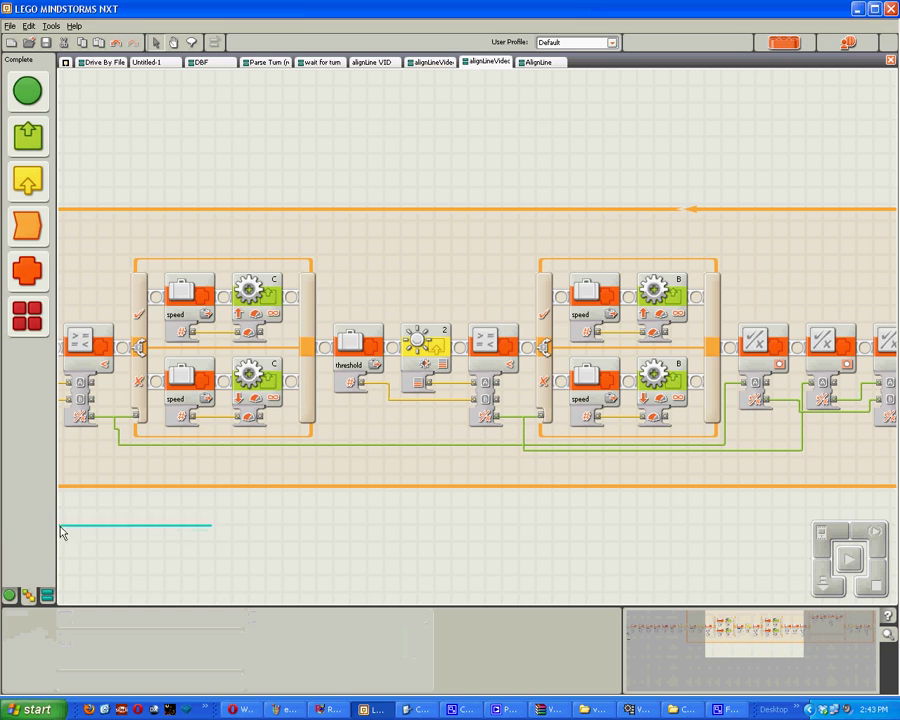
scroll(80, 500, "left", 3)
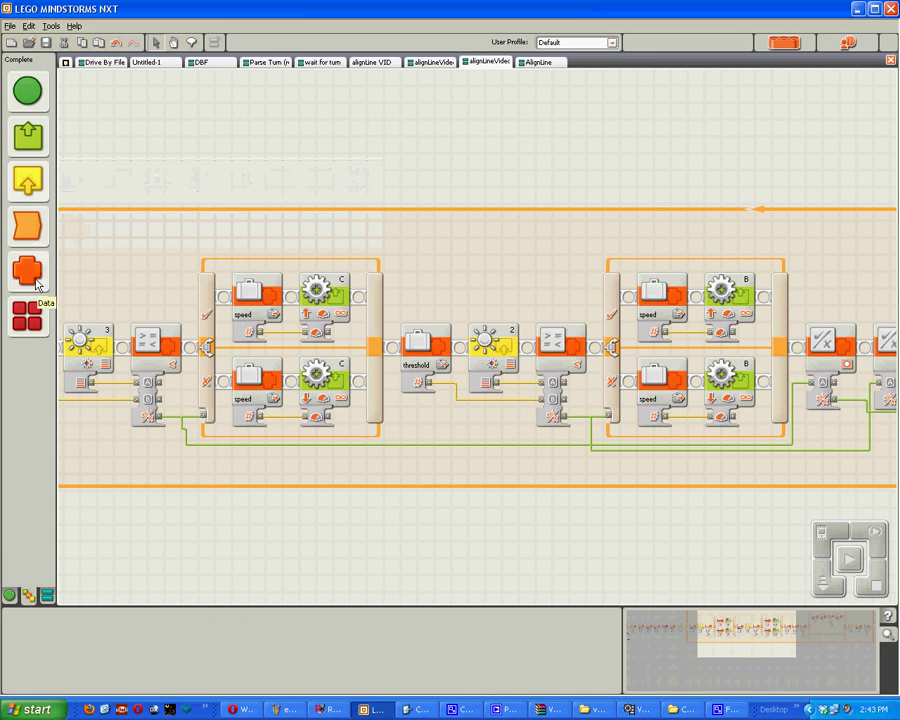
mouse_move(27, 270)
left_click_drag(280, 272, 380, 295)
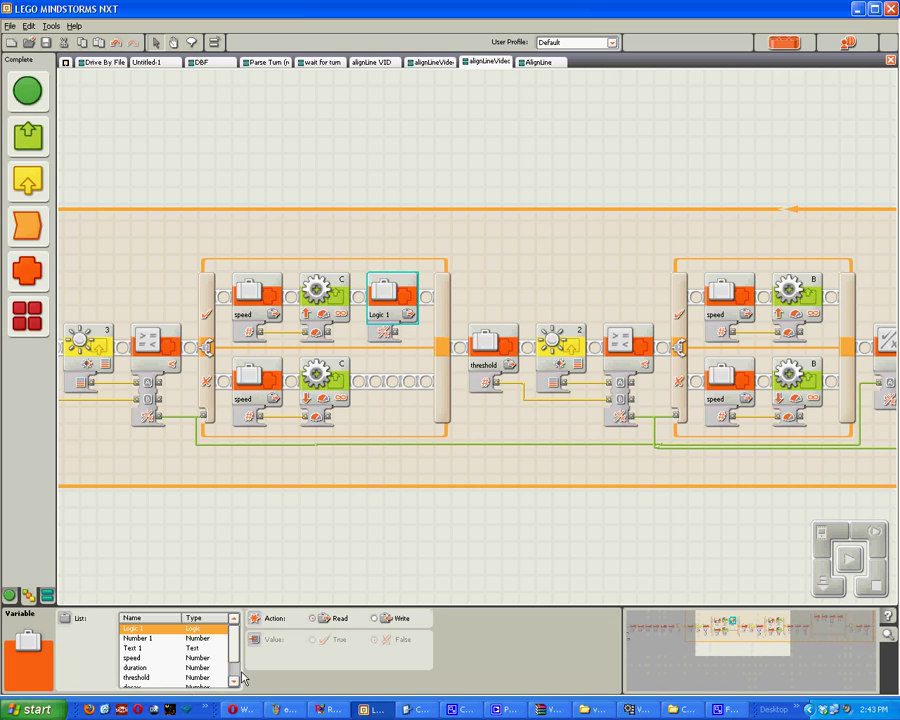
left_click(234, 680)
left_click(160, 679)
left_click(375, 619)
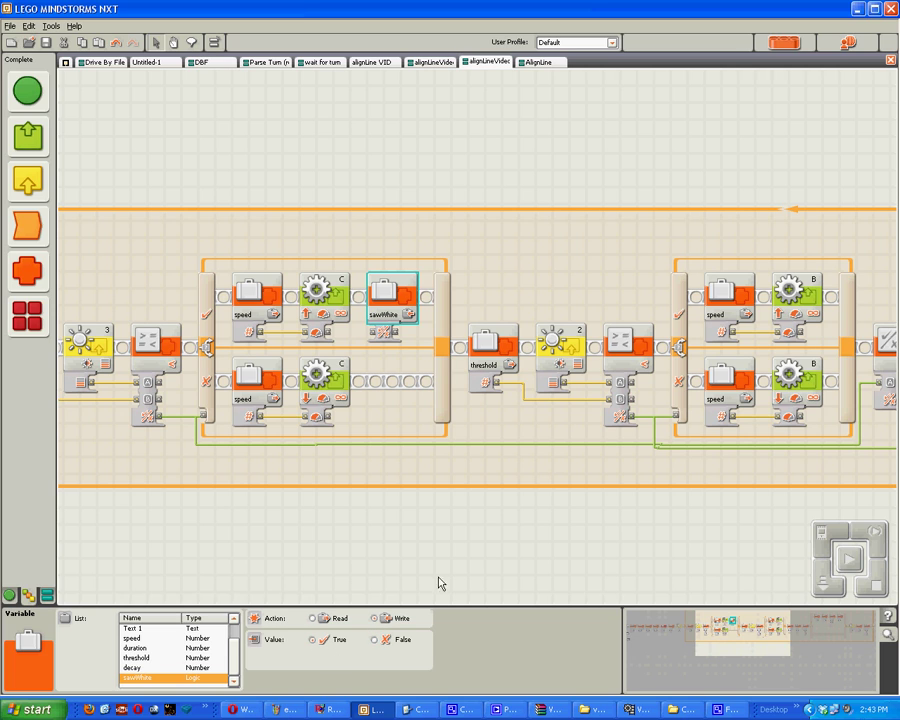
Step: Copy the sawWhite block into the second switch's true branch
left_click_drag(375, 300, 828, 298)
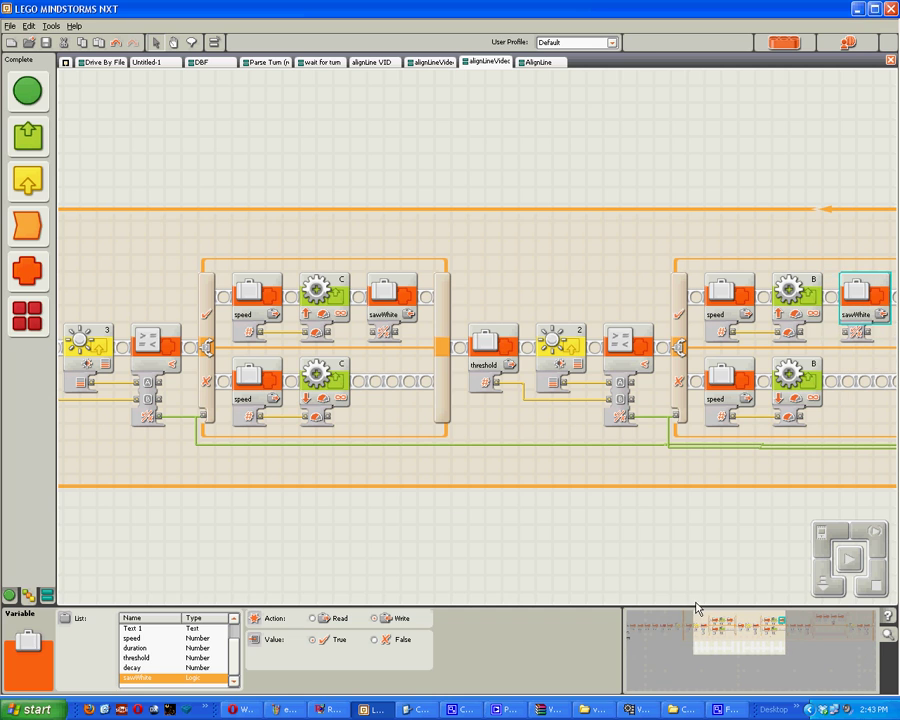
left_click(729, 649)
left_click_drag(729, 649, 816, 634)
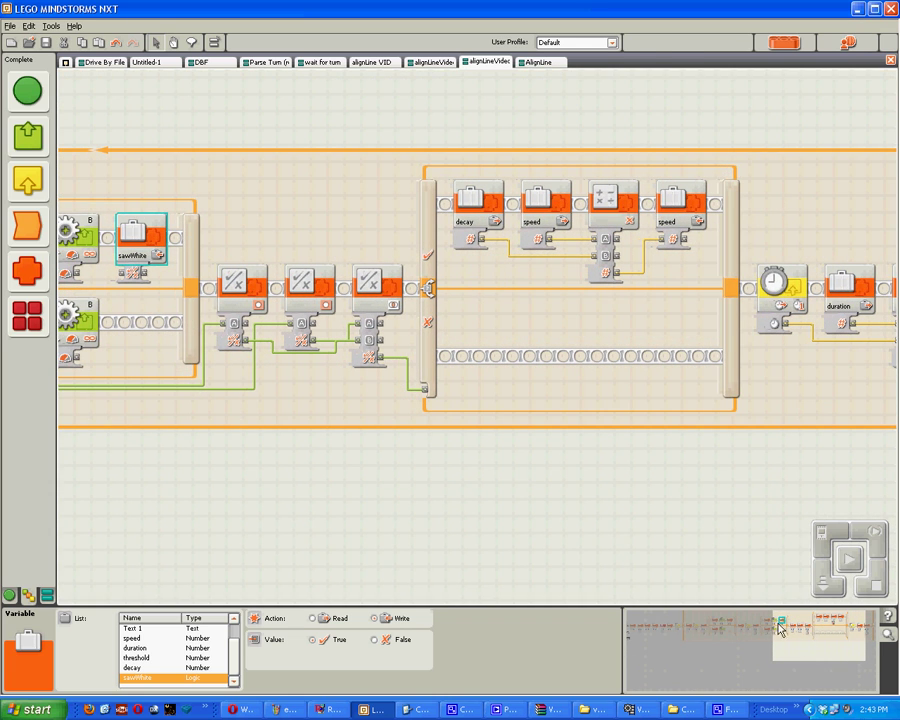
Step: Copy the sawWhite block to the end of the final switch's true branch, after speed
left_click_drag(140, 240, 745, 205)
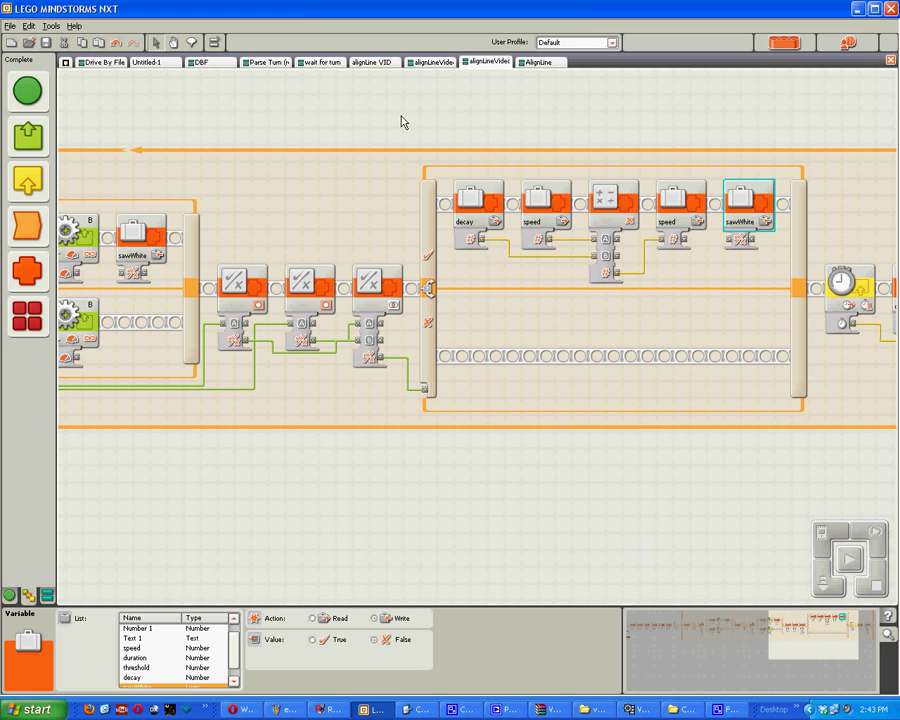
left_click_drag(408, 124, 813, 444)
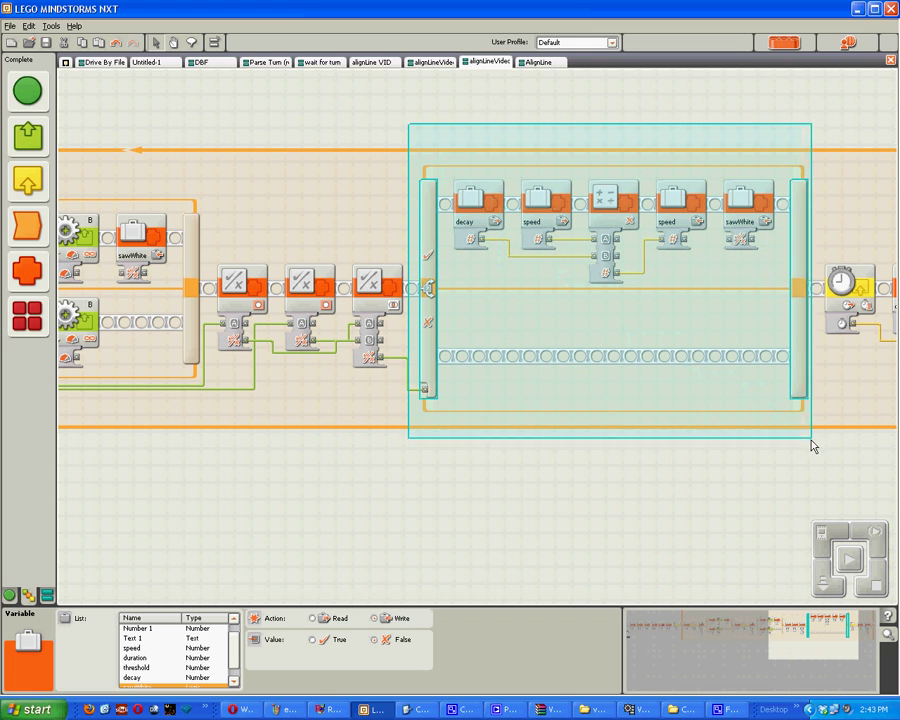
mouse_move(405, 500)
left_mouse_down()
mouse_move(762, 149)
mouse_move(816, 128)
left_mouse_up()
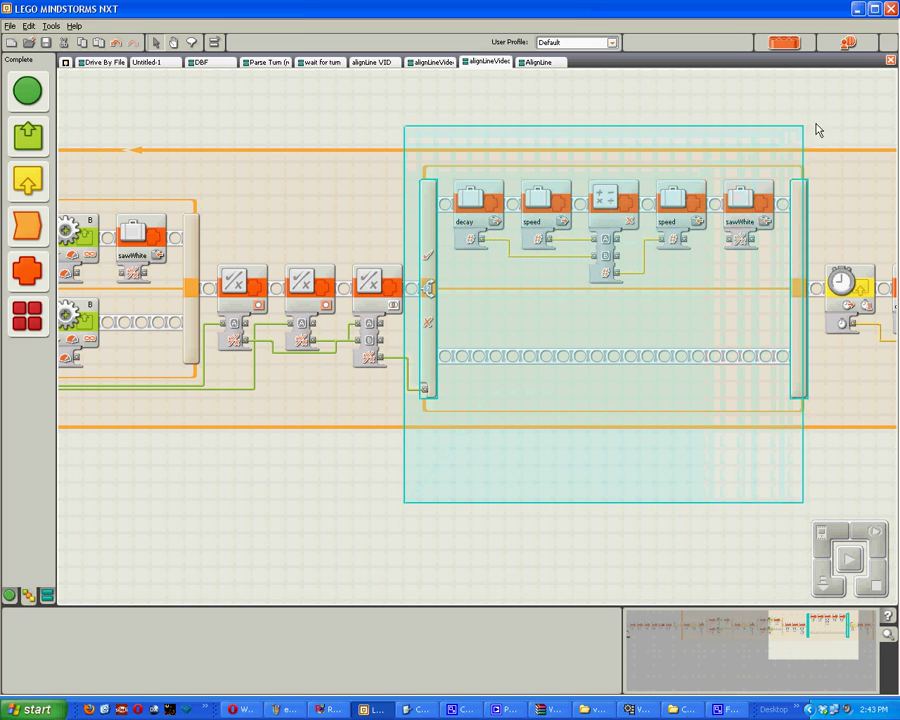
Step: Turn off flat view for the final switch and display its empty False case
left_click(462, 391)
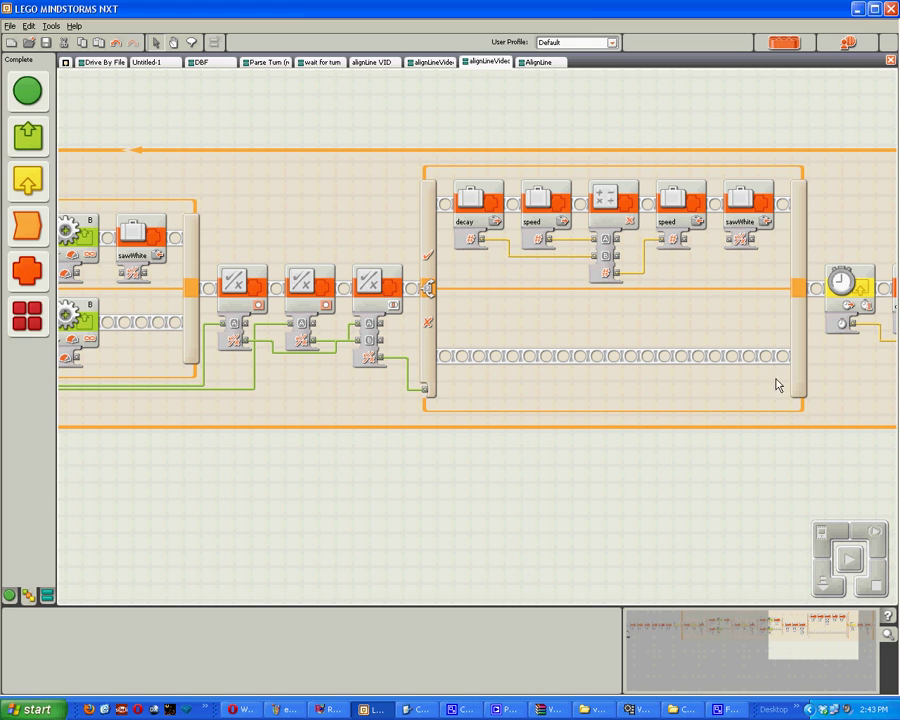
left_click(430, 318)
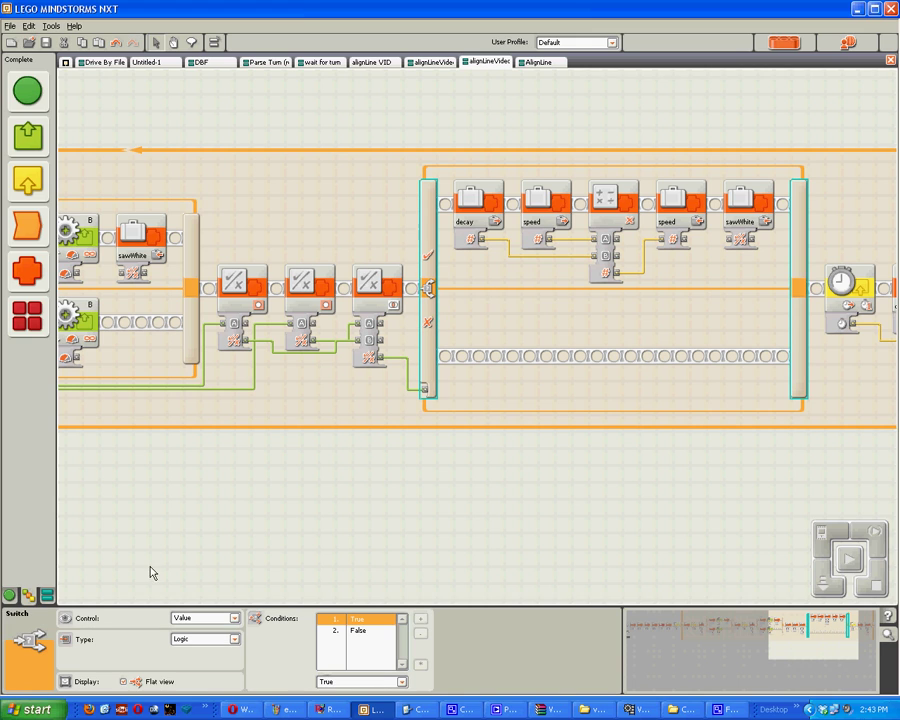
left_click(124, 682)
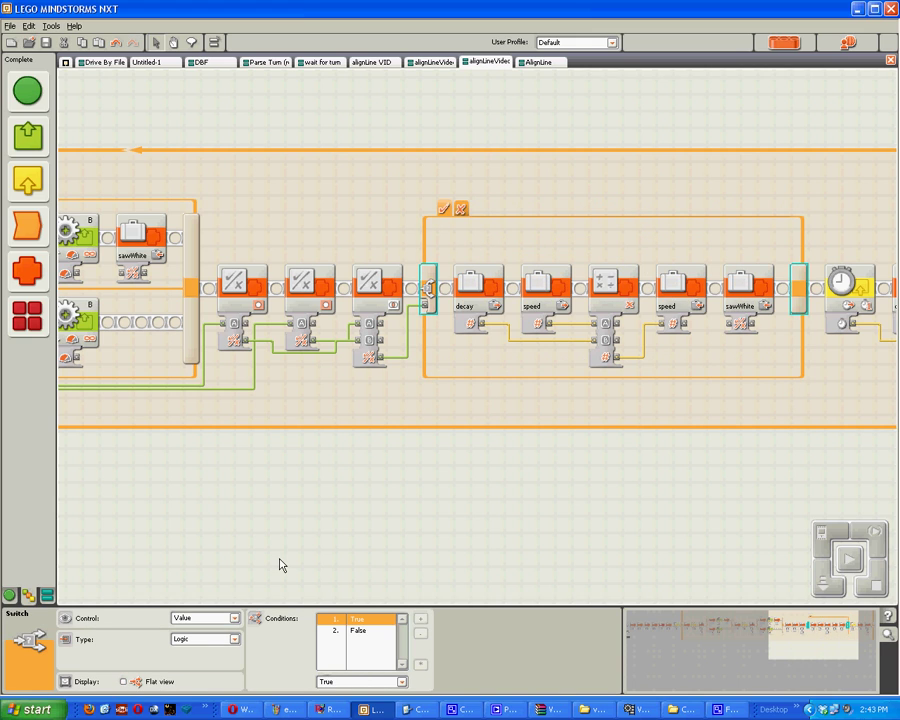
left_click(461, 209)
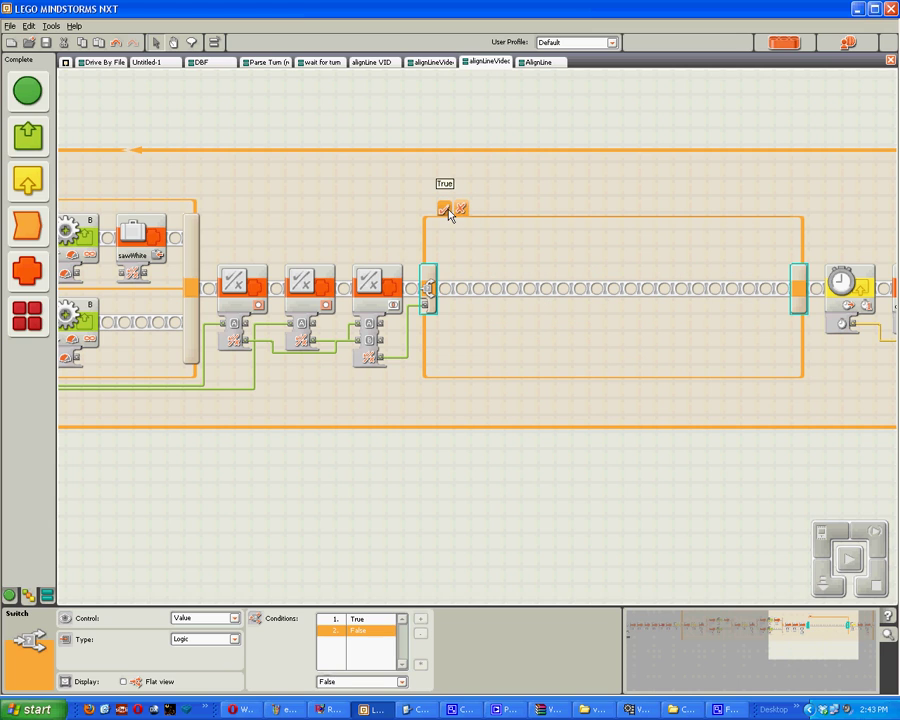